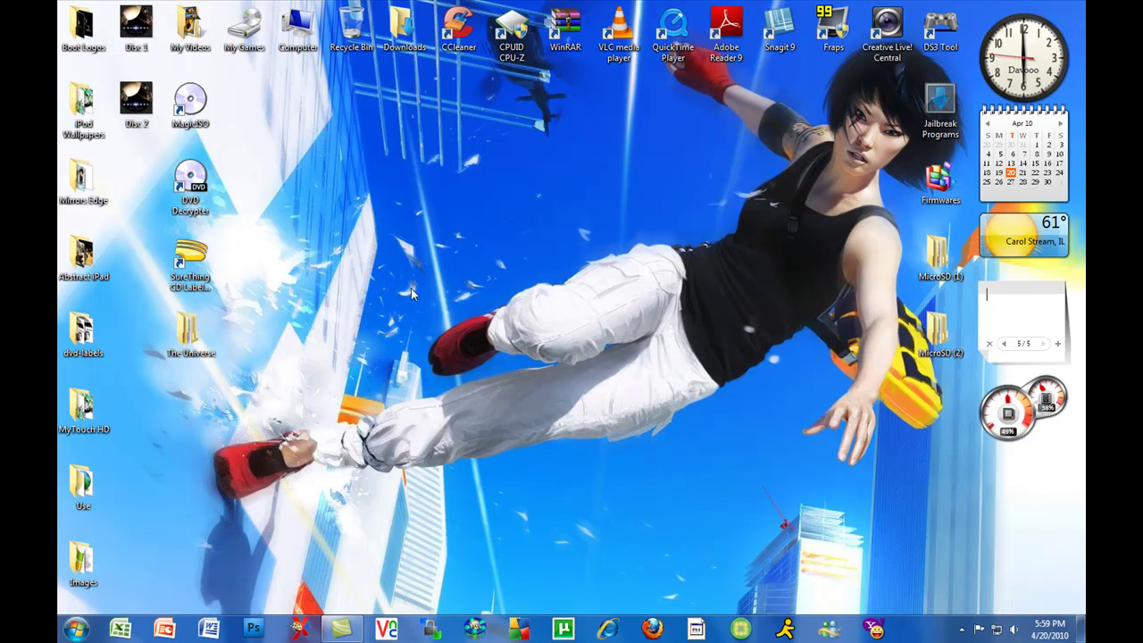
- Drag across the Windows desktop before launching Firefox
drag(305, 238, 564, 385)
- Launch Firefox, go to codethemed.com and start a new theme via 'Get started now'
click(654, 630)
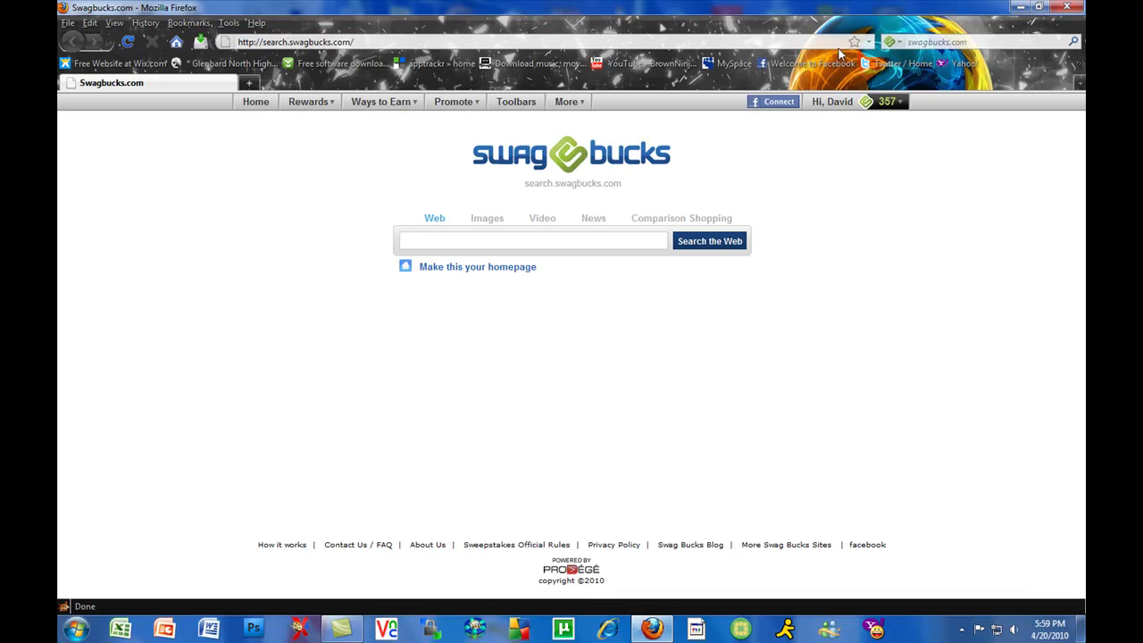
click(781, 42)
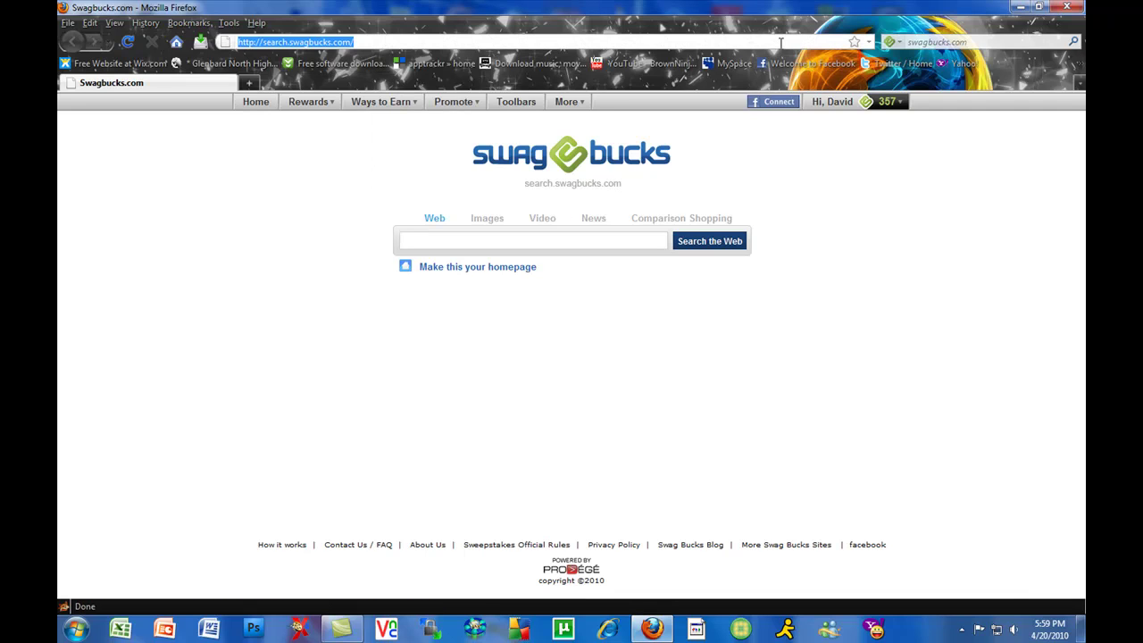
text(codethe)
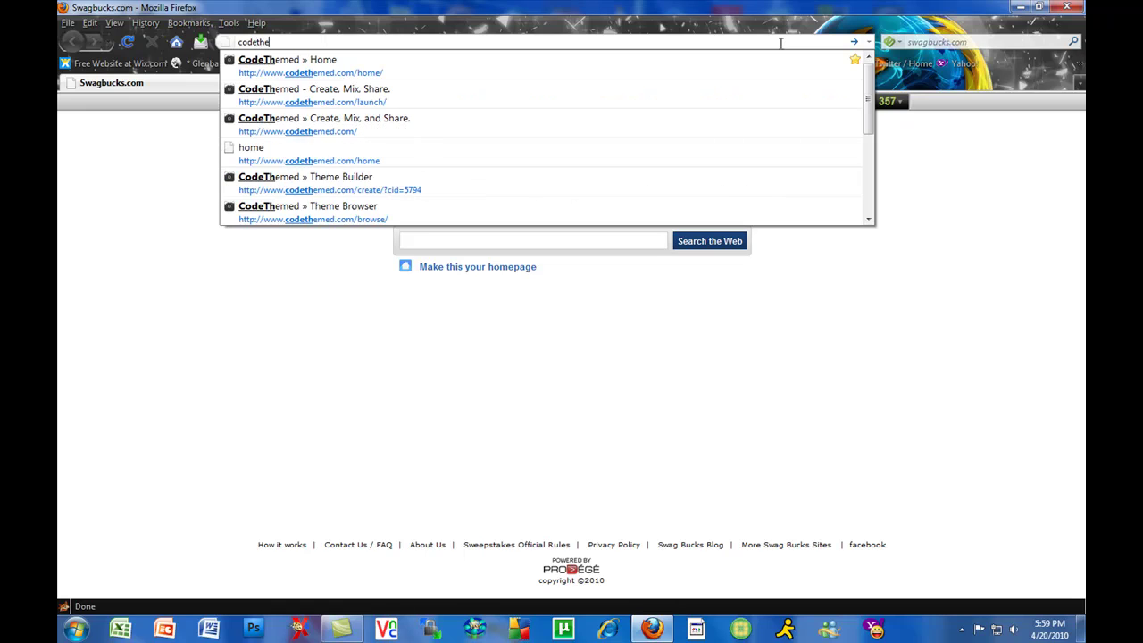
text(med)
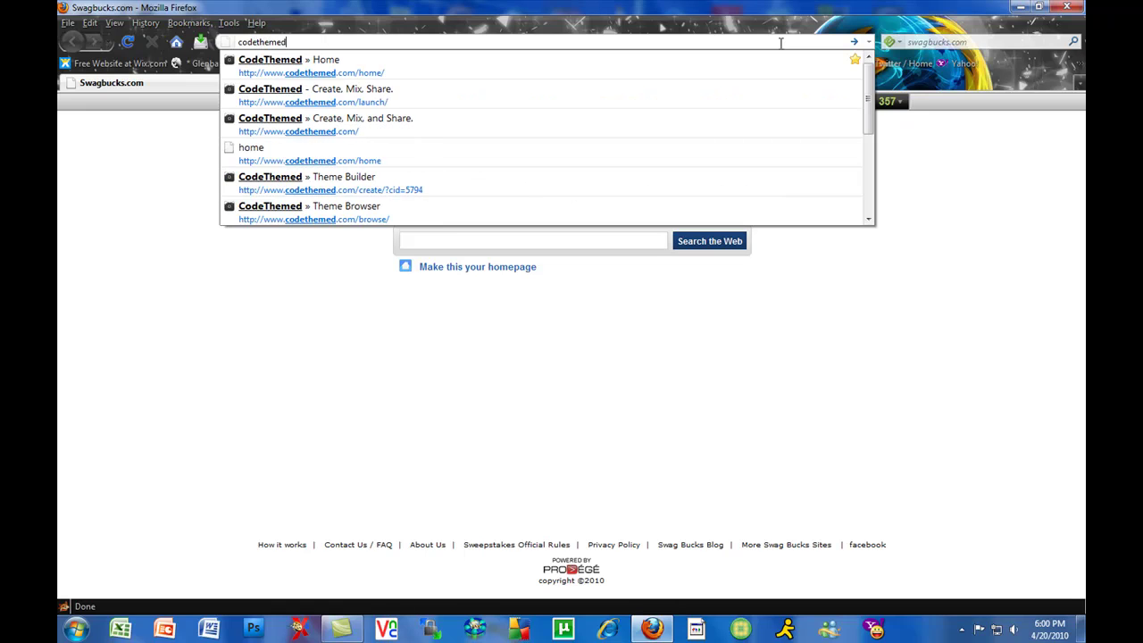
text(.com)
key(Return)
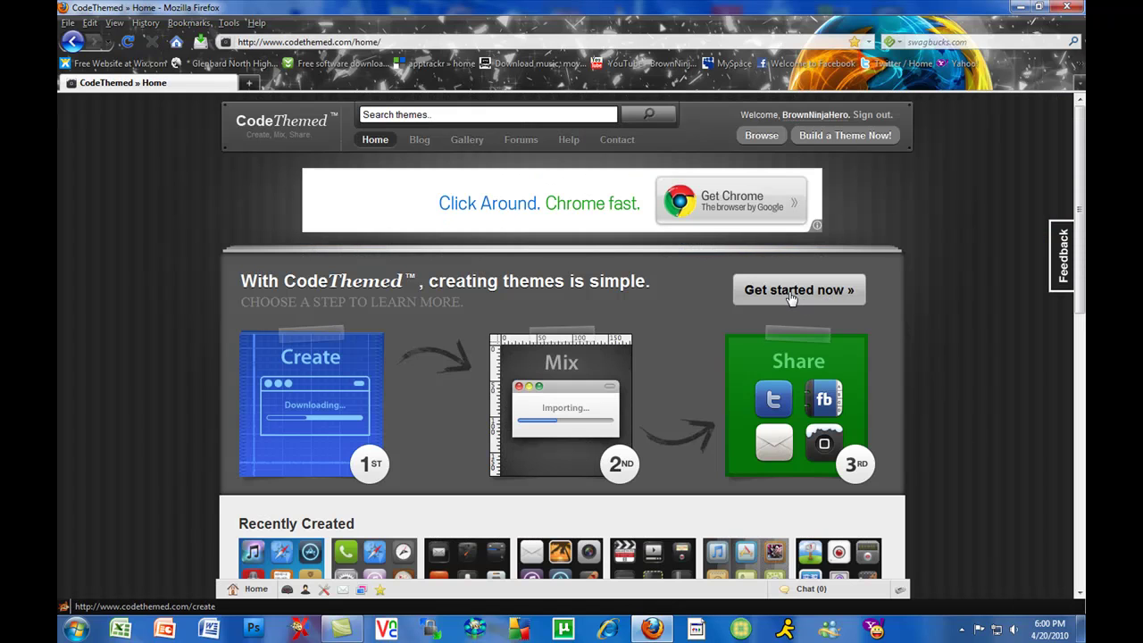
click(790, 298)
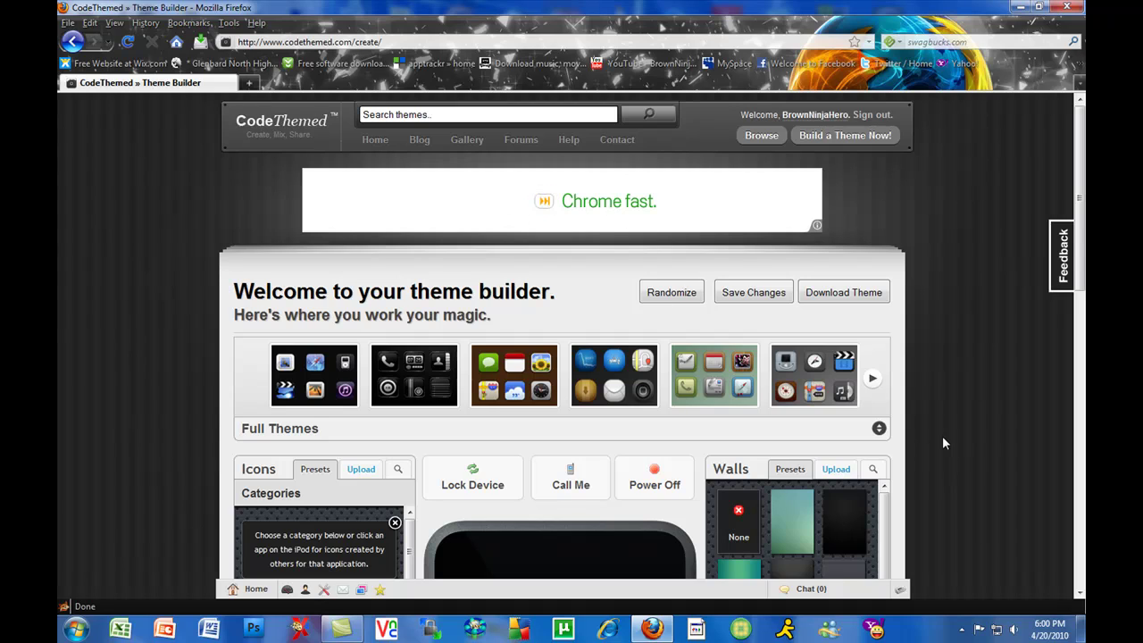
- Scroll the Theme Builder and its Walls presets panel to find the dark red wallpaper
scroll(947, 503, down, 3)
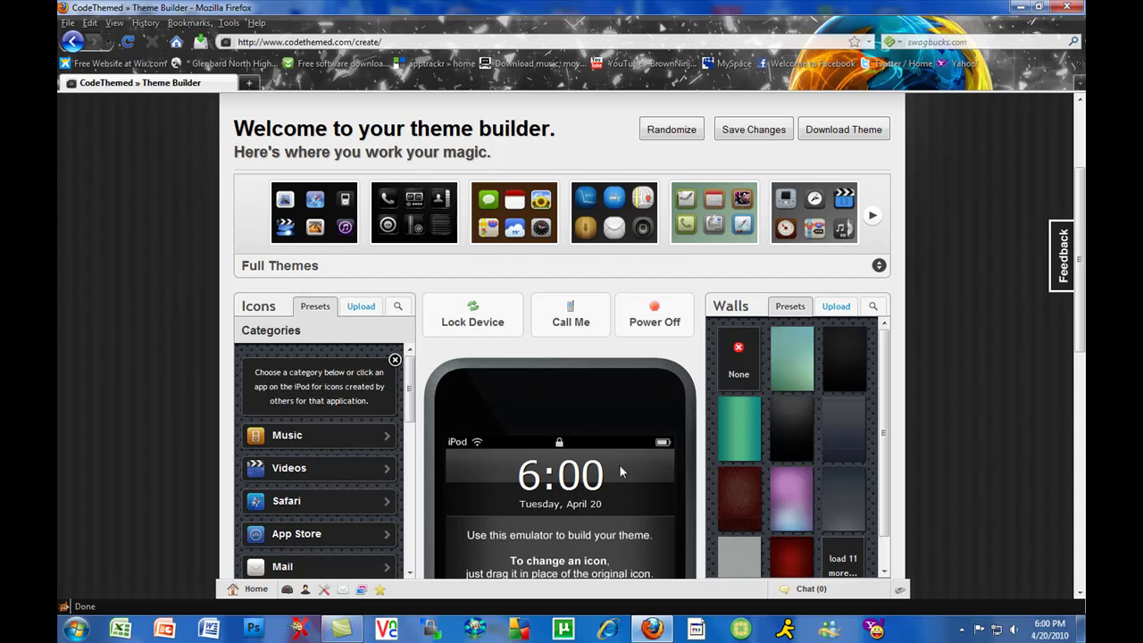
scroll(976, 466, down, 3)
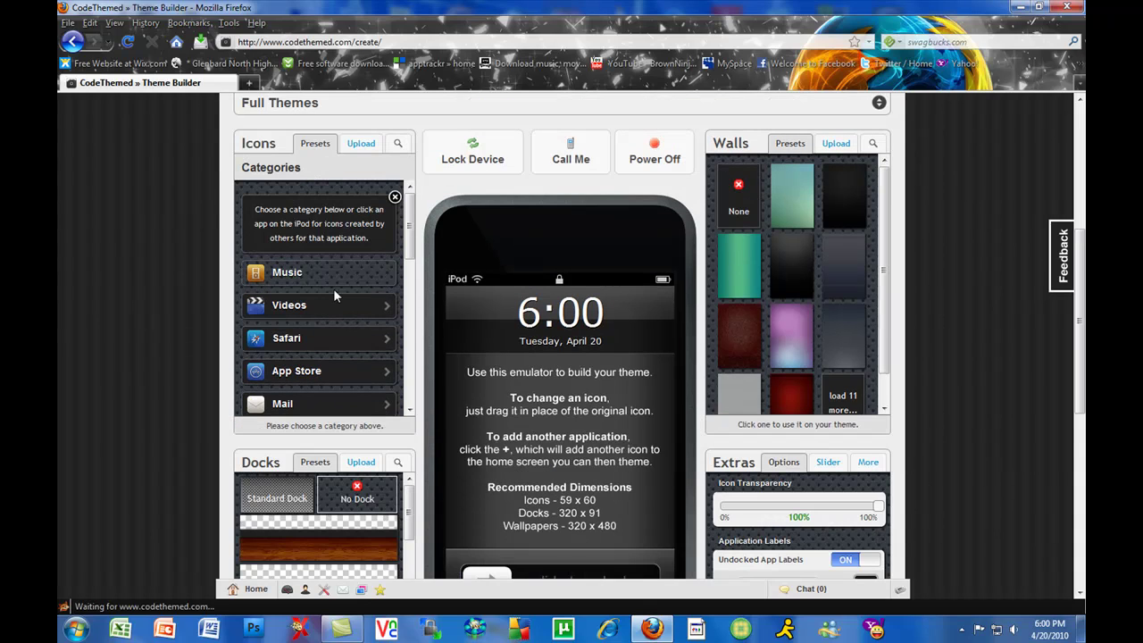
scroll(527, 392, down, 2)
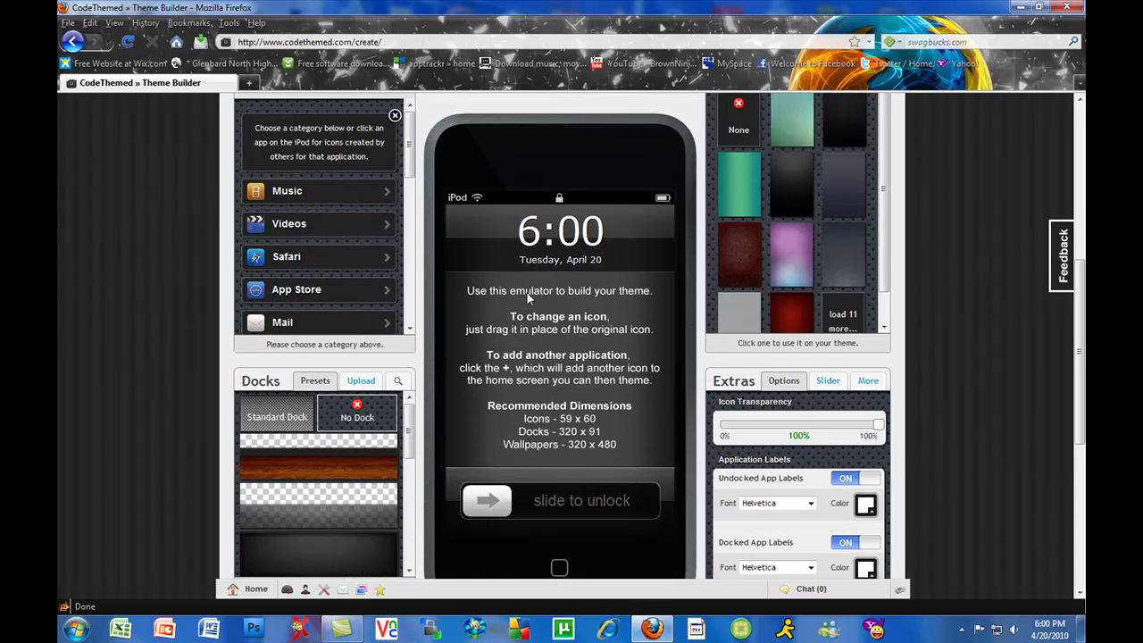
scroll(589, 351, down, 2)
drag(490, 419, 530, 435)
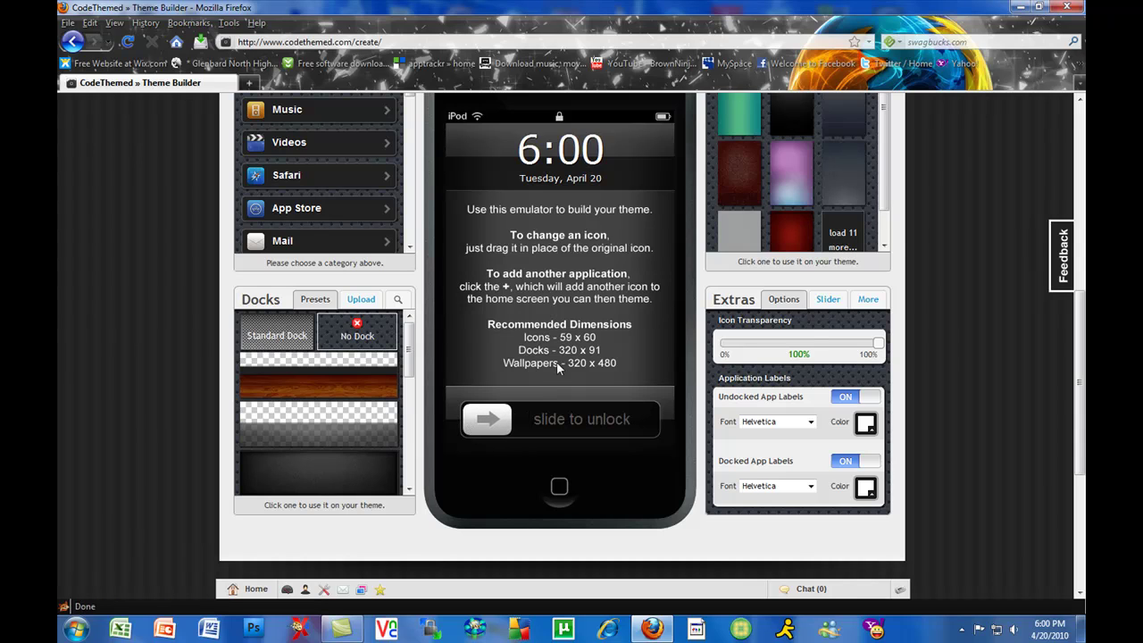
scroll(612, 400, up, 5)
scroll(596, 440, down, 2)
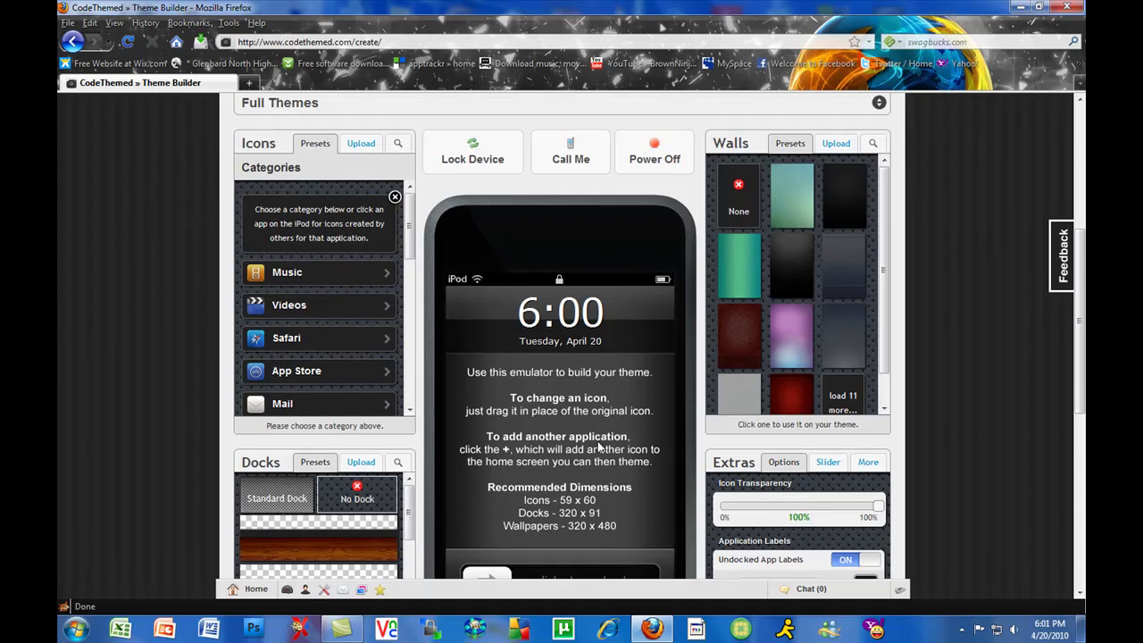
scroll(596, 440, down, 2)
scroll(596, 440, up, 4)
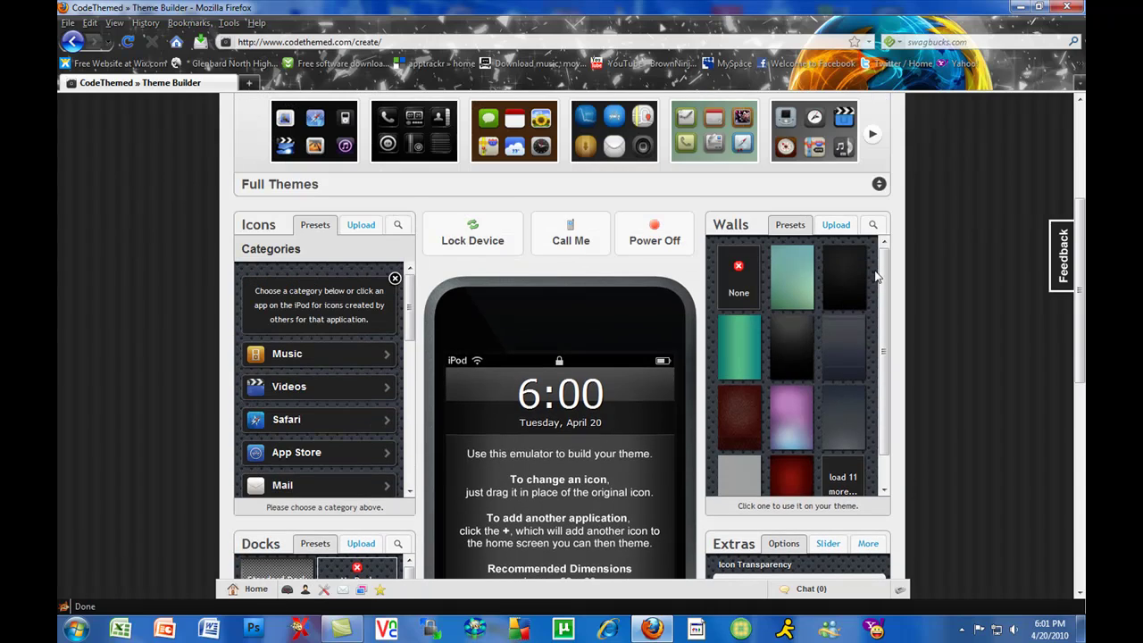
scroll(882, 278, down, 1)
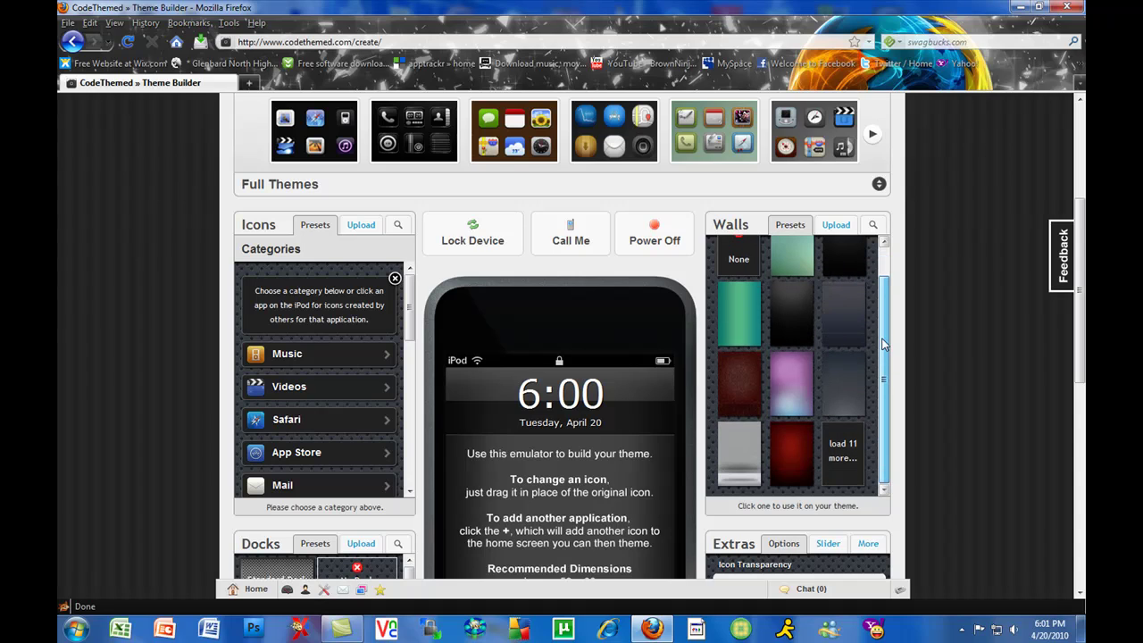
- Apply the dark red wallpaper to both the home screen and the lock screen
click(798, 457)
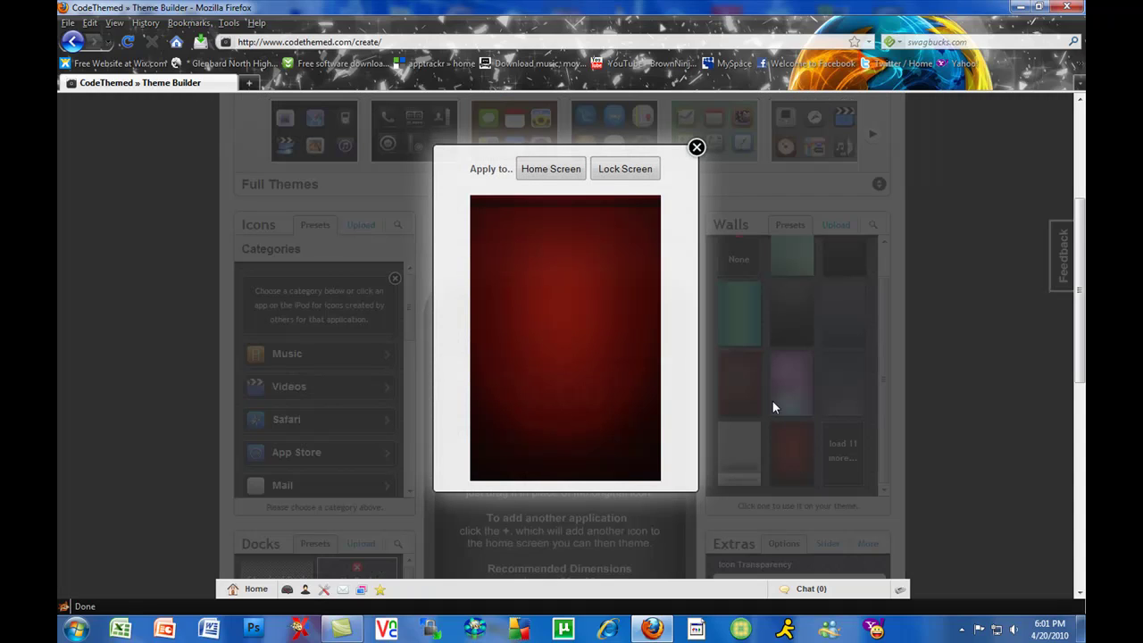
click(544, 175)
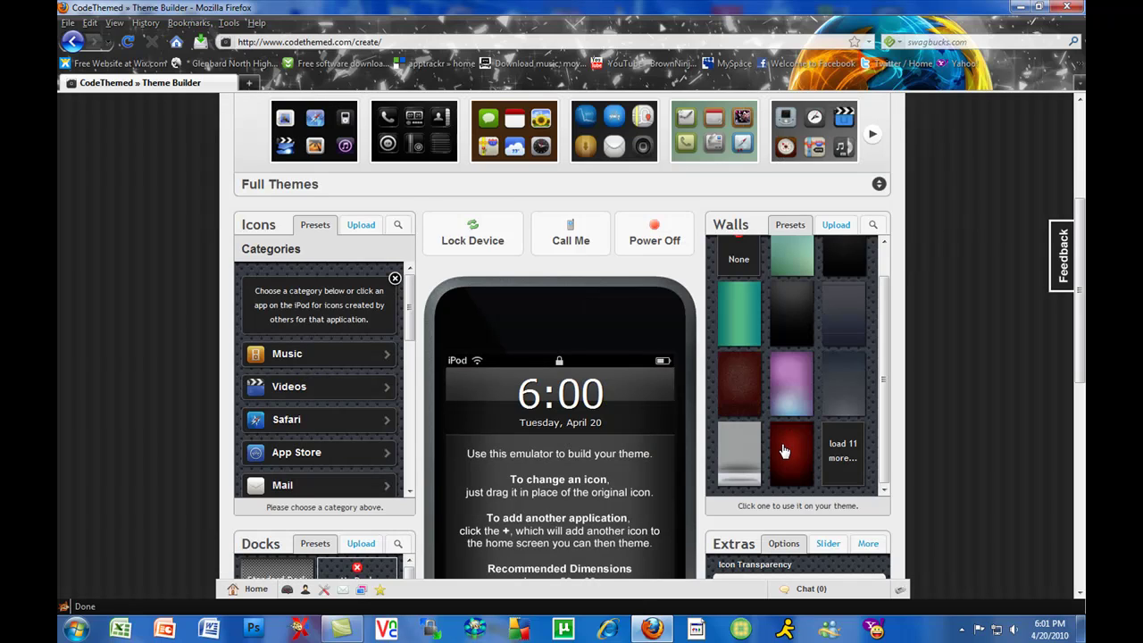
click(786, 451)
click(625, 169)
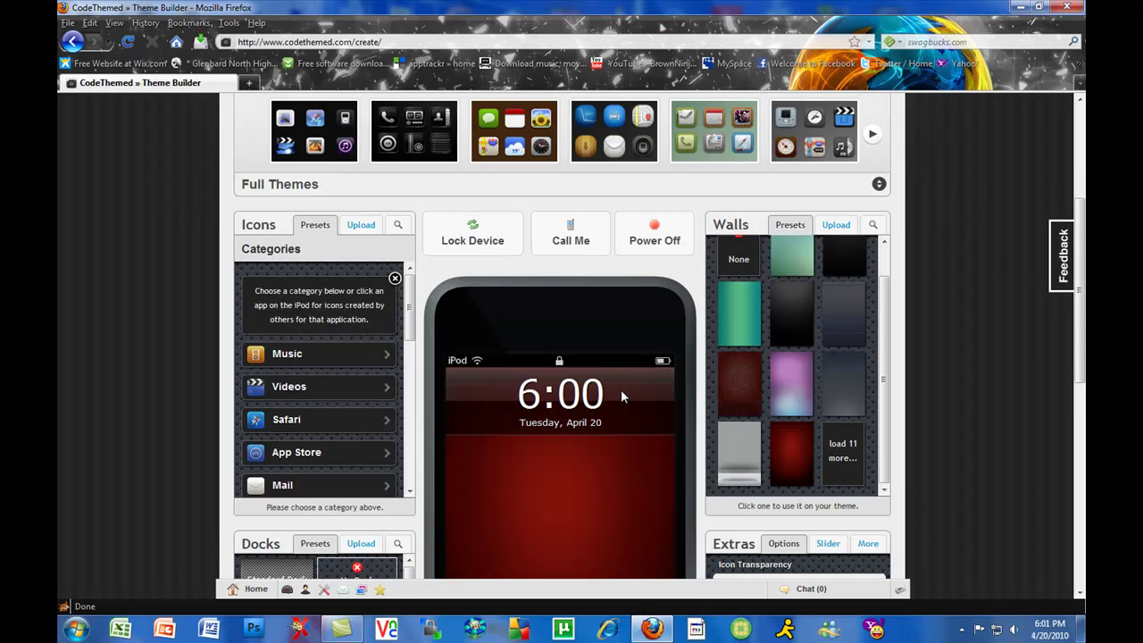
- Drag slide-to-unlock on the iPod preview to see the home screen
scroll(620, 389, down, 1)
scroll(618, 414, down, 3)
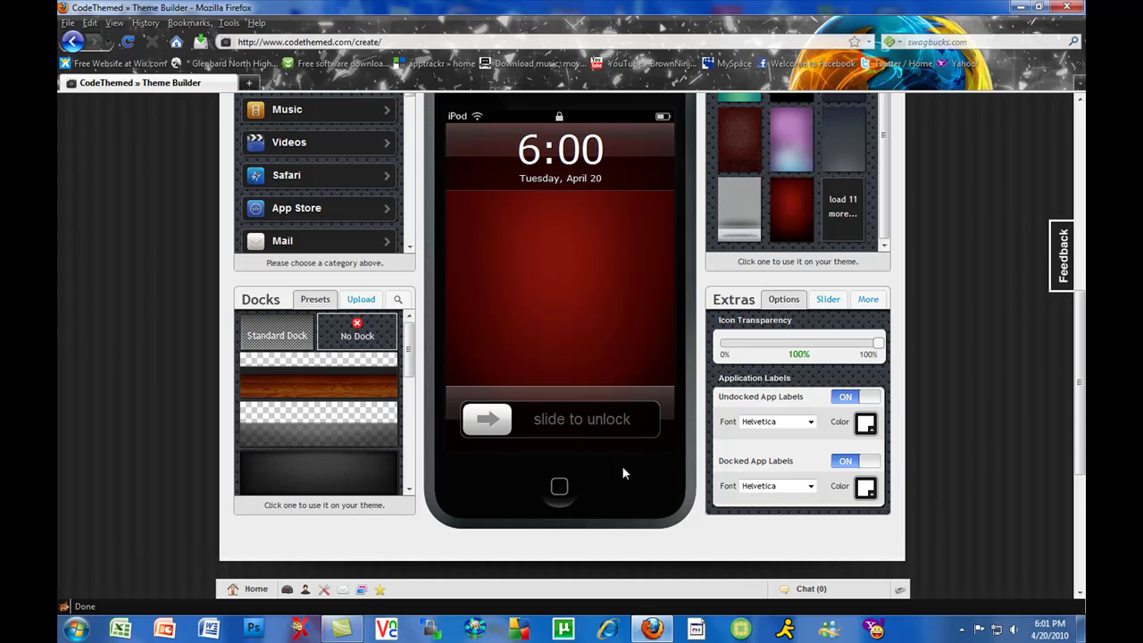
scroll(531, 429, up, 2)
scroll(513, 473, down, 1)
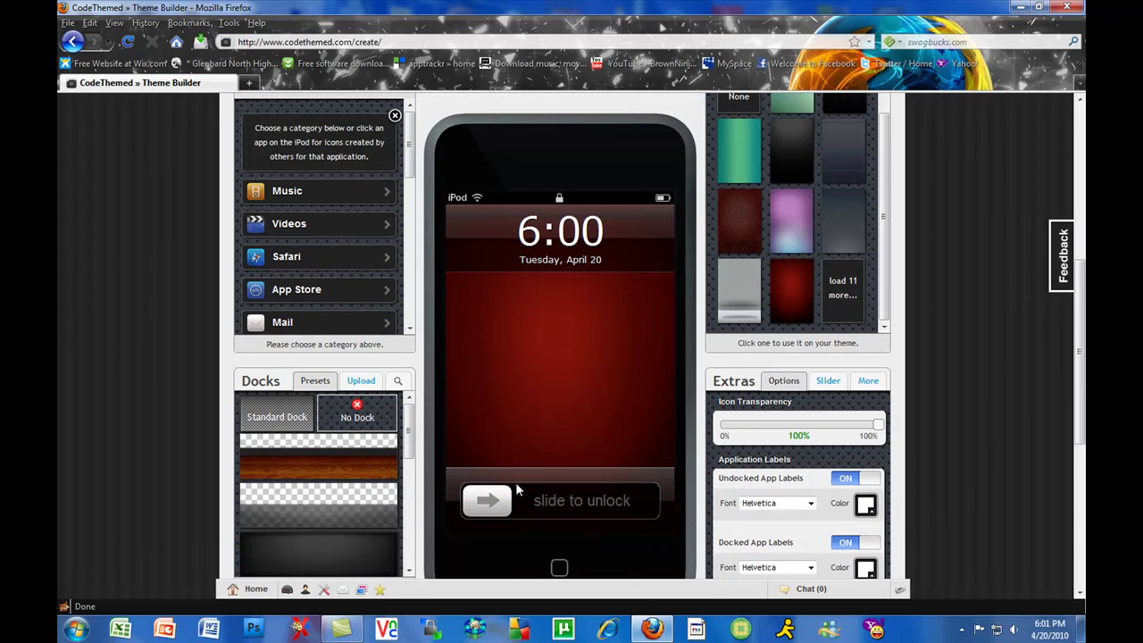
drag(493, 504, 650, 516)
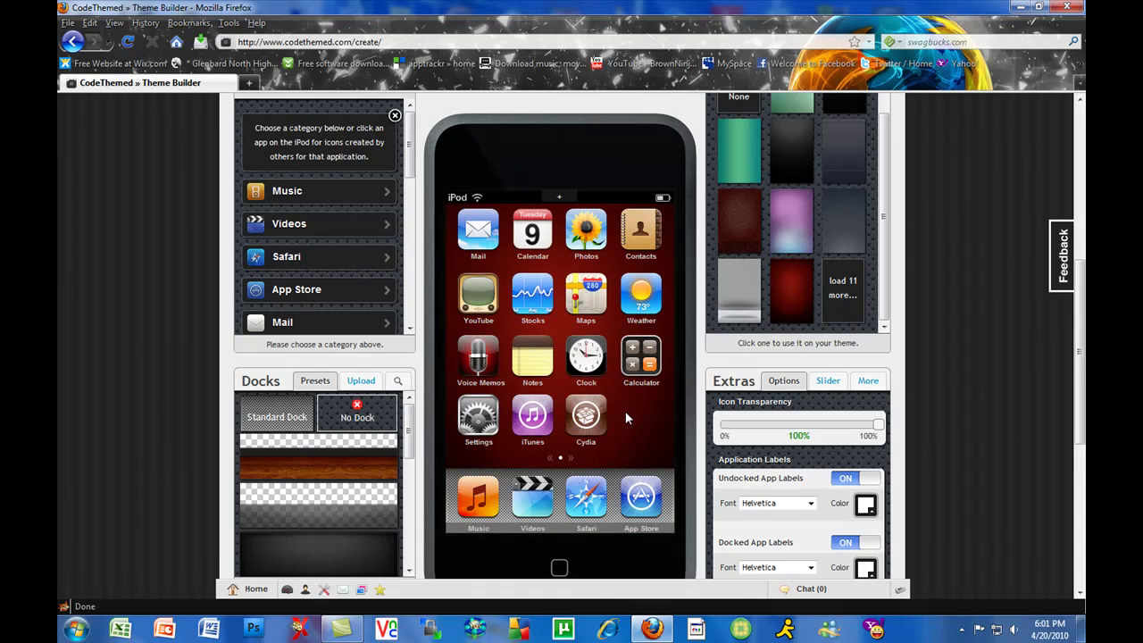
scroll(625, 417, up, 3)
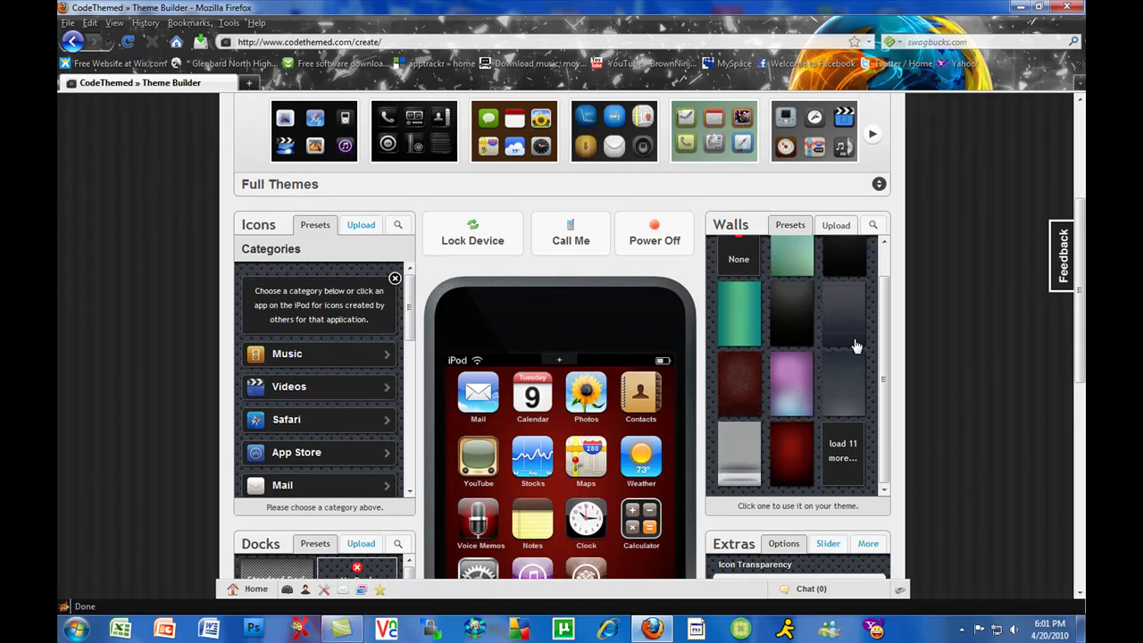
- Show the Walls Upload tab and open the 320x480 wallpaper site
click(836, 226)
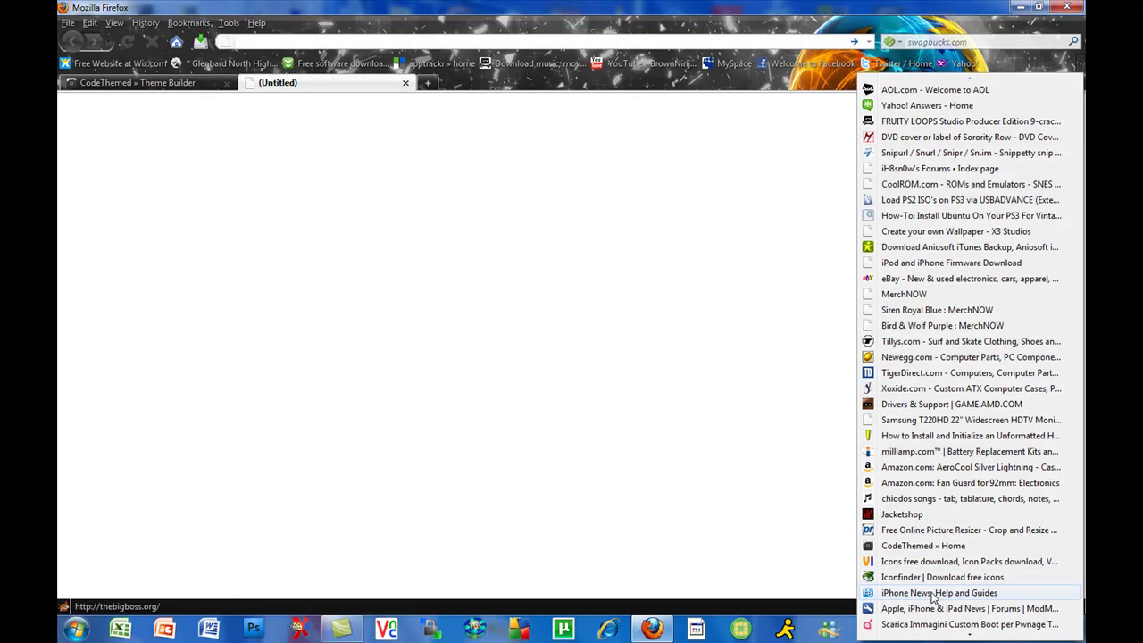
scroll(943, 577, down, 1)
scroll(939, 565, down, 1)
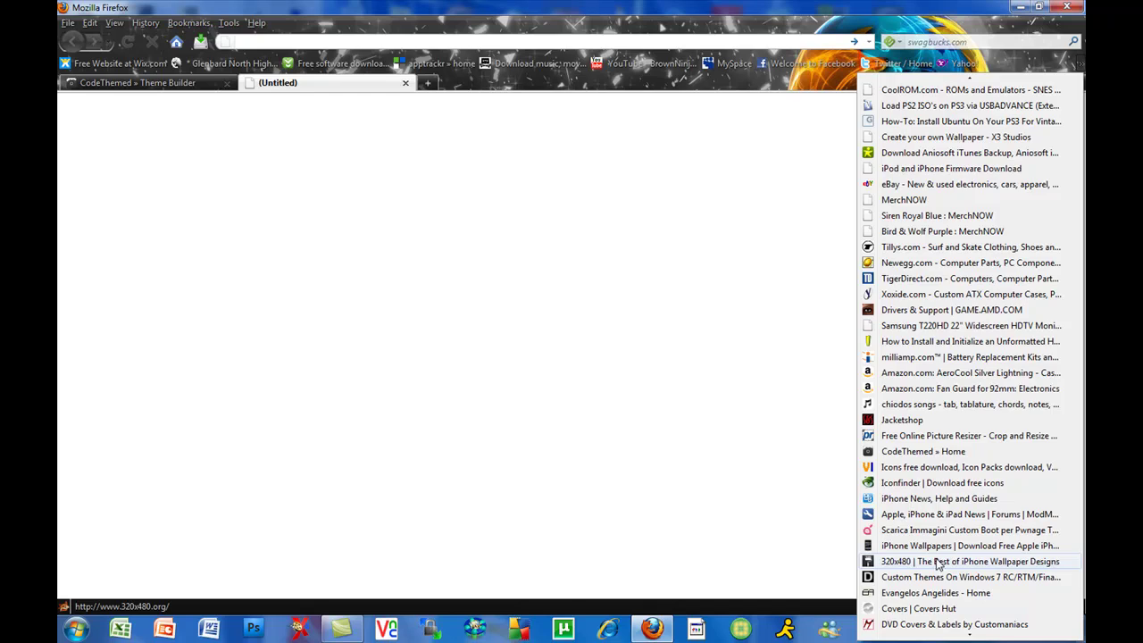
click(937, 563)
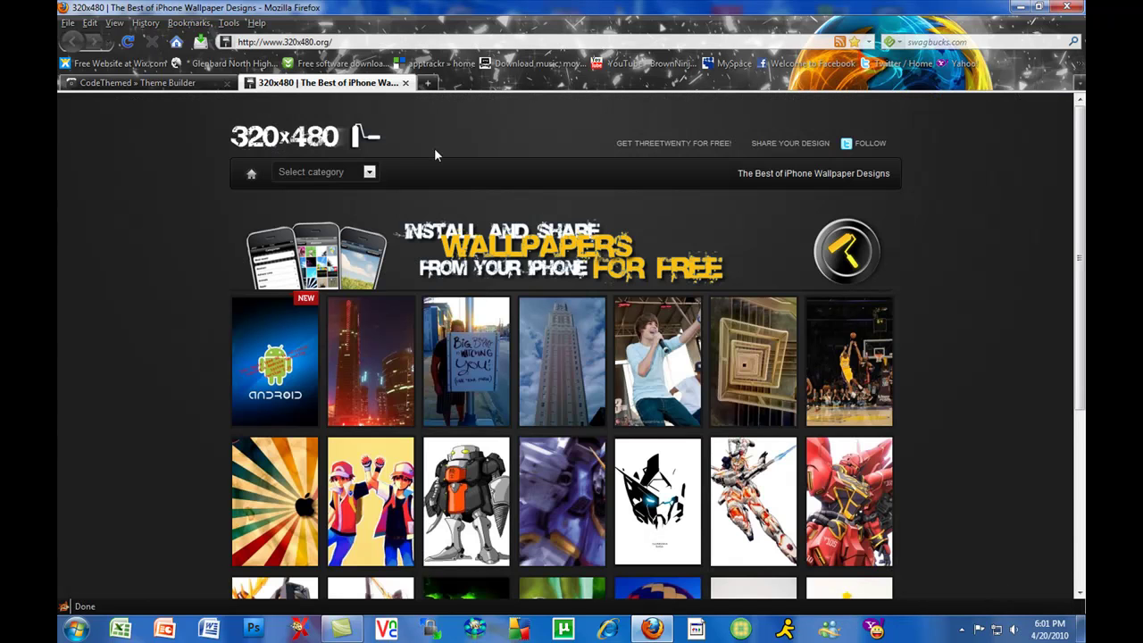
- Scroll through the 320x480.org iPhone wallpaper gallery and its categories
scroll(876, 408, down, 2)
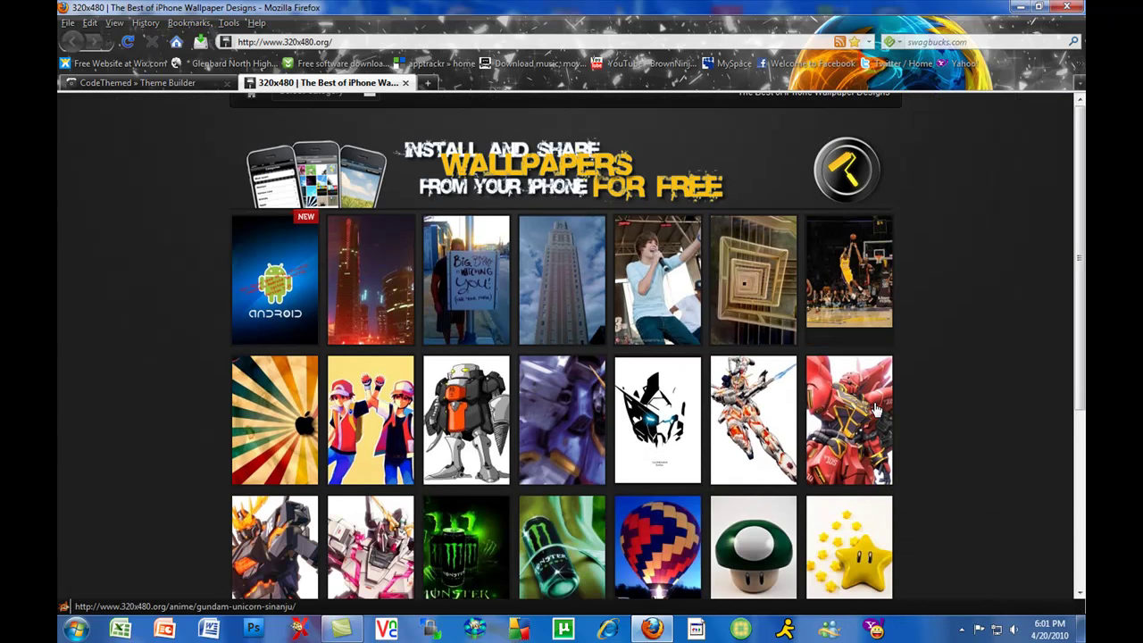
scroll(876, 408, down, 4)
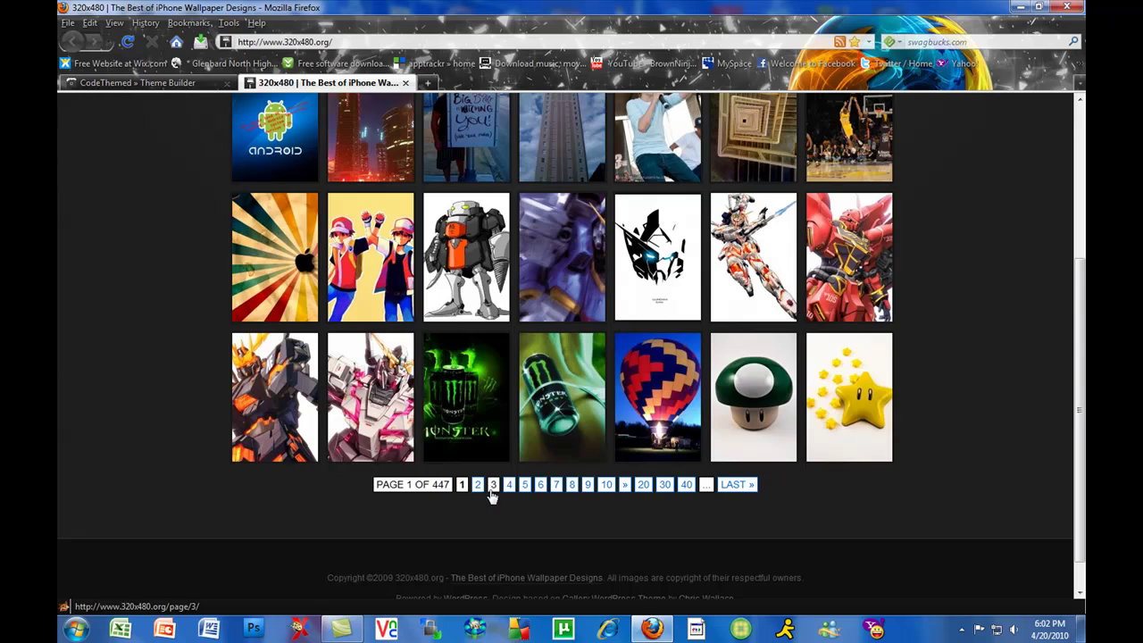
scroll(977, 506, up, 2)
scroll(206, 475, up, 4)
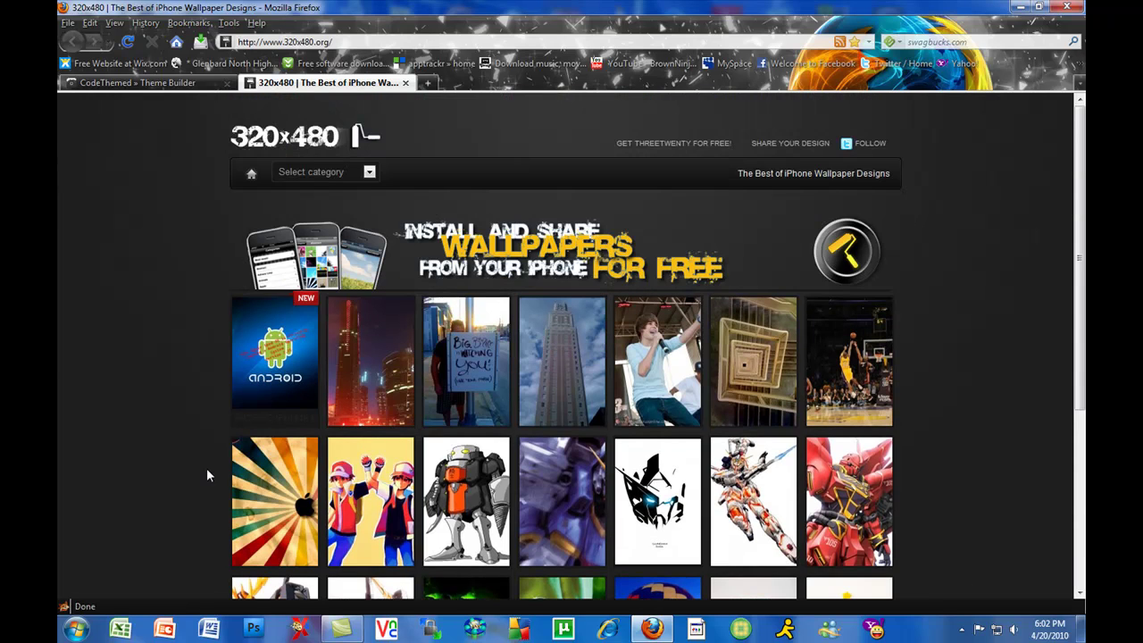
scroll(469, 284, down, 2)
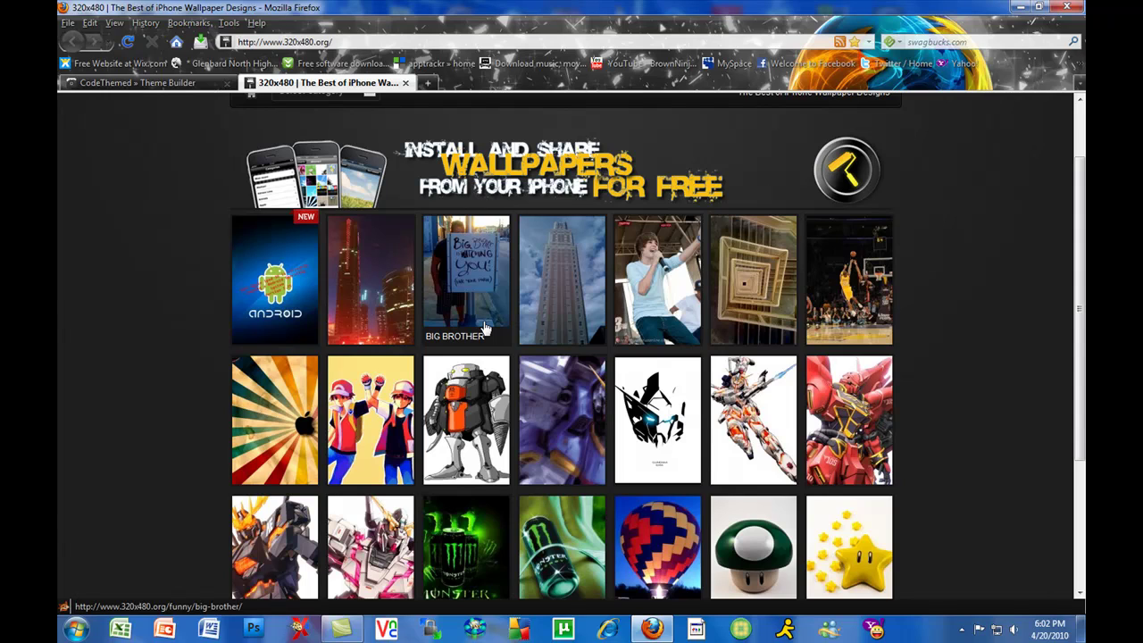
scroll(701, 424, down, 4)
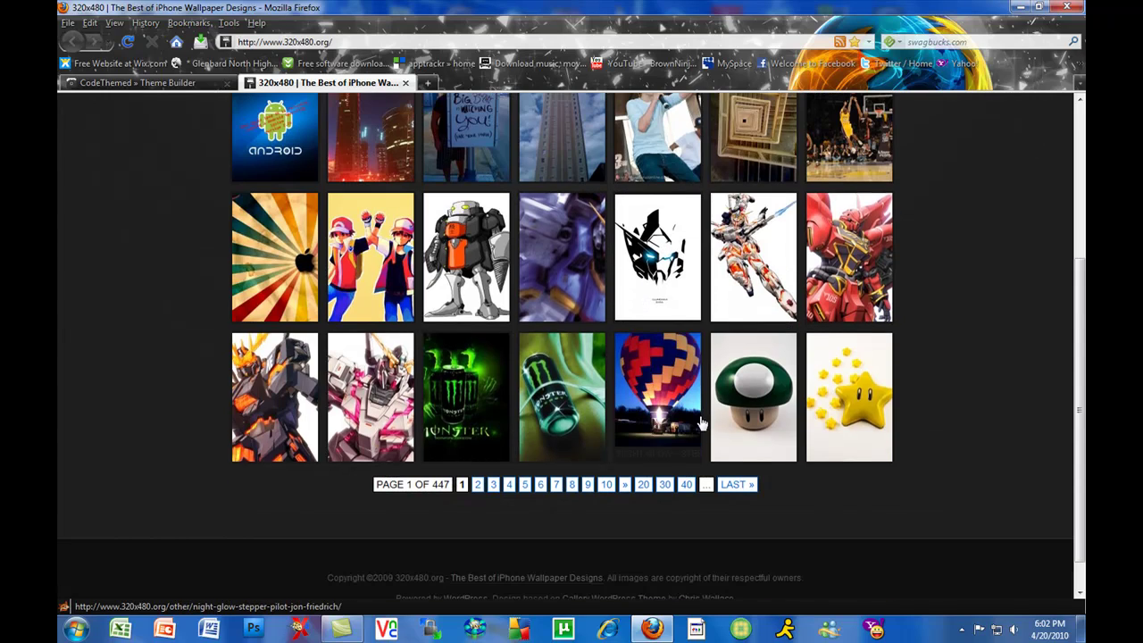
- Open then dismiss the category list, and jump to gallery page 100
scroll(701, 424, up, 6)
click(370, 172)
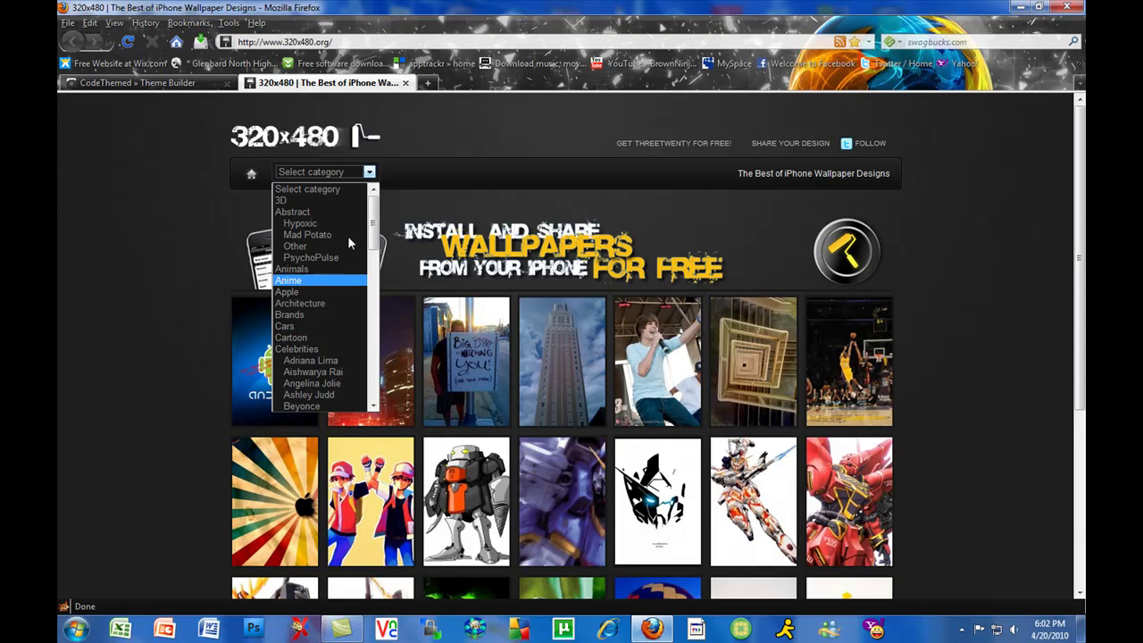
click(366, 173)
scroll(687, 489, down, 5)
click(687, 485)
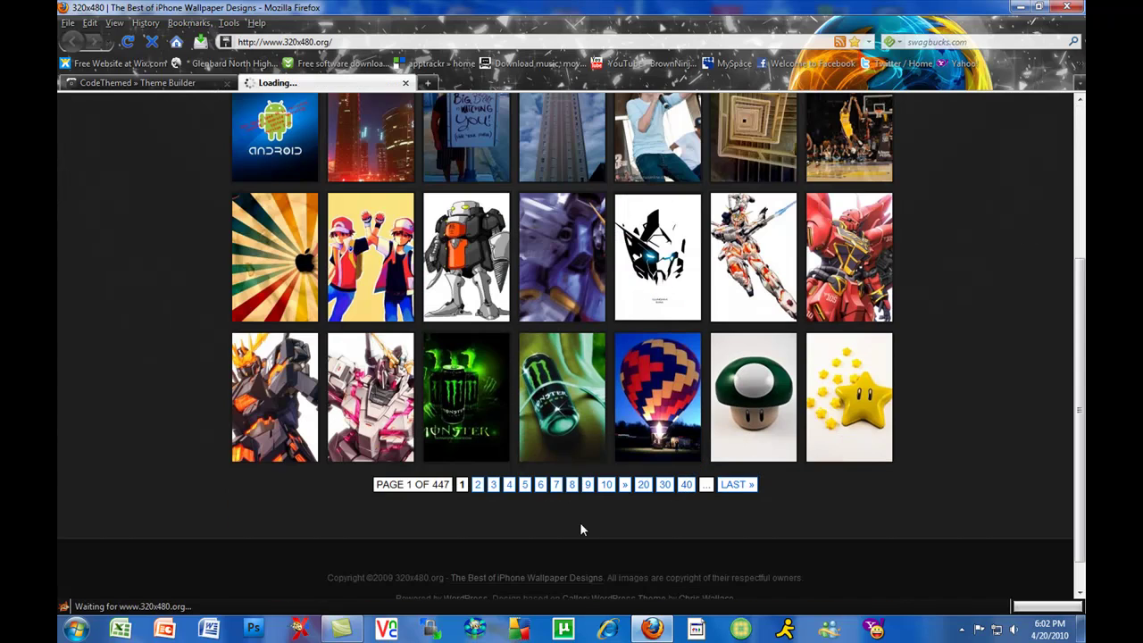
scroll(965, 486, down, 3)
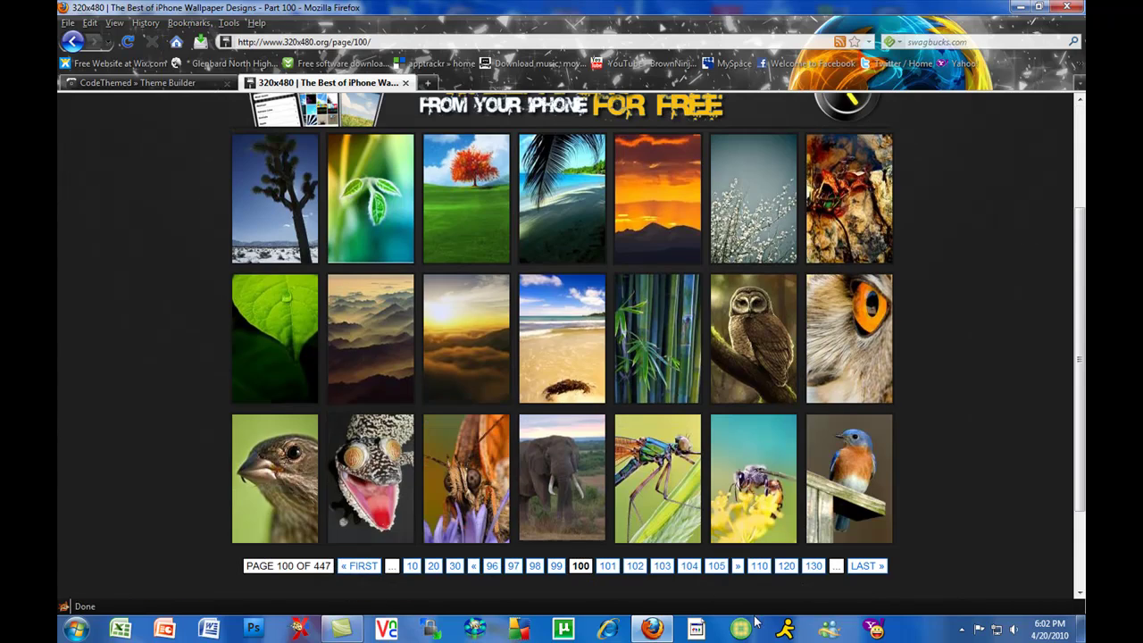
scroll(333, 171, up, 3)
- Filter the gallery to the Apple category and scroll its wallpapers
click(336, 174)
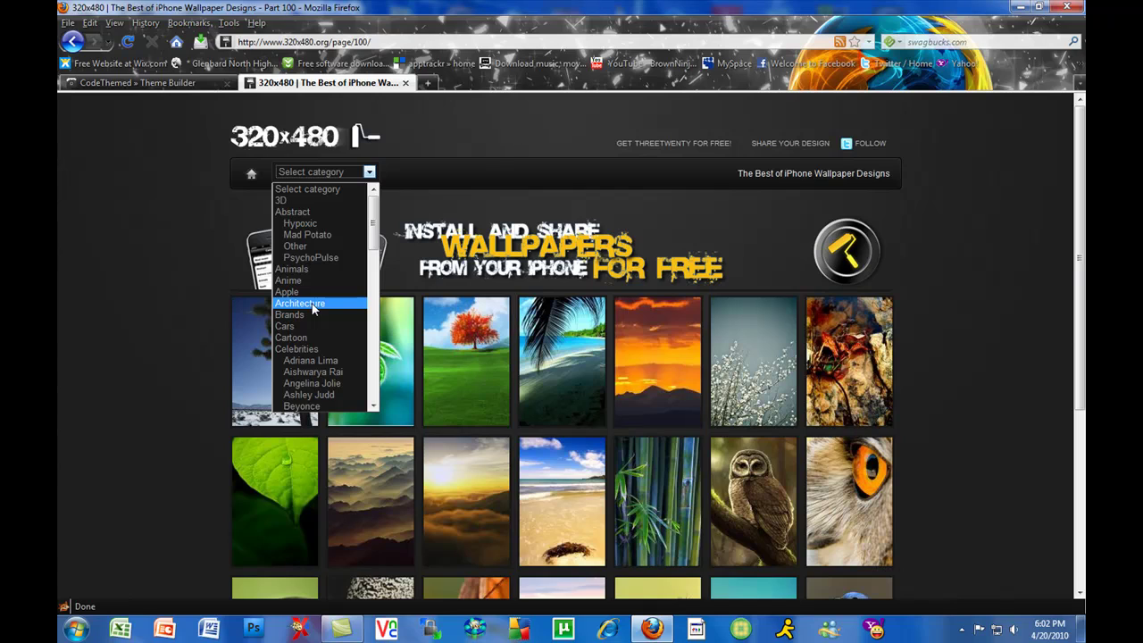
scroll(305, 338, down, 3)
scroll(305, 337, down, 3)
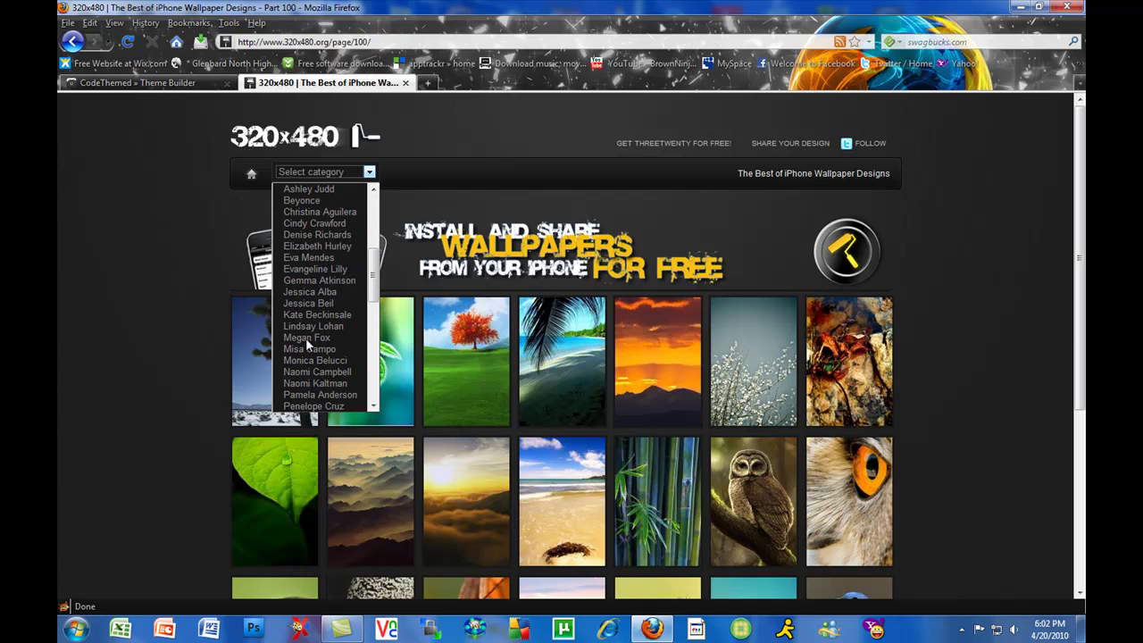
scroll(306, 342, up, 3)
scroll(306, 342, up, 2)
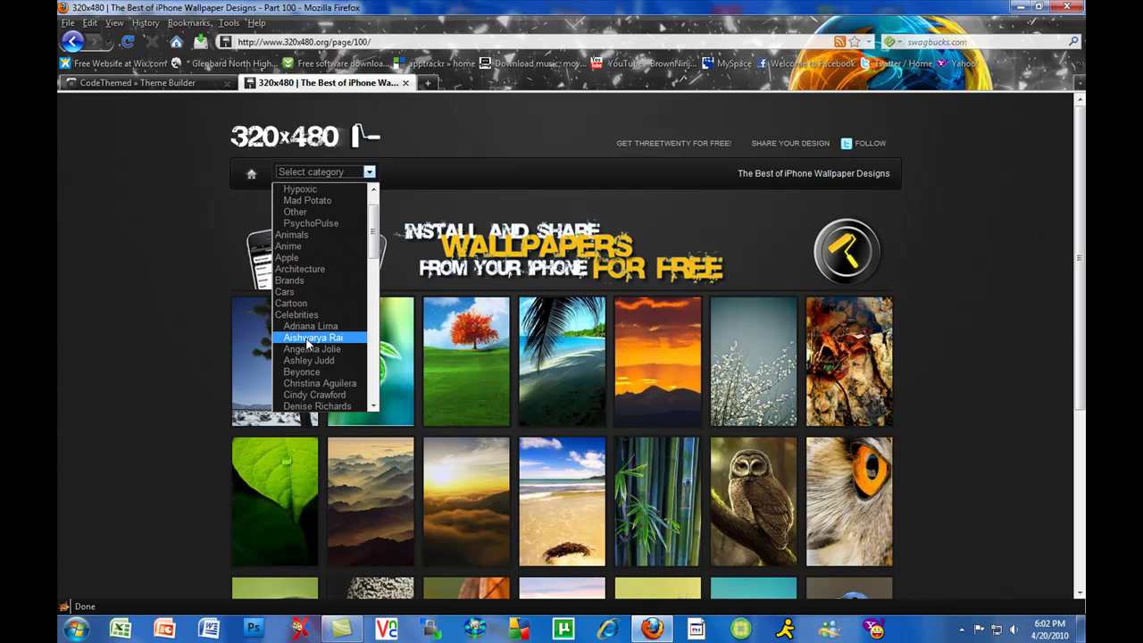
scroll(307, 342, up, 1)
click(290, 292)
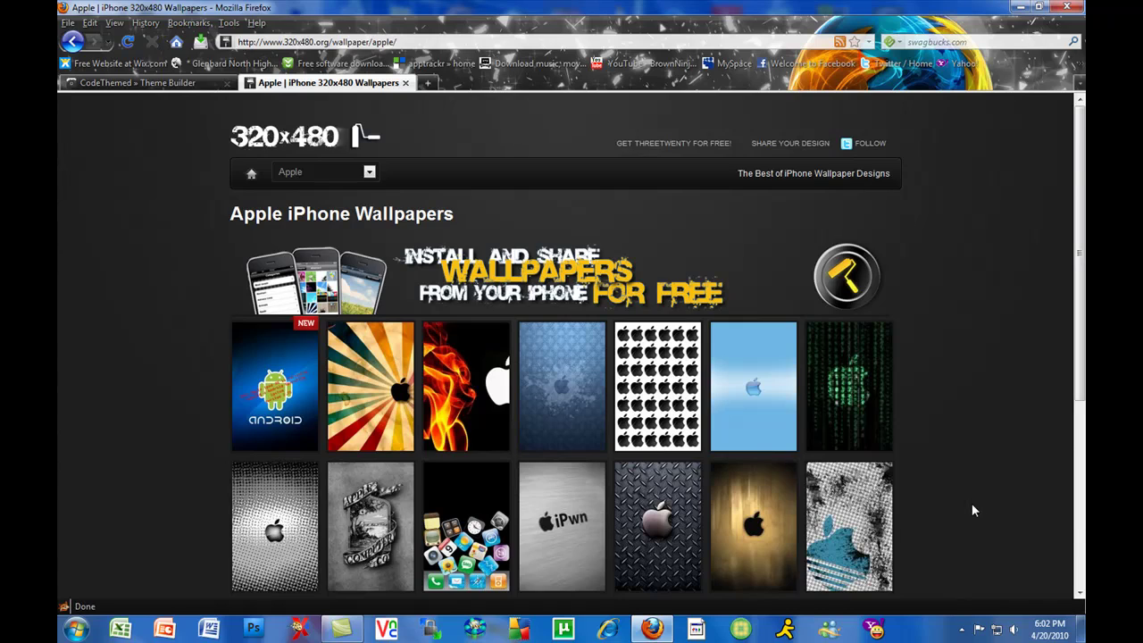
scroll(496, 370, down, 1)
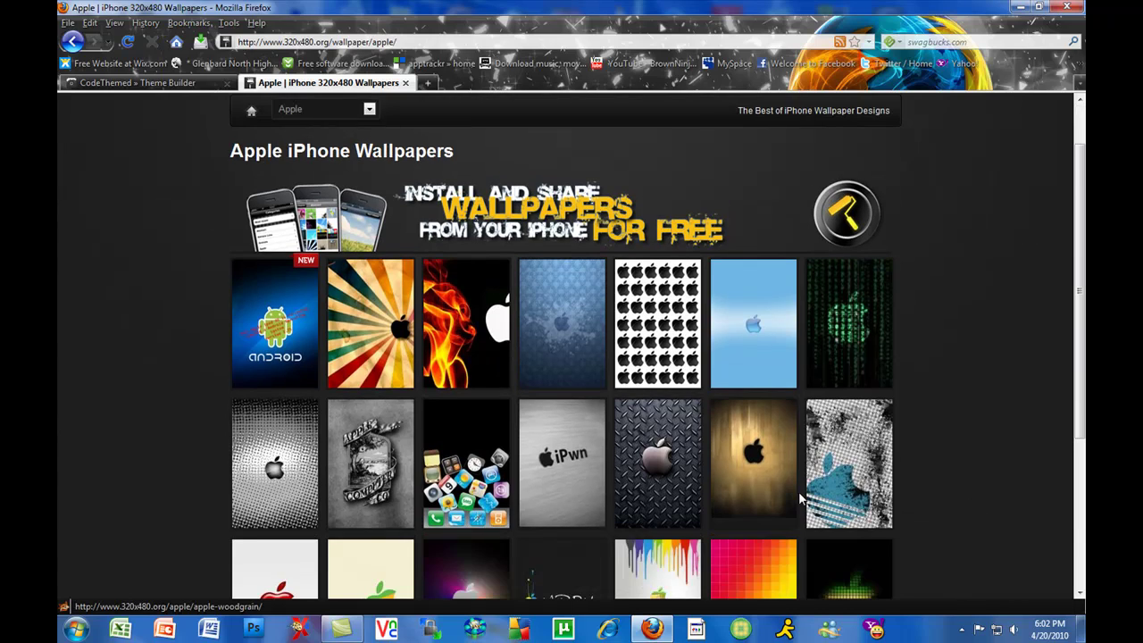
scroll(555, 558, down, 1)
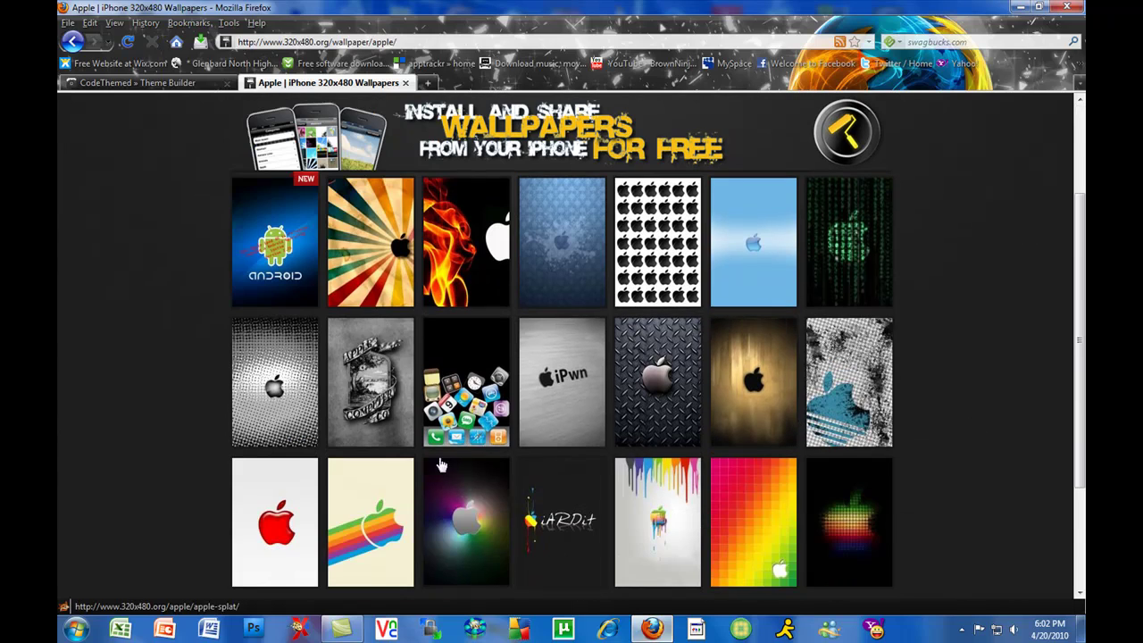
click(480, 400)
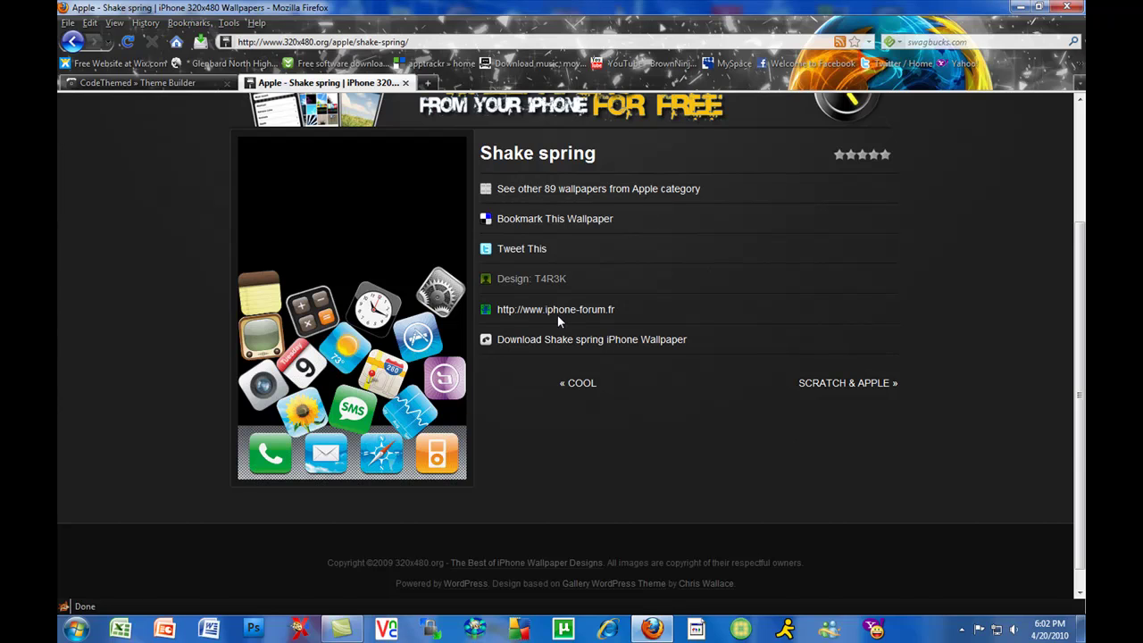
click(549, 341)
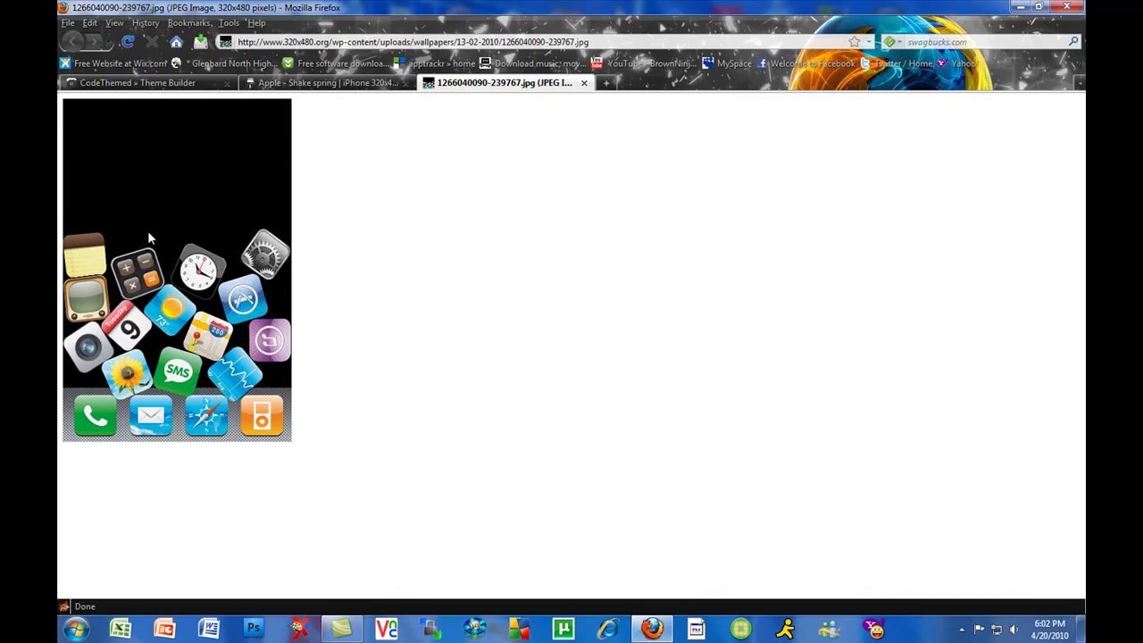
right_click(148, 232)
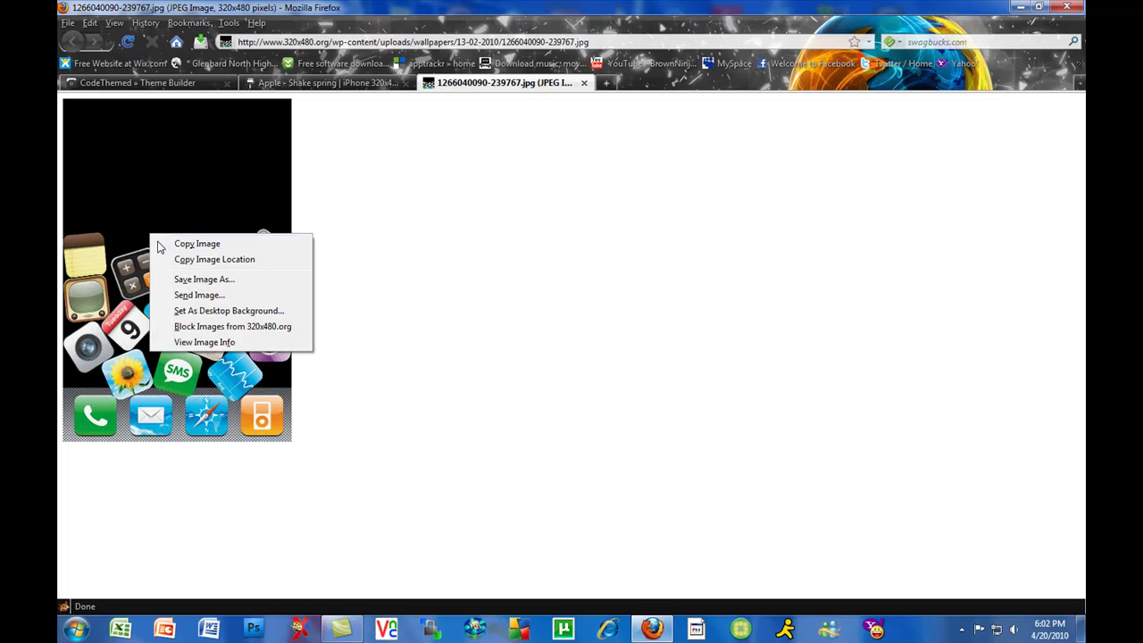
click(211, 282)
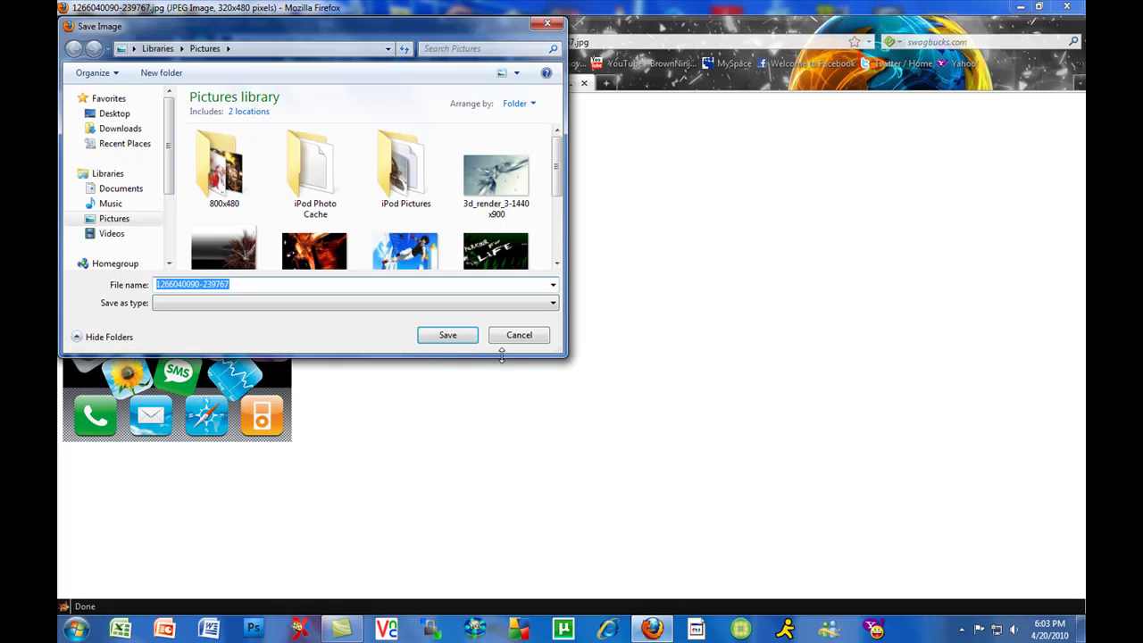
click(116, 113)
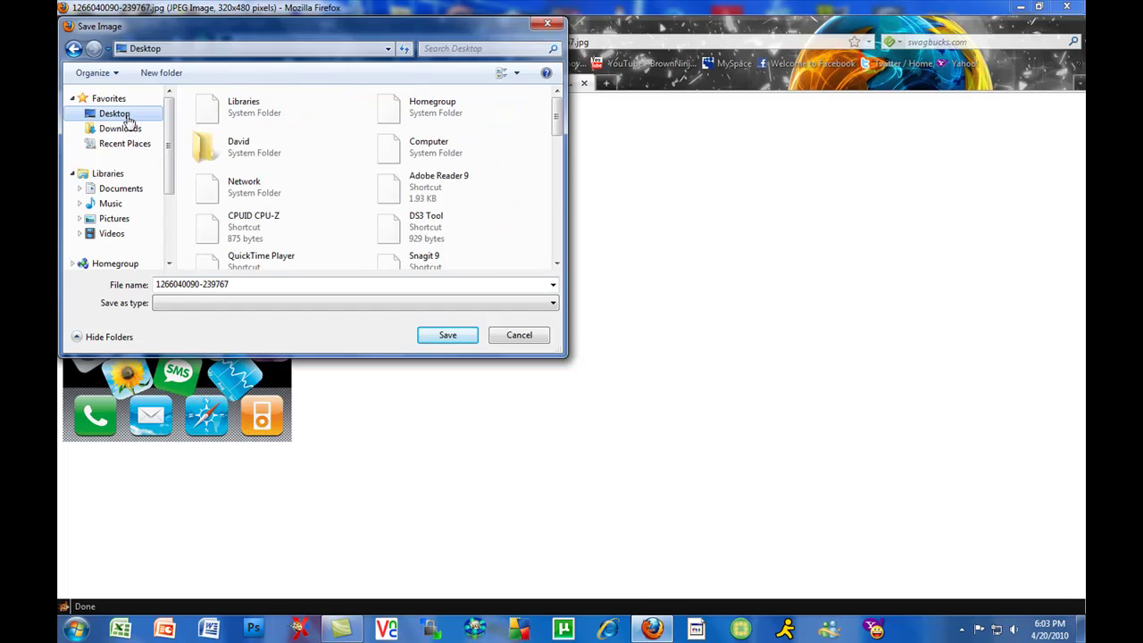
click(444, 335)
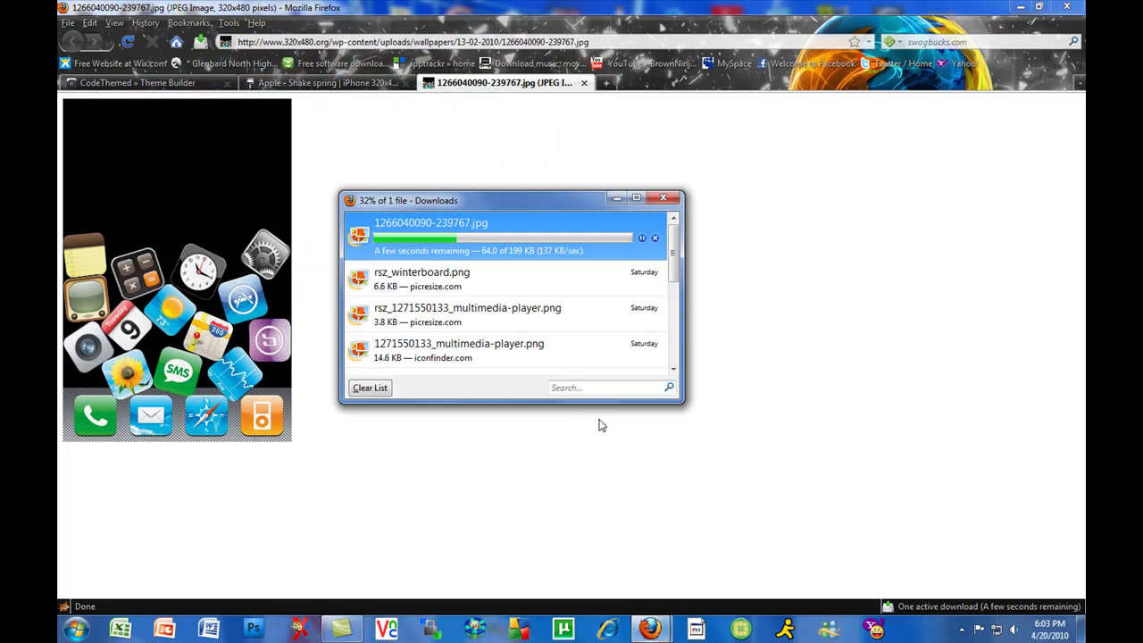
click(585, 83)
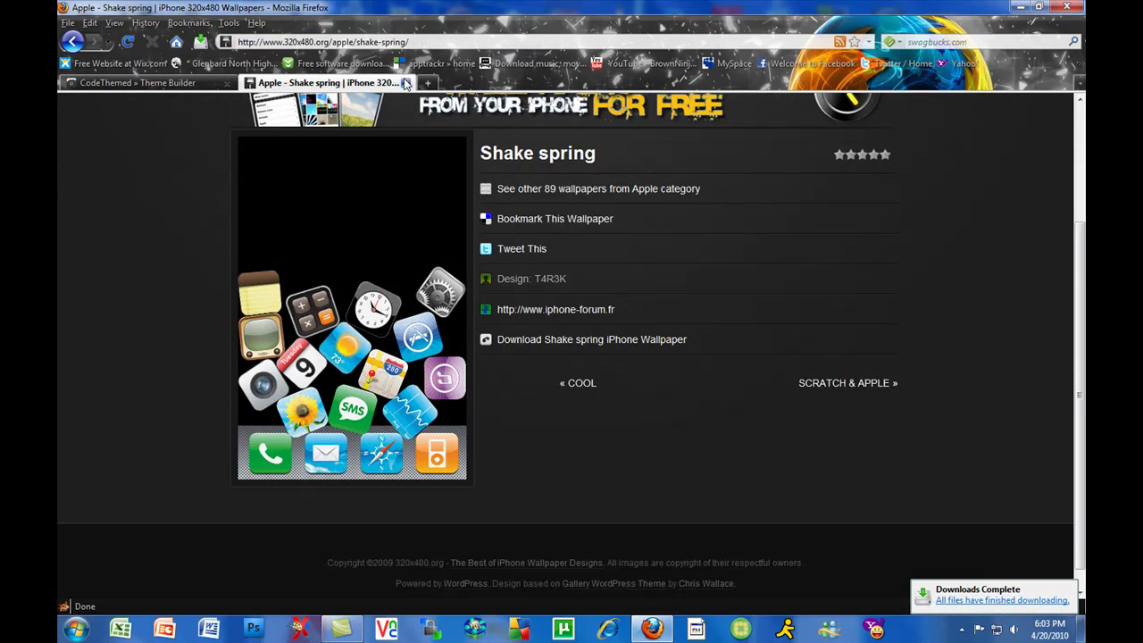
click(406, 83)
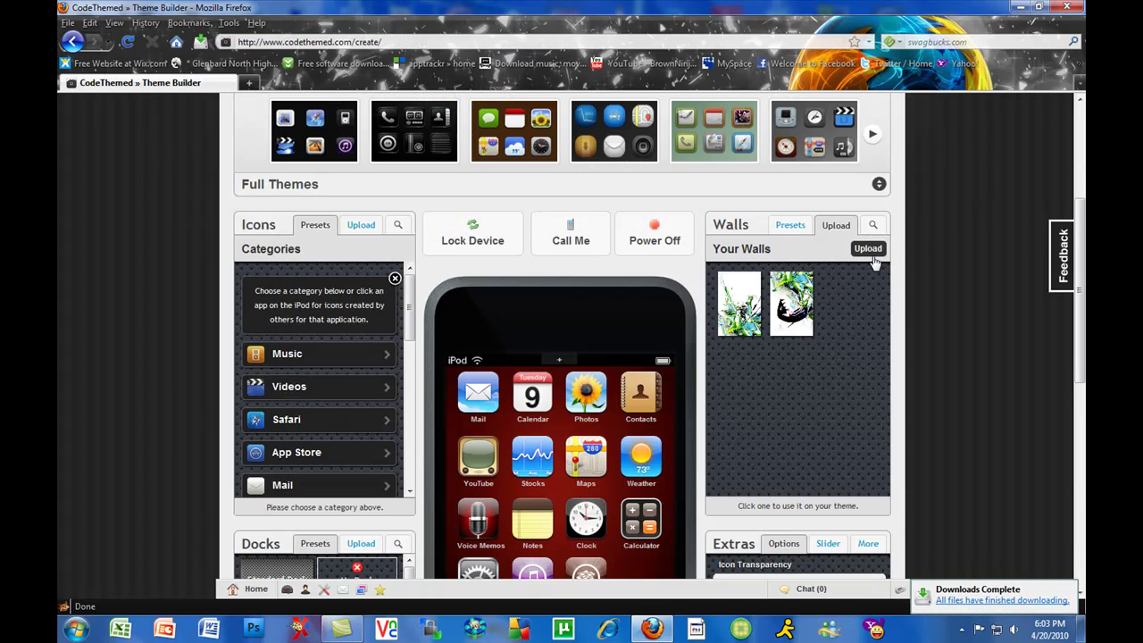
click(875, 261)
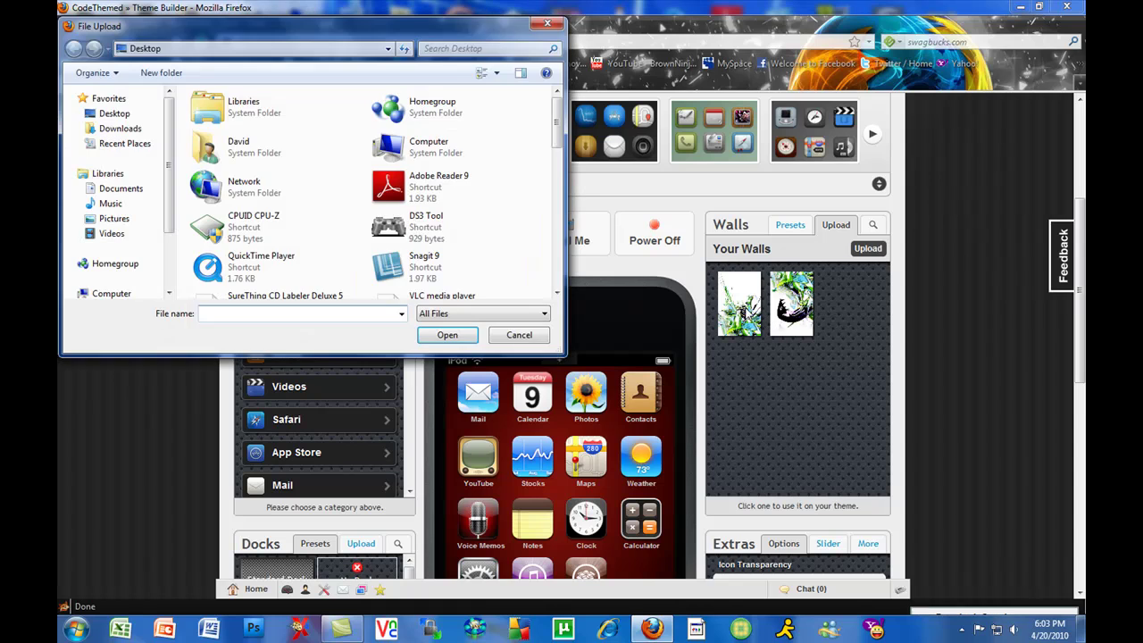
drag(558, 131, 563, 235)
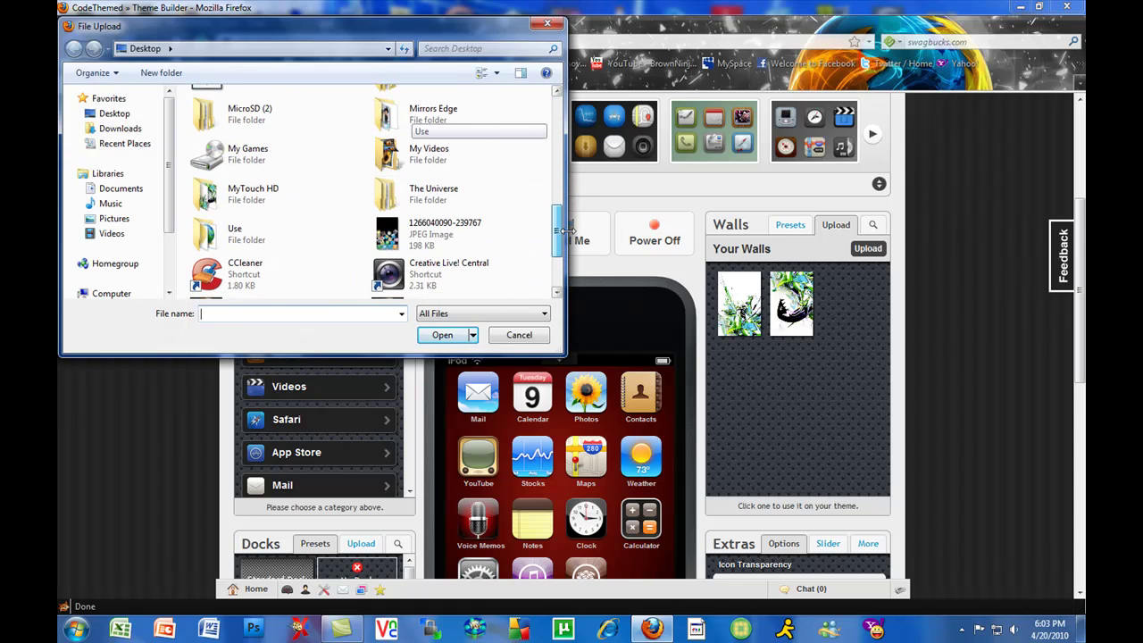
click(444, 231)
click(442, 337)
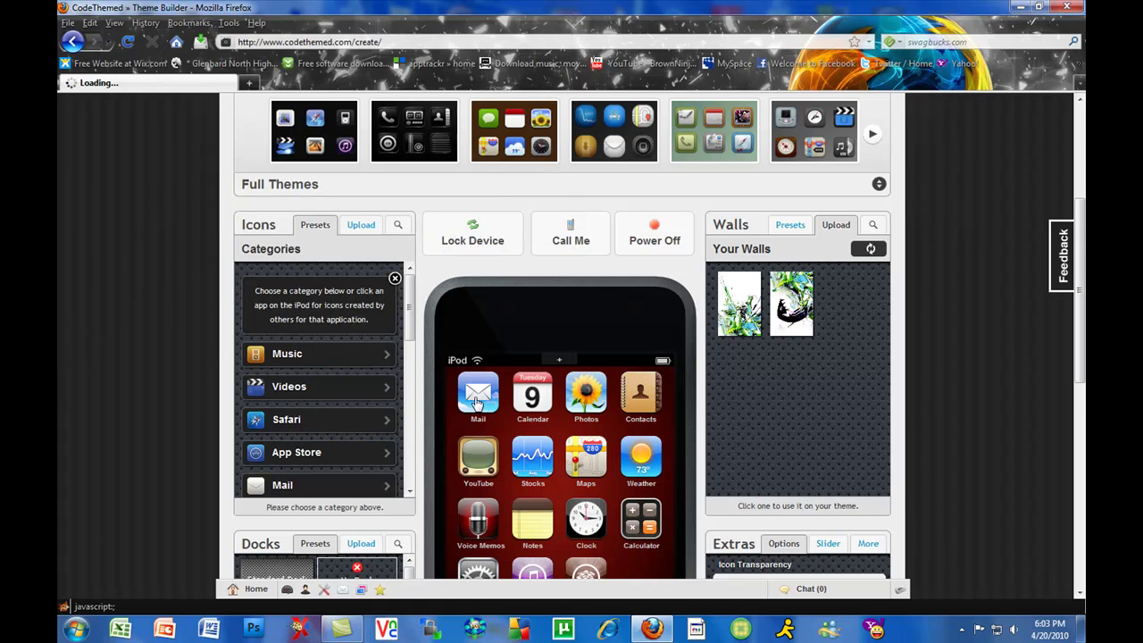
scroll(850, 371, down, 2)
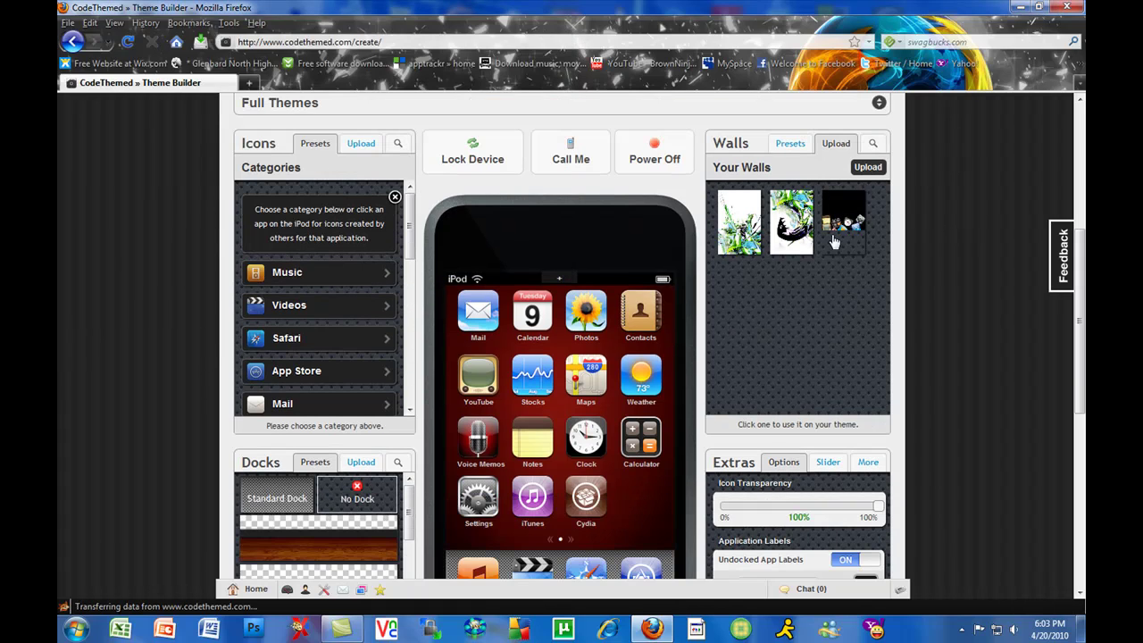
- Set the uploaded Shake spring wallpaper as the iPod home screen background
click(834, 239)
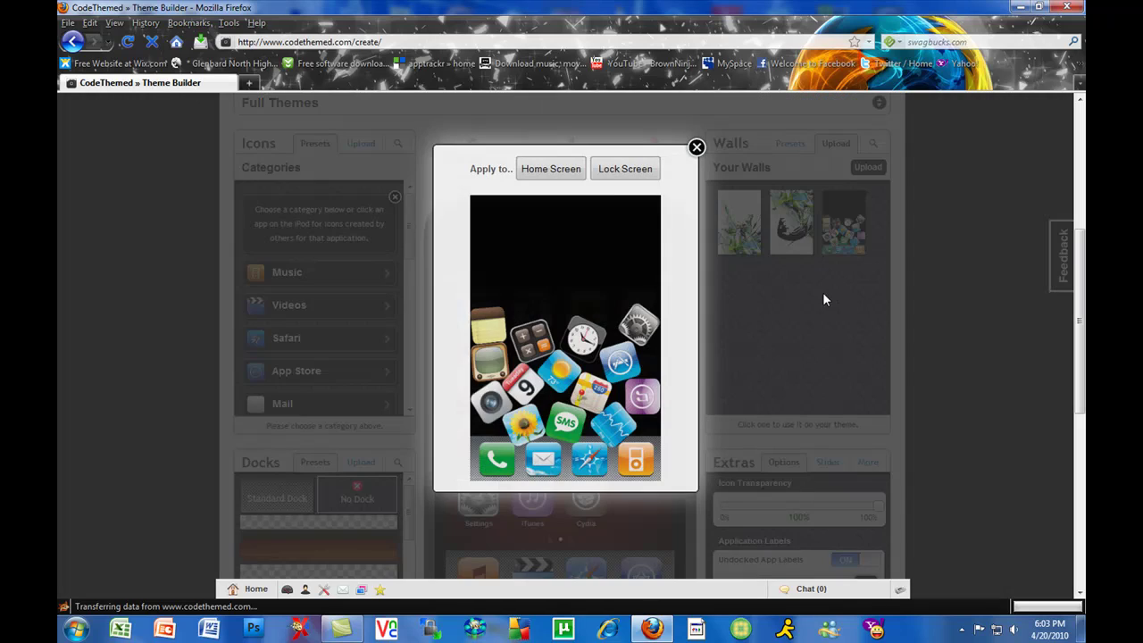
click(567, 172)
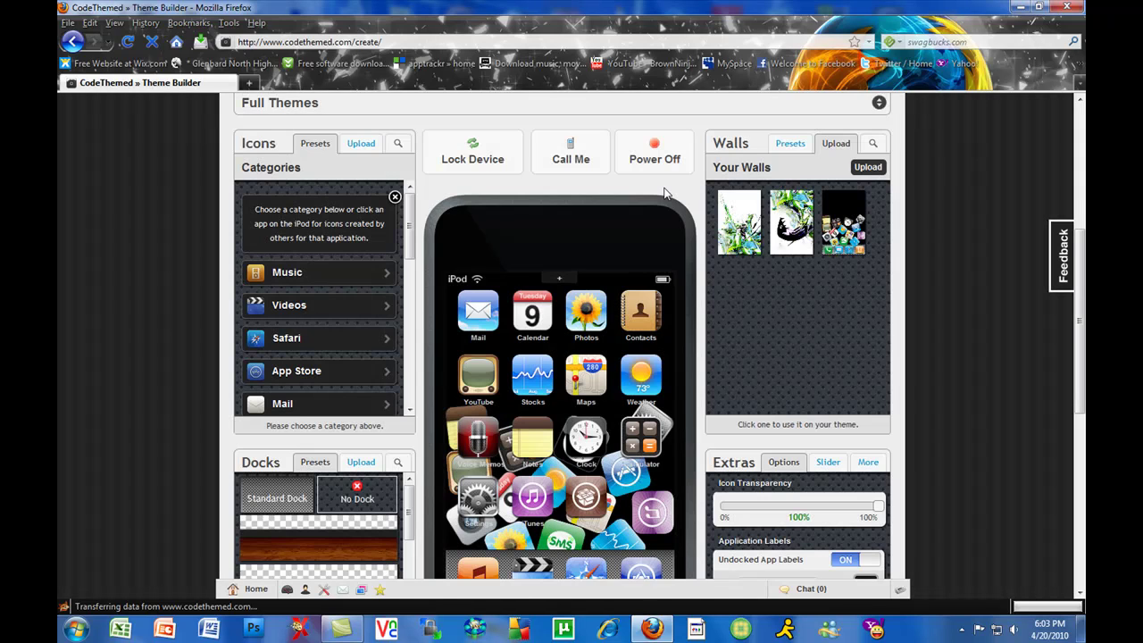
scroll(987, 408, down, 2)
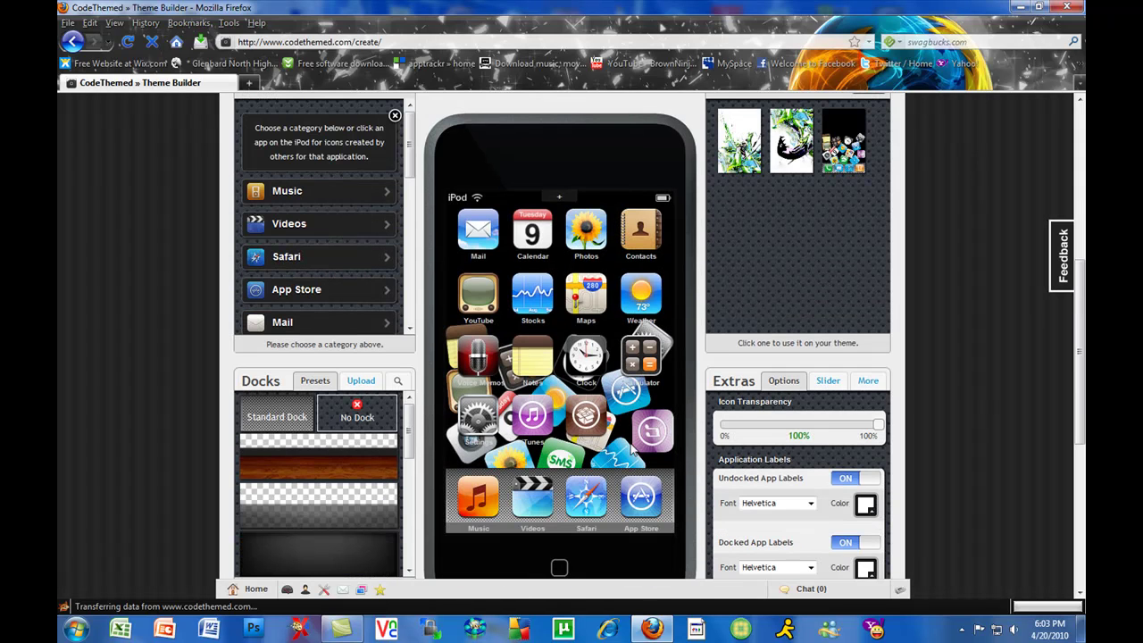
scroll(969, 444, up, 2)
scroll(970, 445, down, 2)
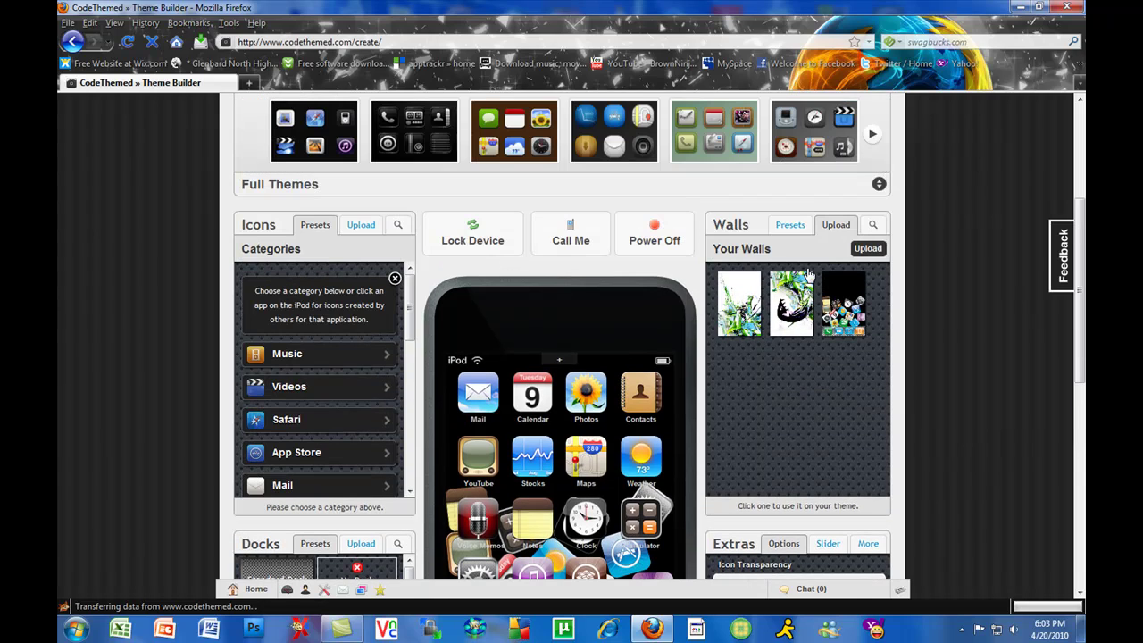
- Toggle between preset and uploaded wallpapers, then scroll down to the docks
click(780, 227)
click(834, 227)
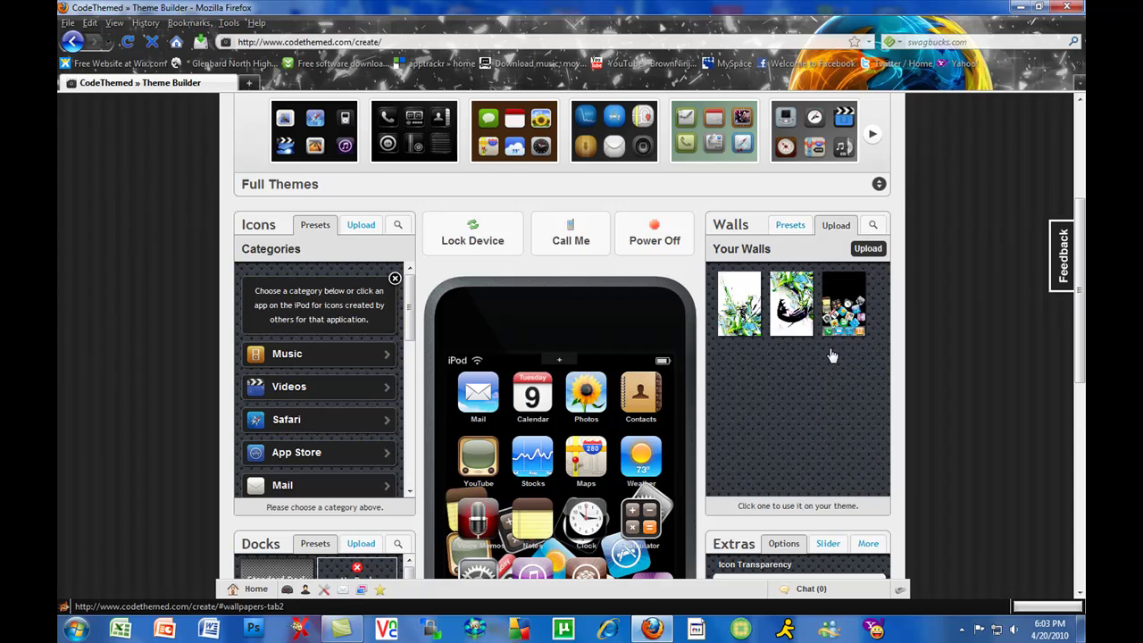
scroll(924, 458, down, 3)
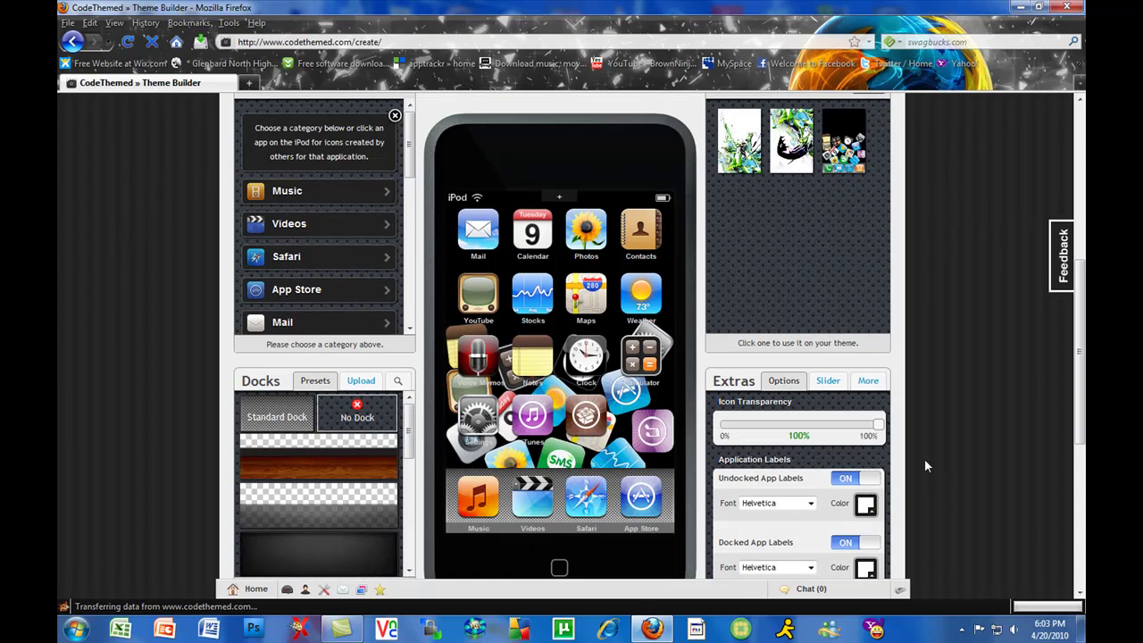
scroll(921, 470, down, 2)
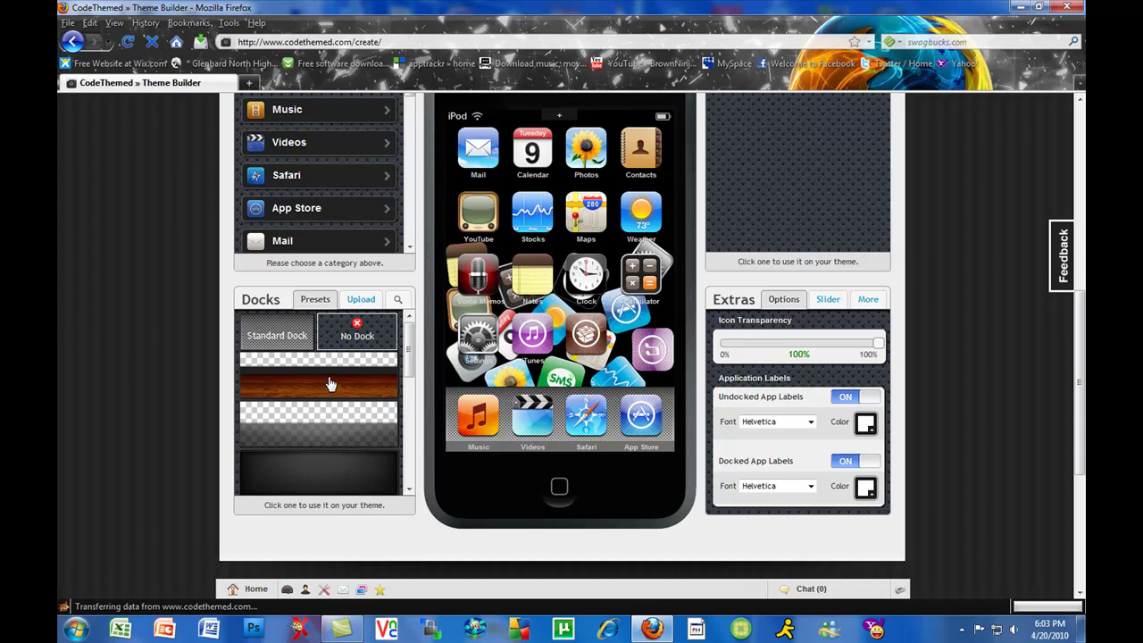
- Apply the wooden preset dock behind the four docked app icons
click(362, 302)
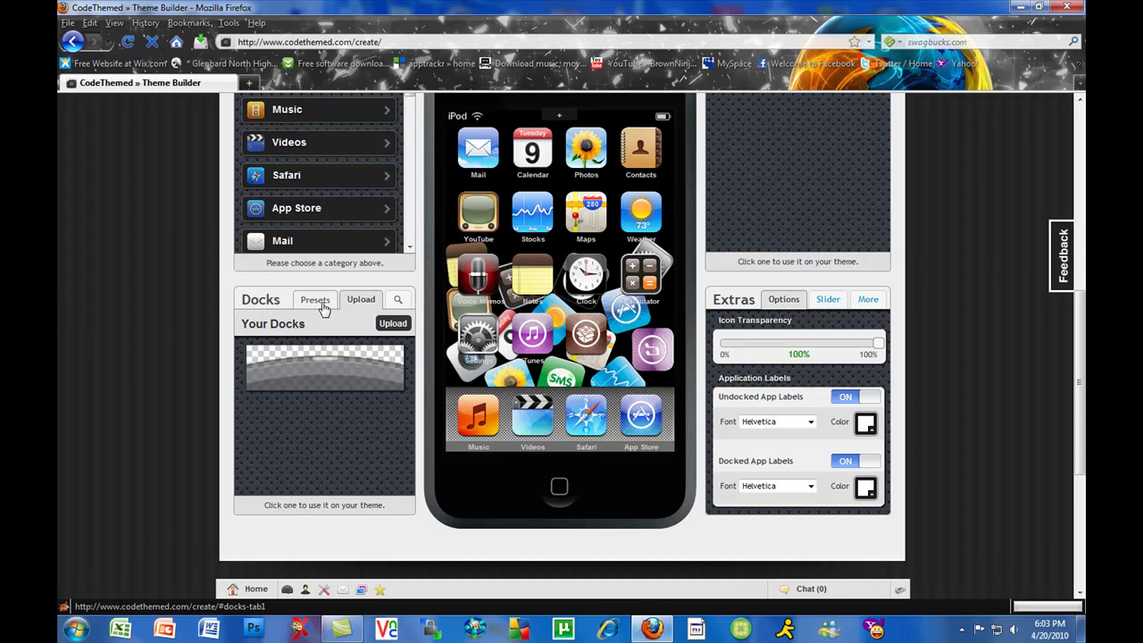
click(322, 302)
click(366, 304)
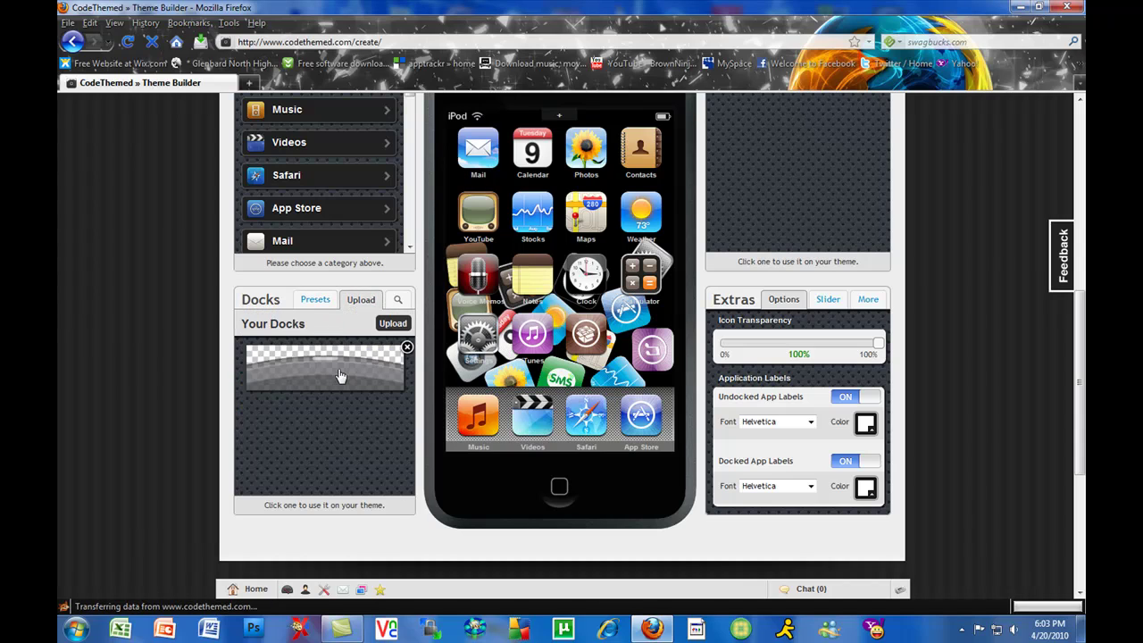
click(314, 302)
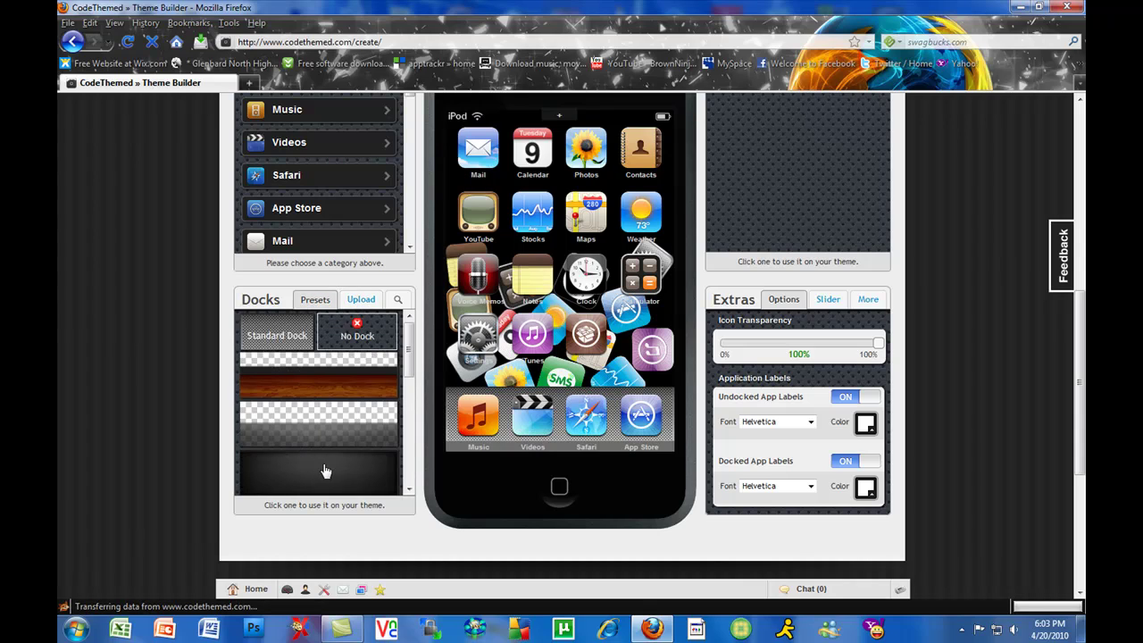
click(328, 400)
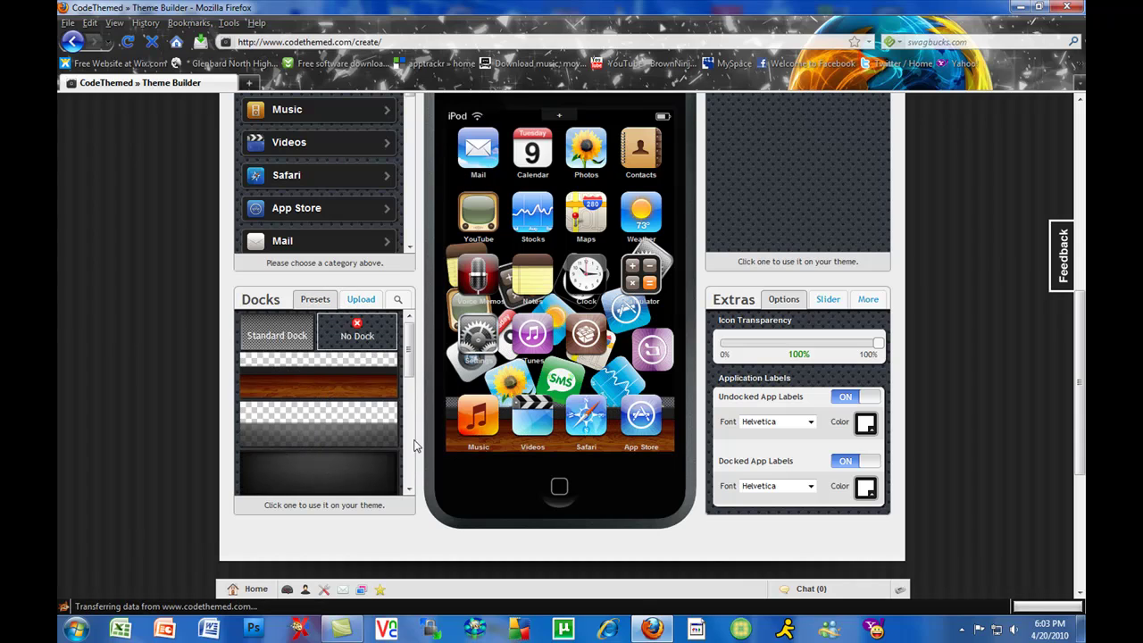
scroll(606, 458, up, 2)
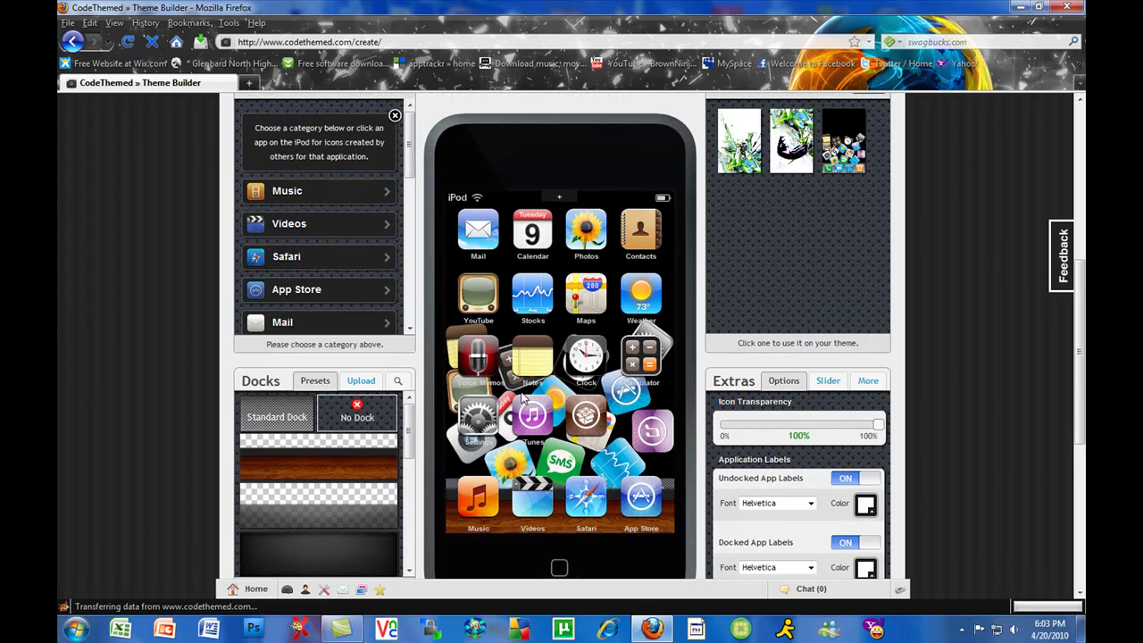
scroll(935, 490, down, 2)
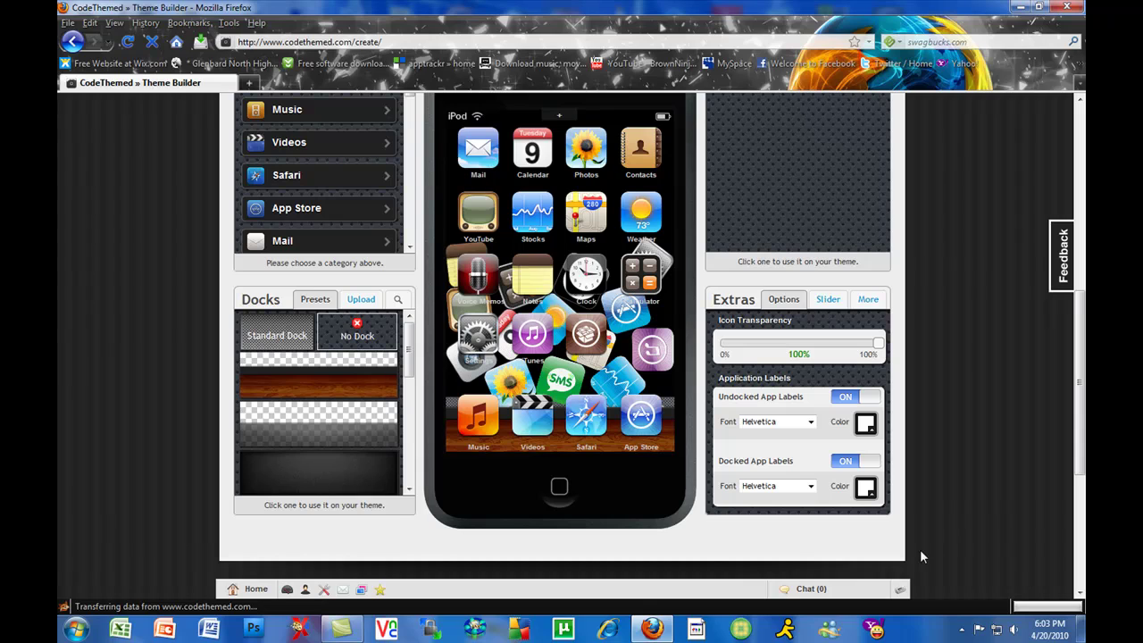
- Check the coming-soon note under More, then show the Slider button and text options
click(871, 304)
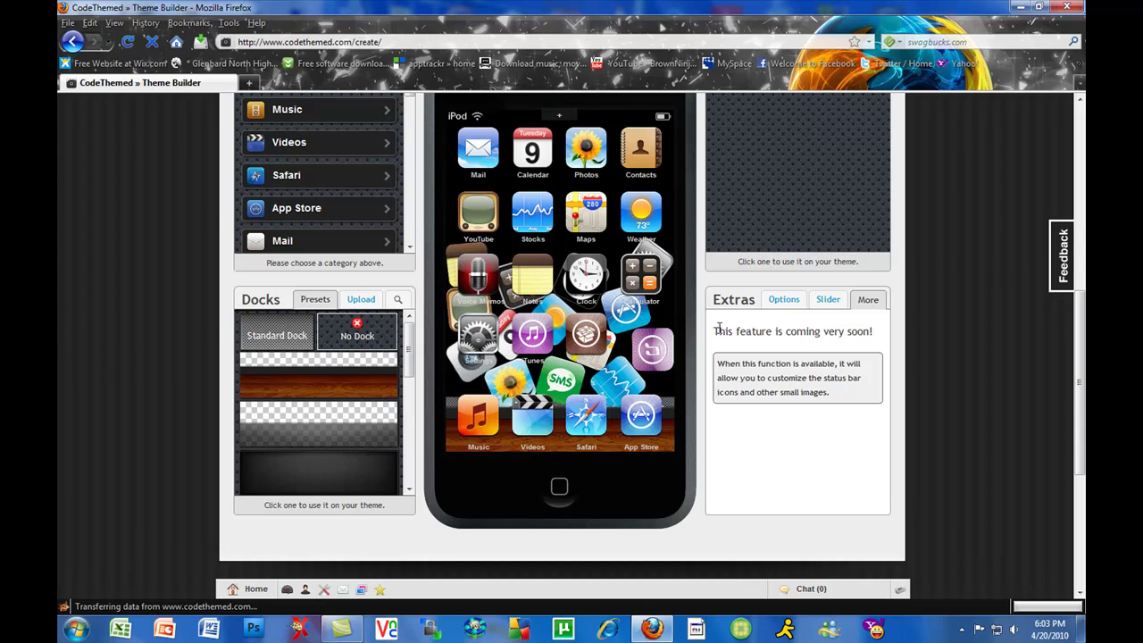
mouse_move(718, 329)
mouse_down()
mouse_move(814, 337)
mouse_move(842, 323)
mouse_up()
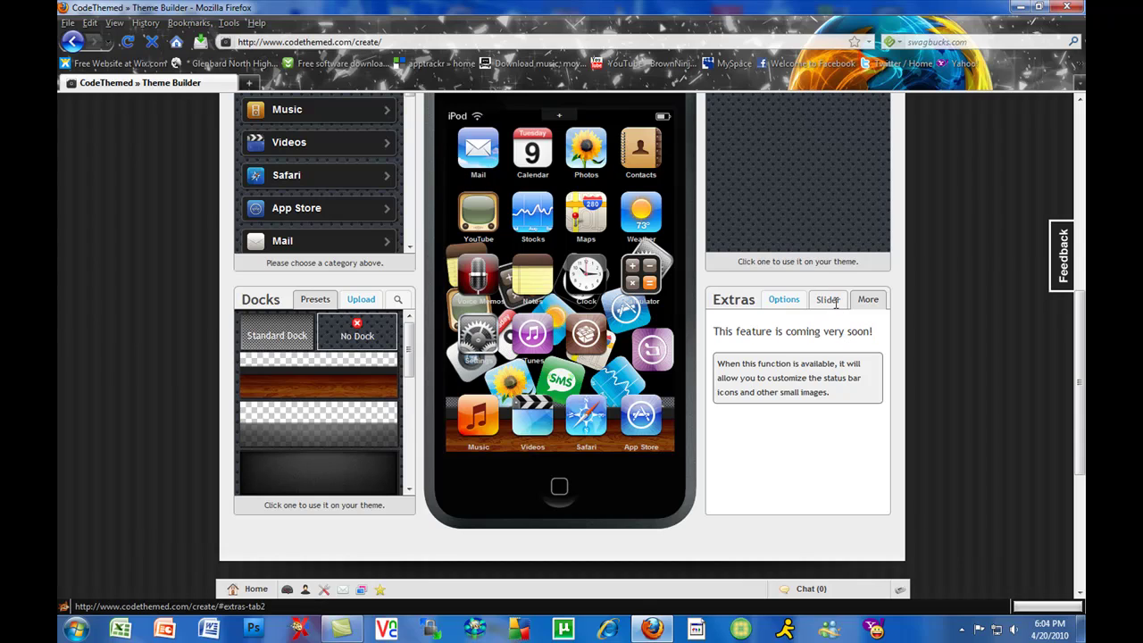
click(828, 302)
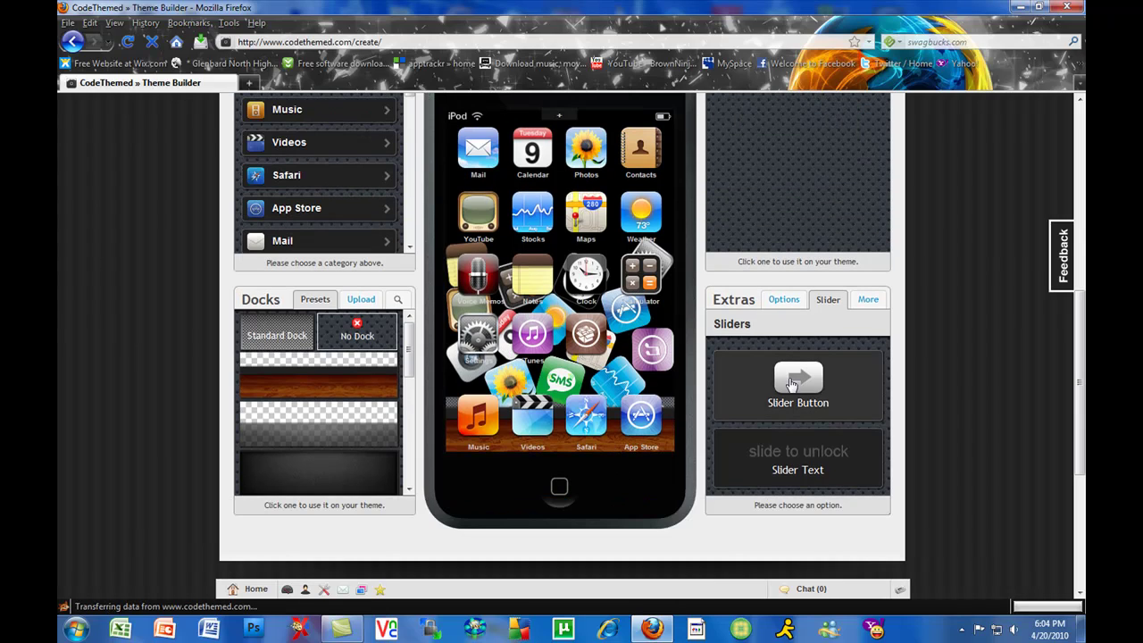
- Clear the slider text fields and enter Whatz up!!!, Werz U Goin? and Pick UP!!!
click(799, 470)
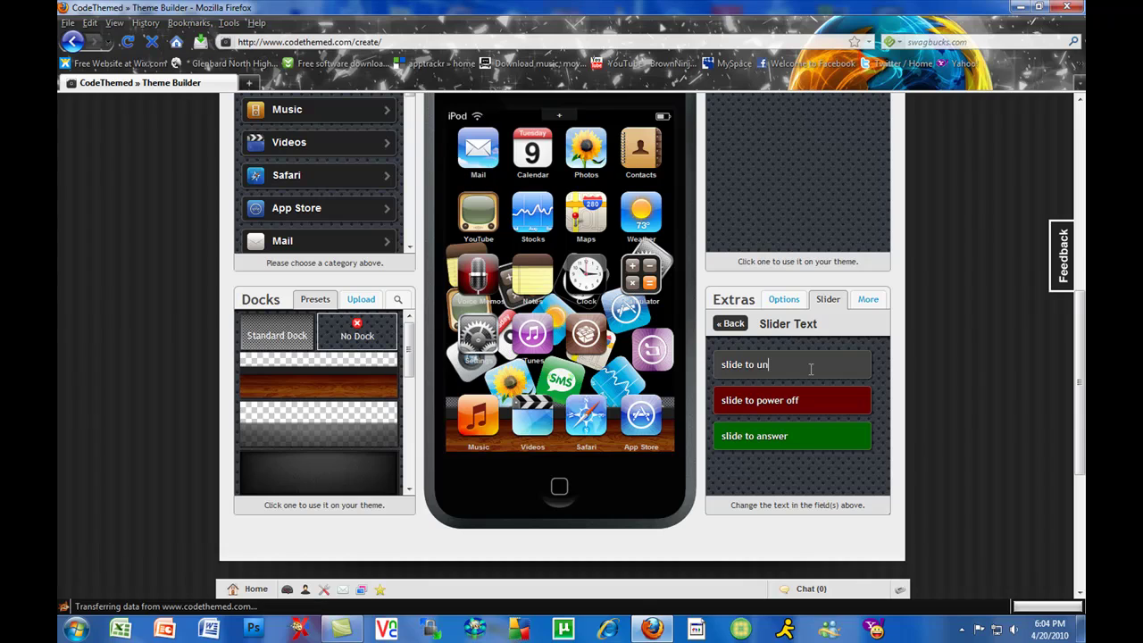
key(ctrl+a)
key(BackSpace)
key(BackSpace)
key(BackSpace)
key(BackSpace)
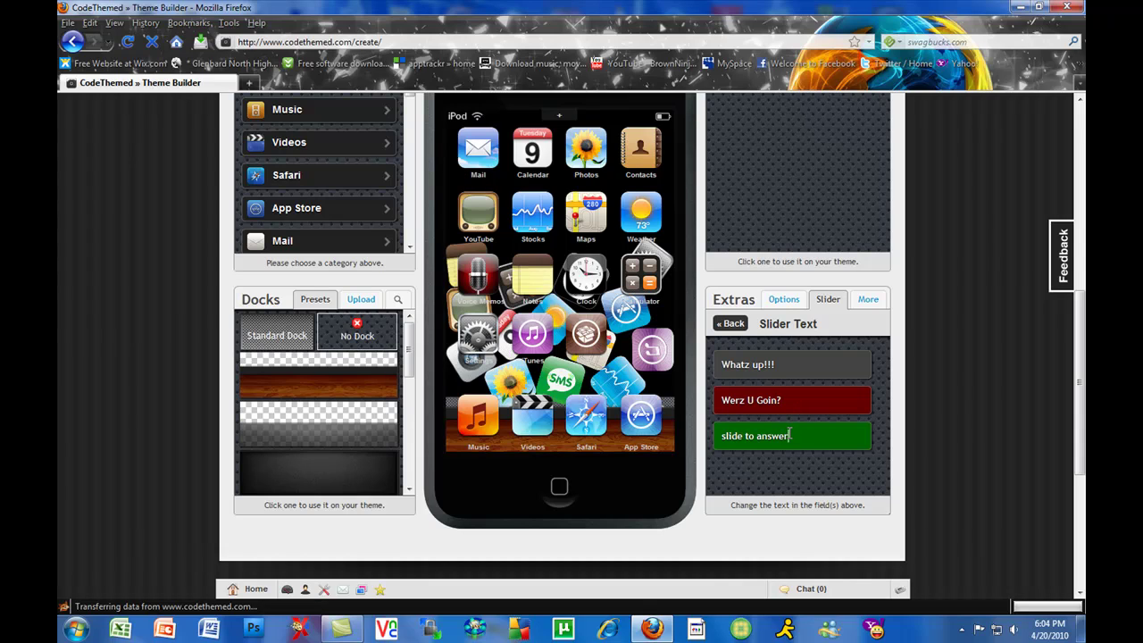
key(BackSpace)
key(BackSpace)
key(BackSpace)
scroll(804, 437, up, 3)
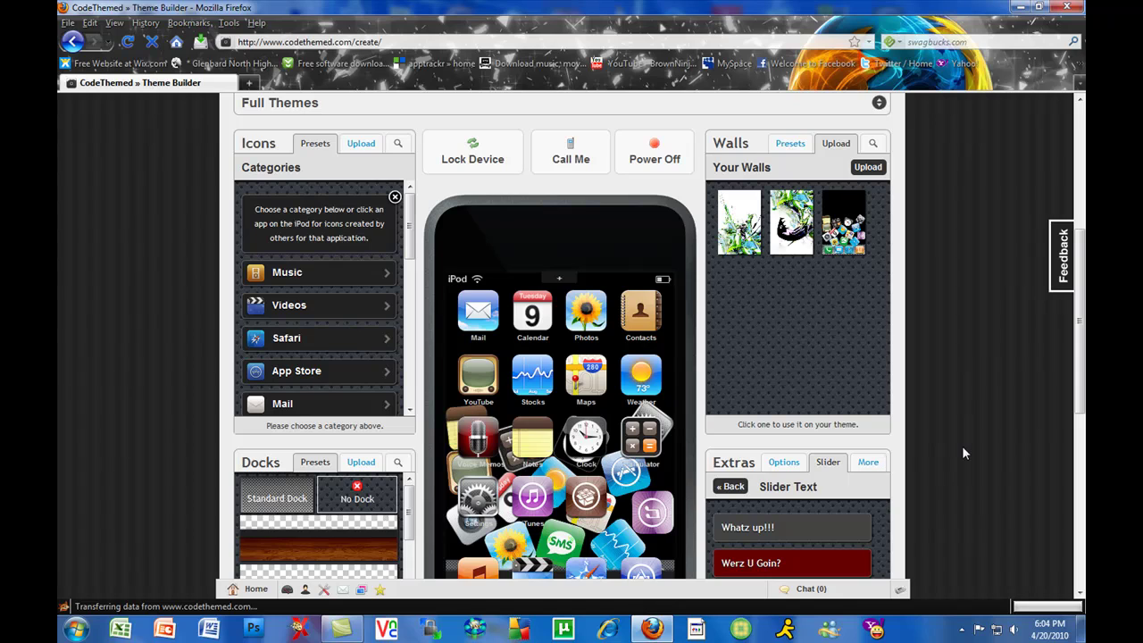
scroll(565, 406, up, 2)
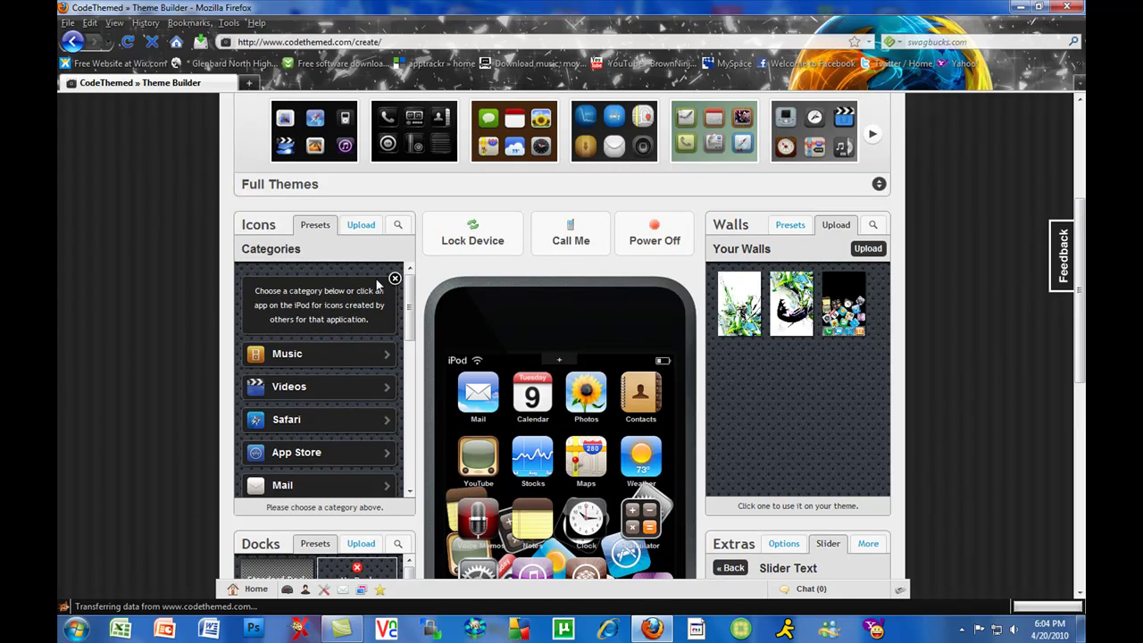
scroll(983, 484, down, 3)
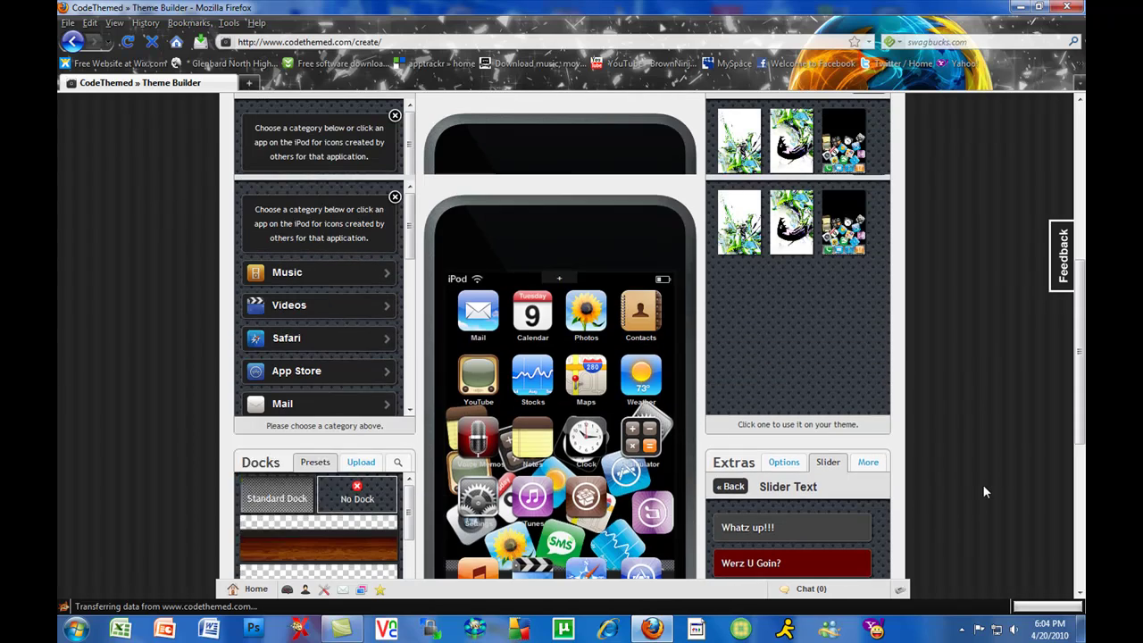
scroll(982, 484, up, 3)
scroll(497, 278, down, 3)
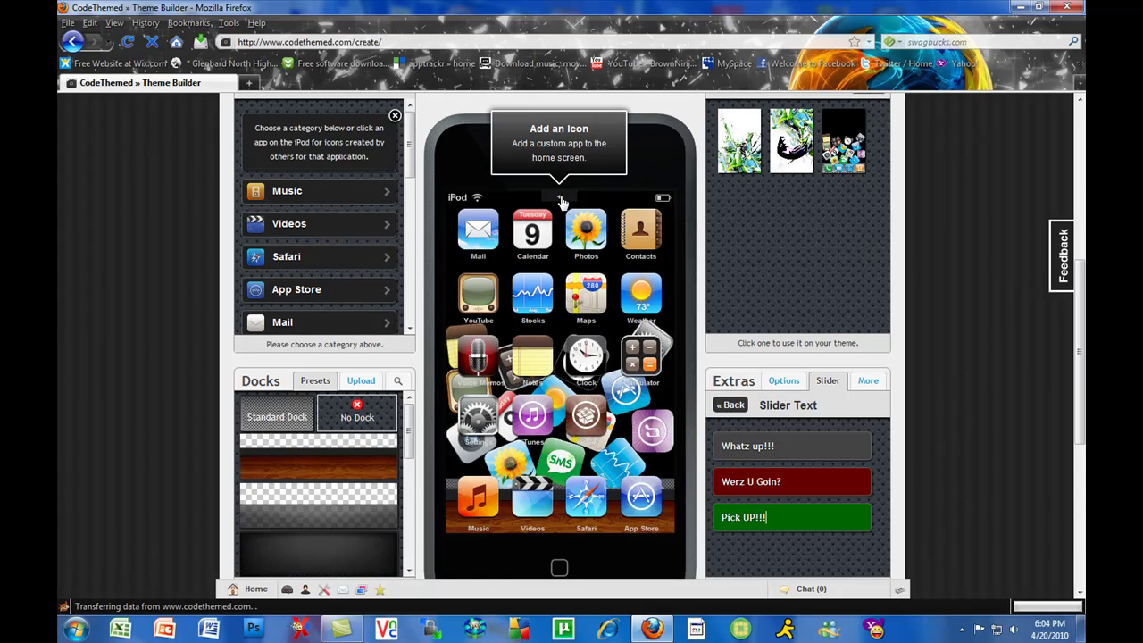
scroll(950, 395, up, 3)
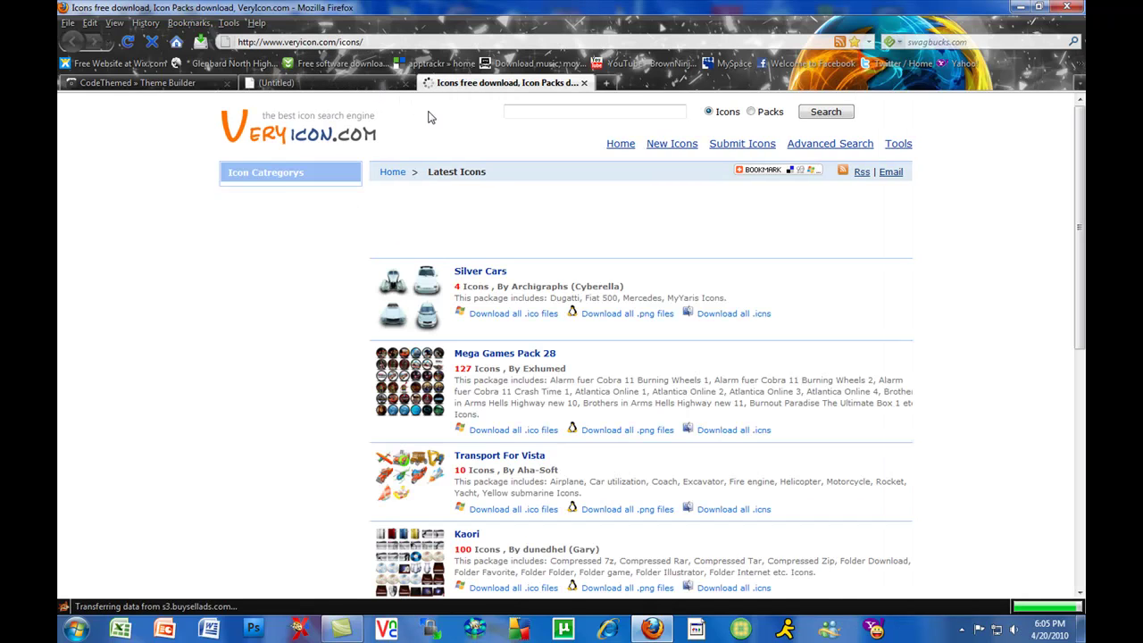
- Load Iconfinder from the bookmarks in the Untitled tab, then return to the VeryIcon tab
click(321, 82)
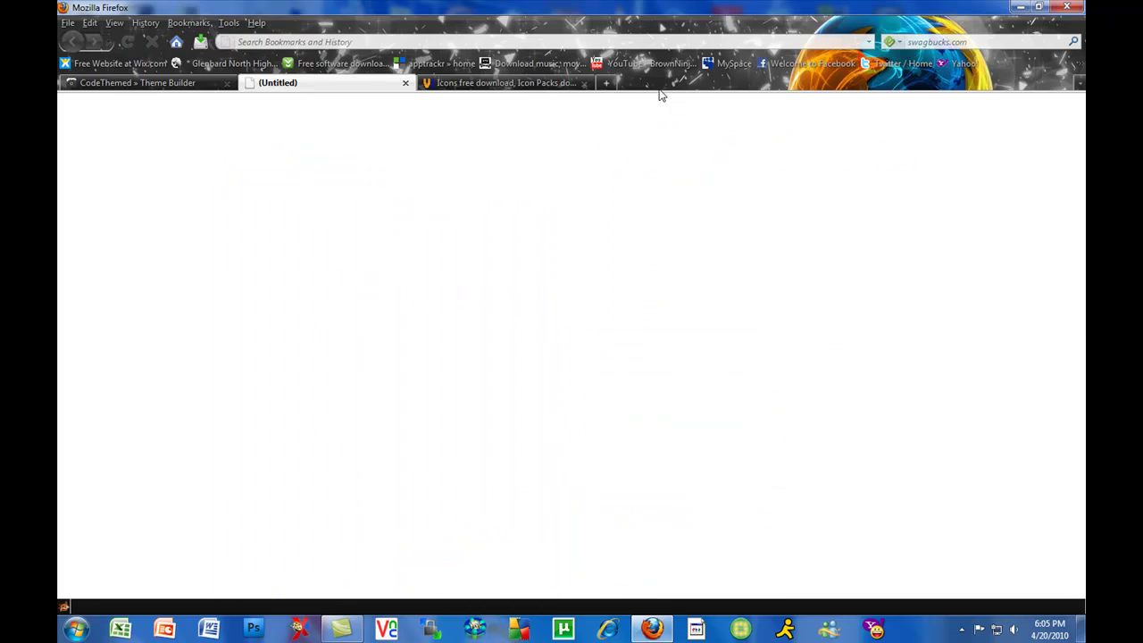
click(1076, 66)
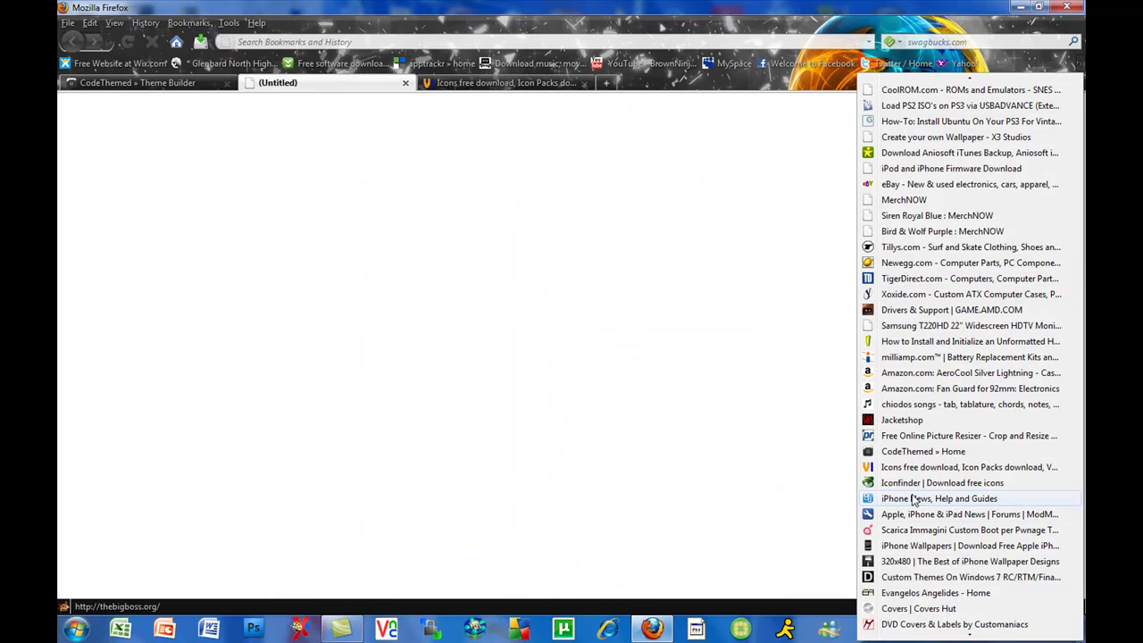
click(914, 483)
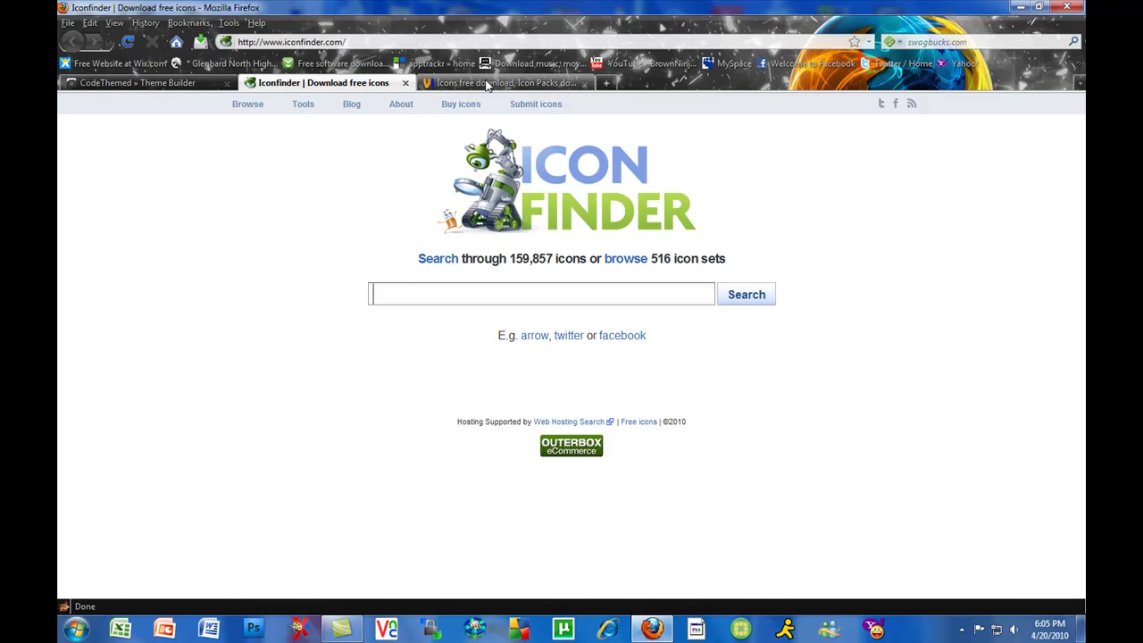
key(ctrl+Tab)
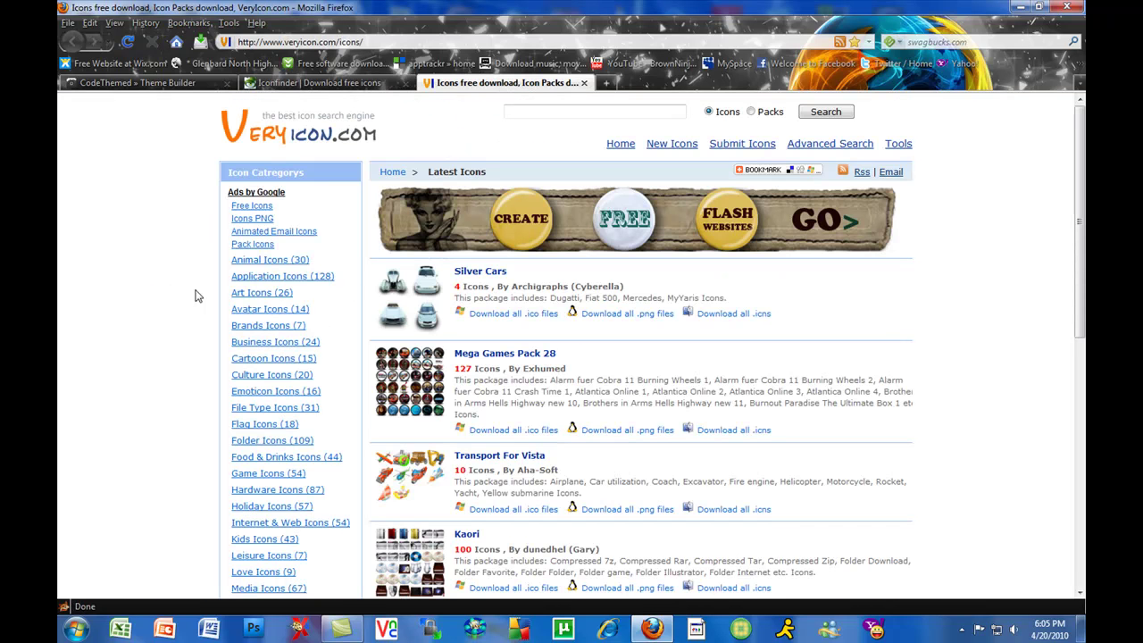
- Browse VeryIcon's Application Icons into the Internet & Web Icons category
click(281, 278)
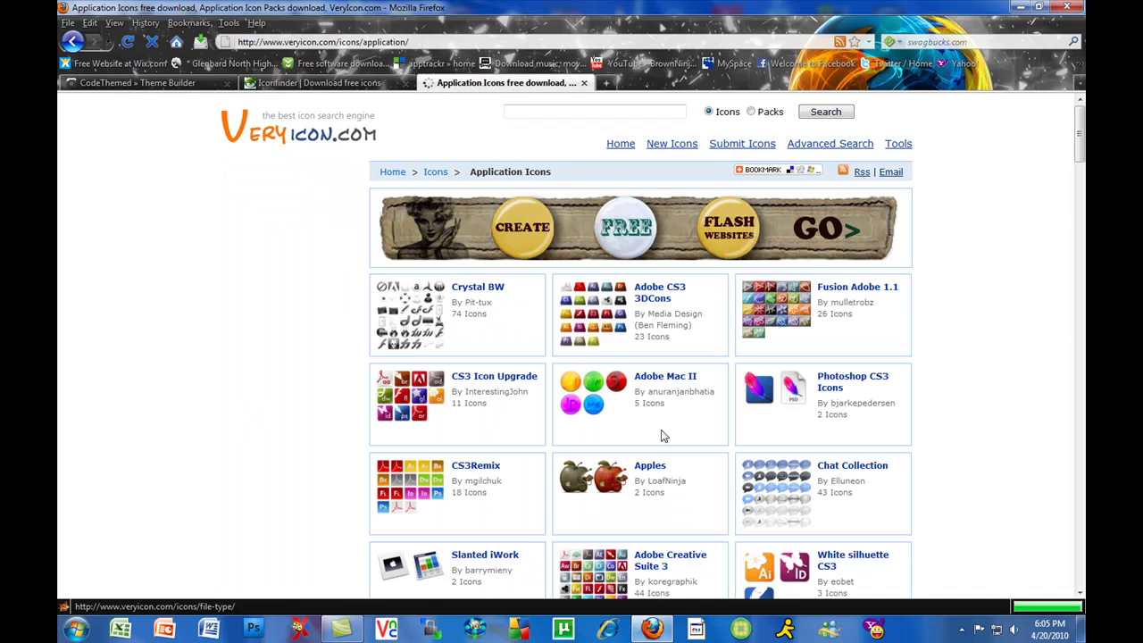
scroll(446, 437, down, 5)
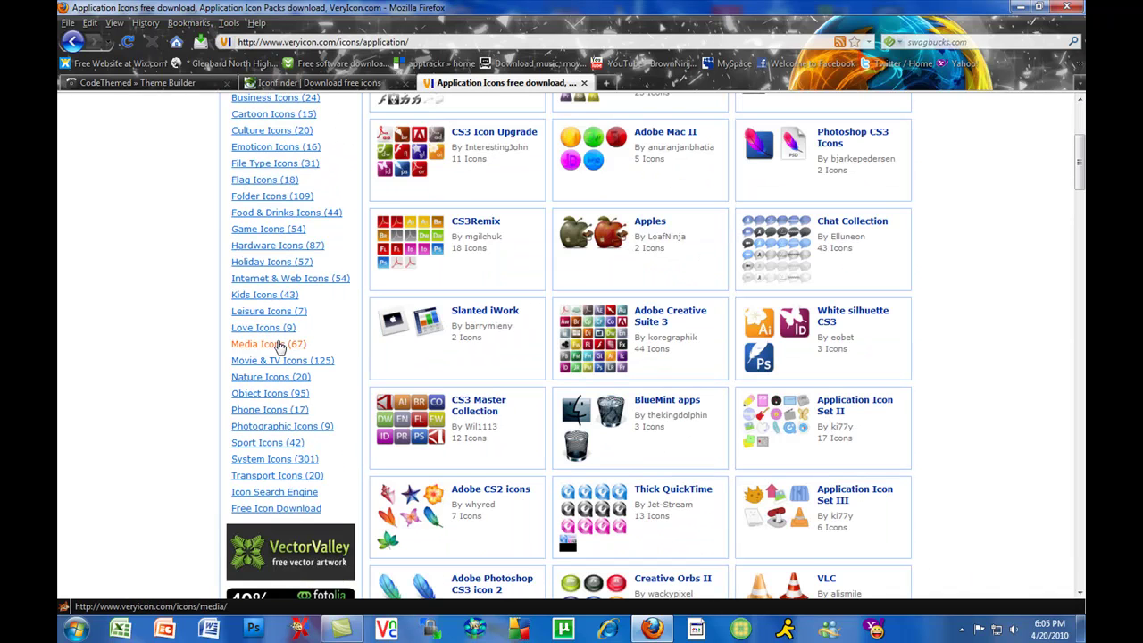
click(275, 279)
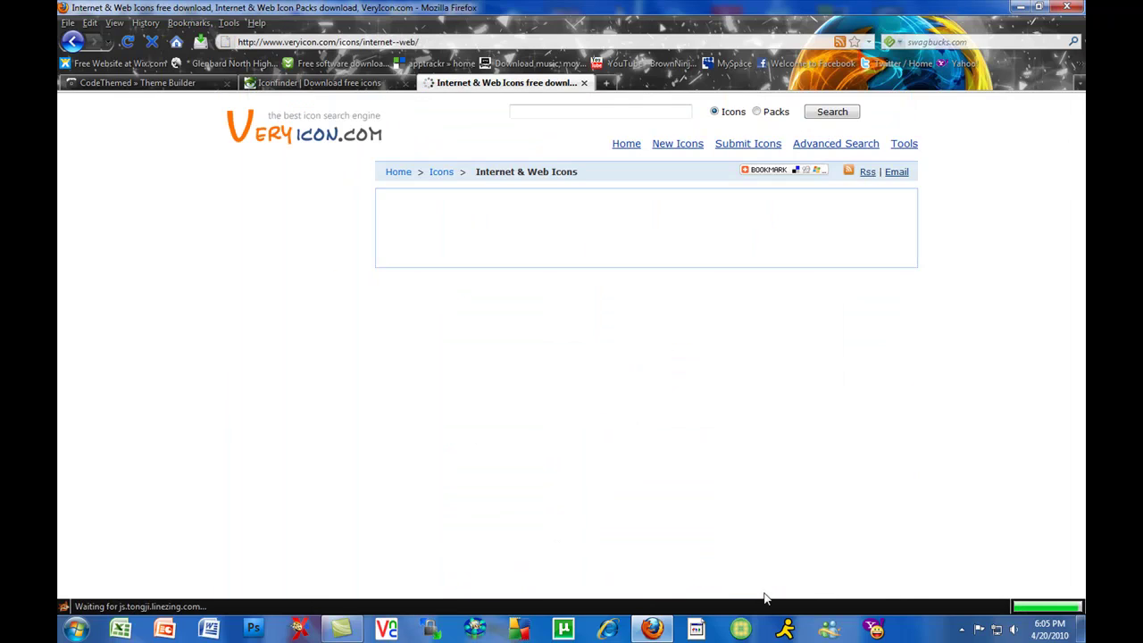
scroll(525, 535, down, 3)
scroll(527, 523, down, 2)
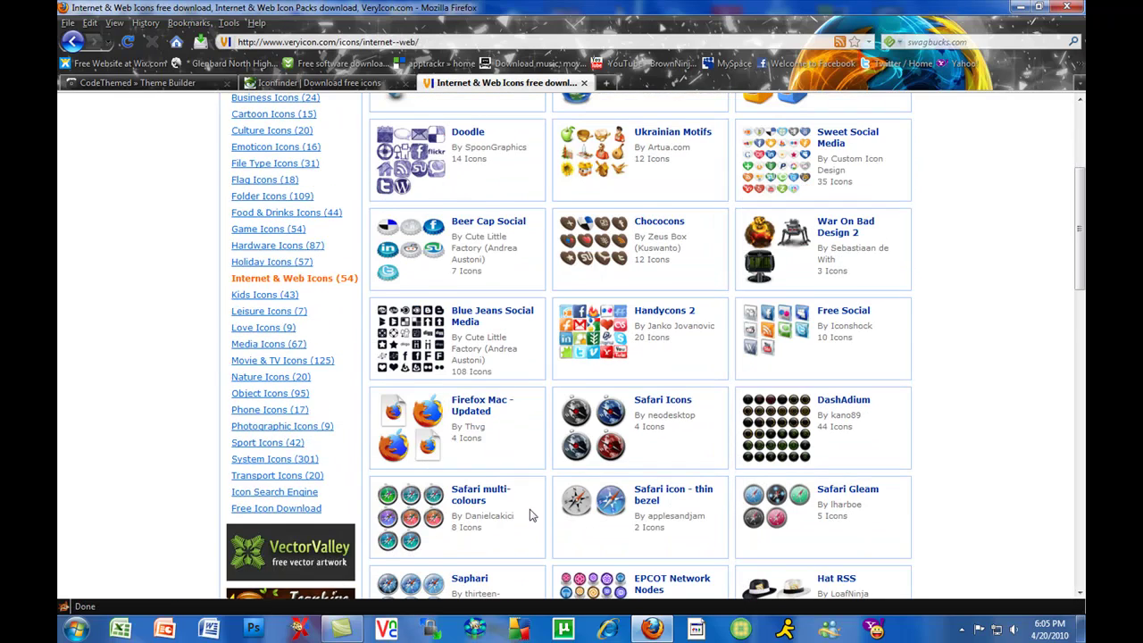
scroll(530, 515, down, 3)
- Open the Safari Icons pack and go to the safari bl icon's page
click(606, 266)
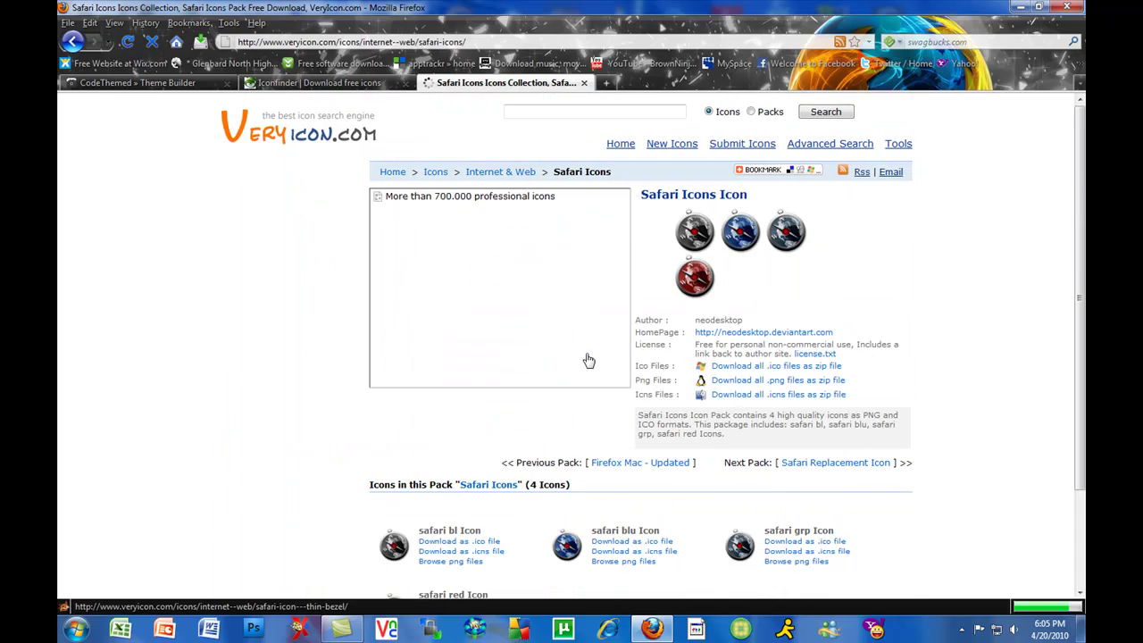
scroll(1052, 425, down, 3)
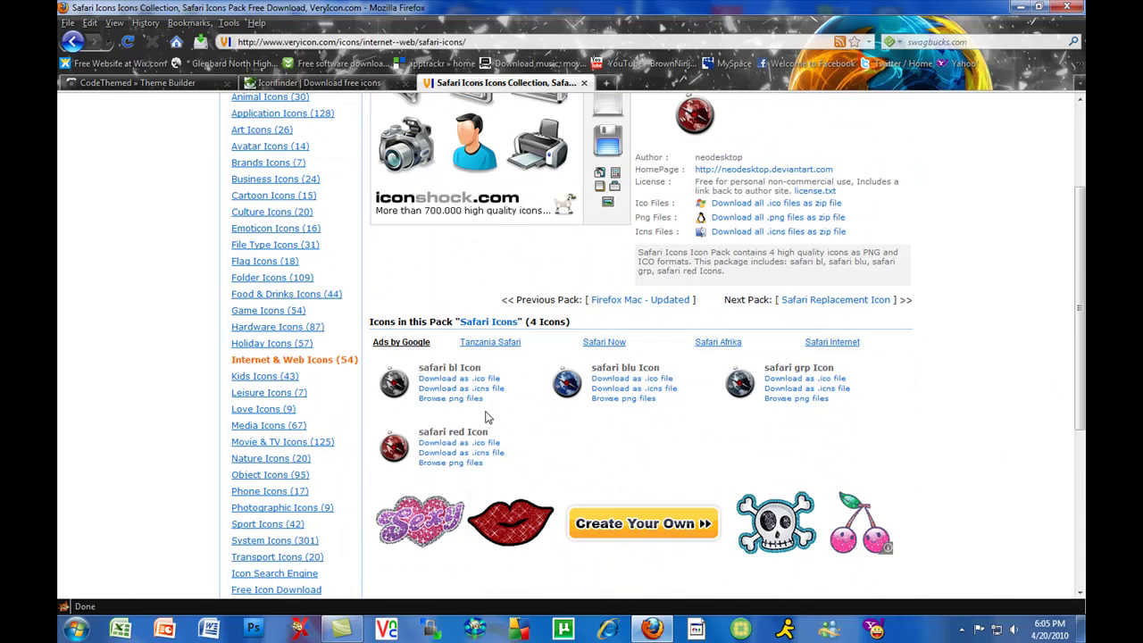
click(453, 397)
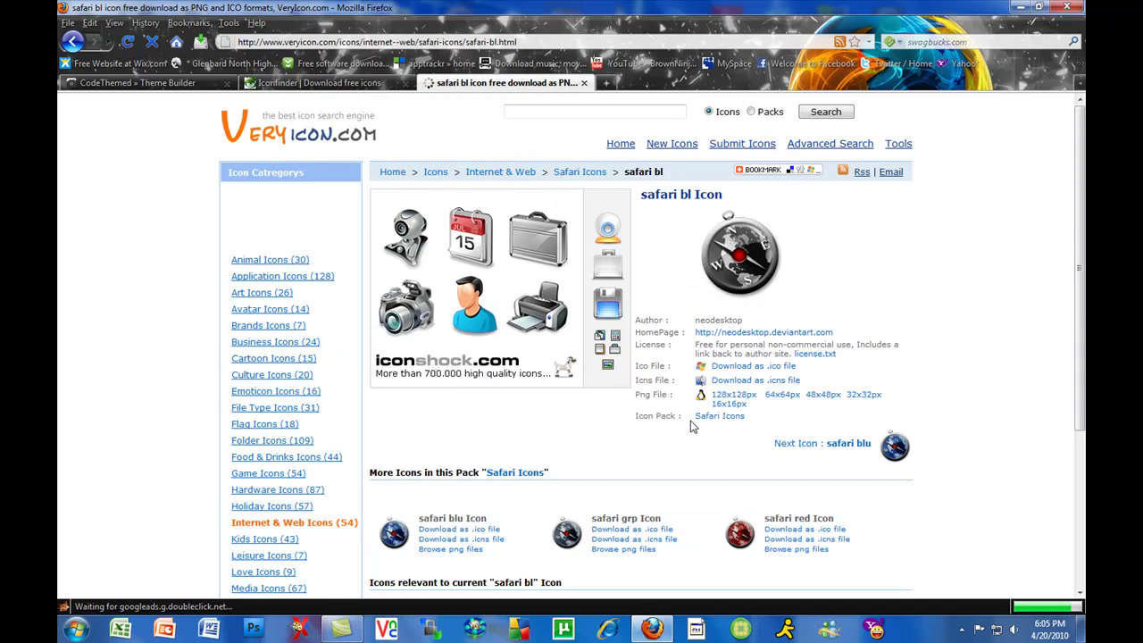
scroll(690, 426, down, 2)
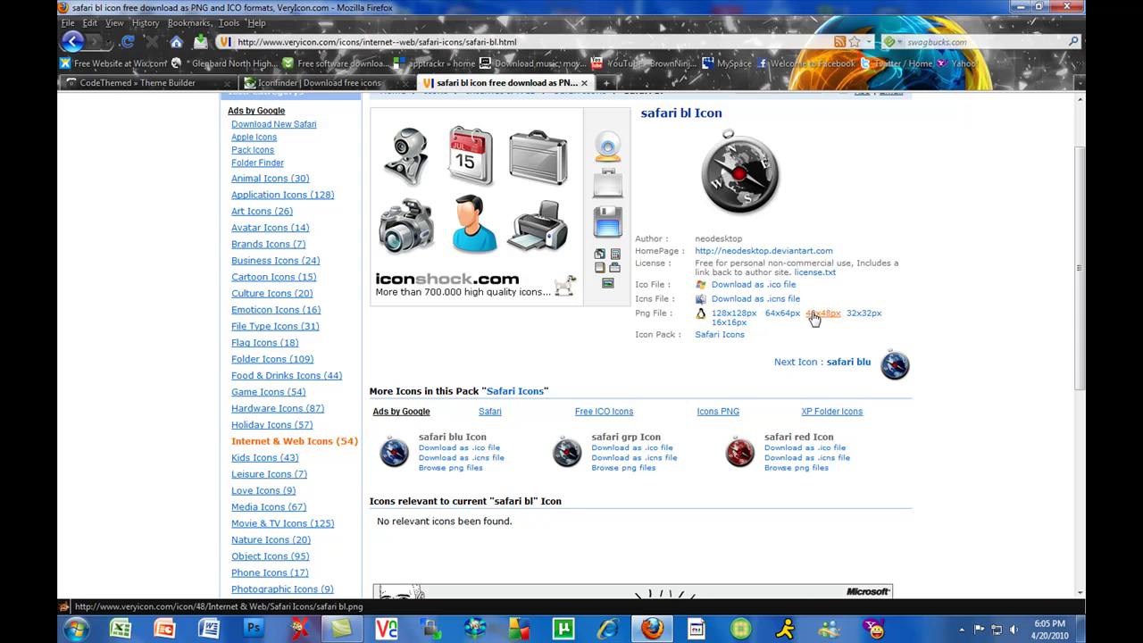
- Save the safari bl icon's 64x64 PNG to the Desktop with Save Image As
click(174, 83)
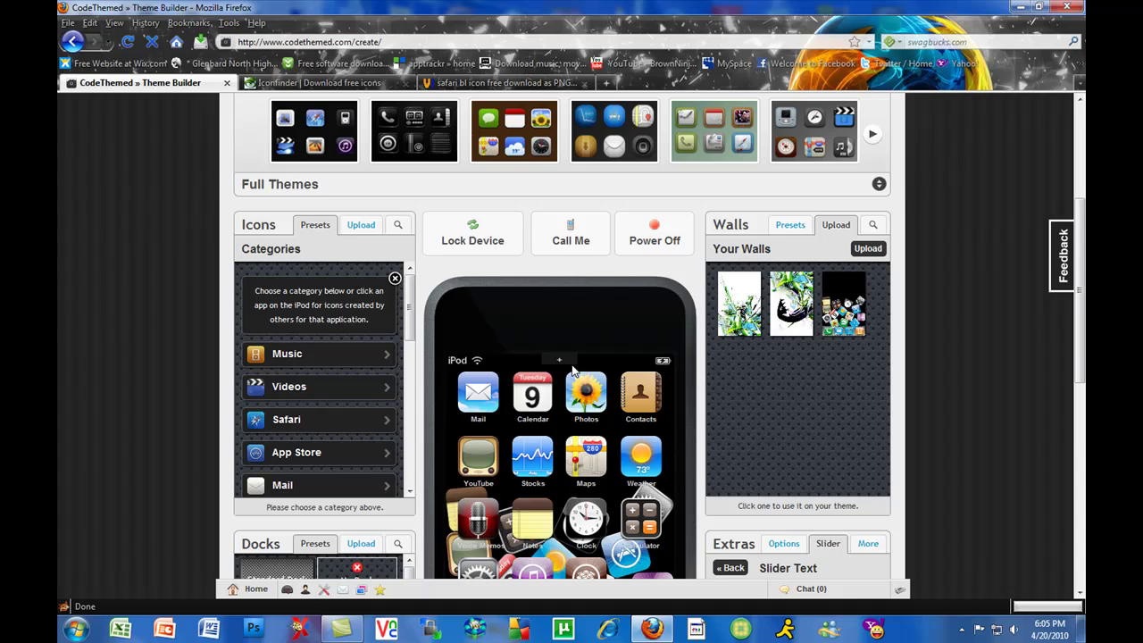
scroll(573, 370, down, 4)
click(460, 85)
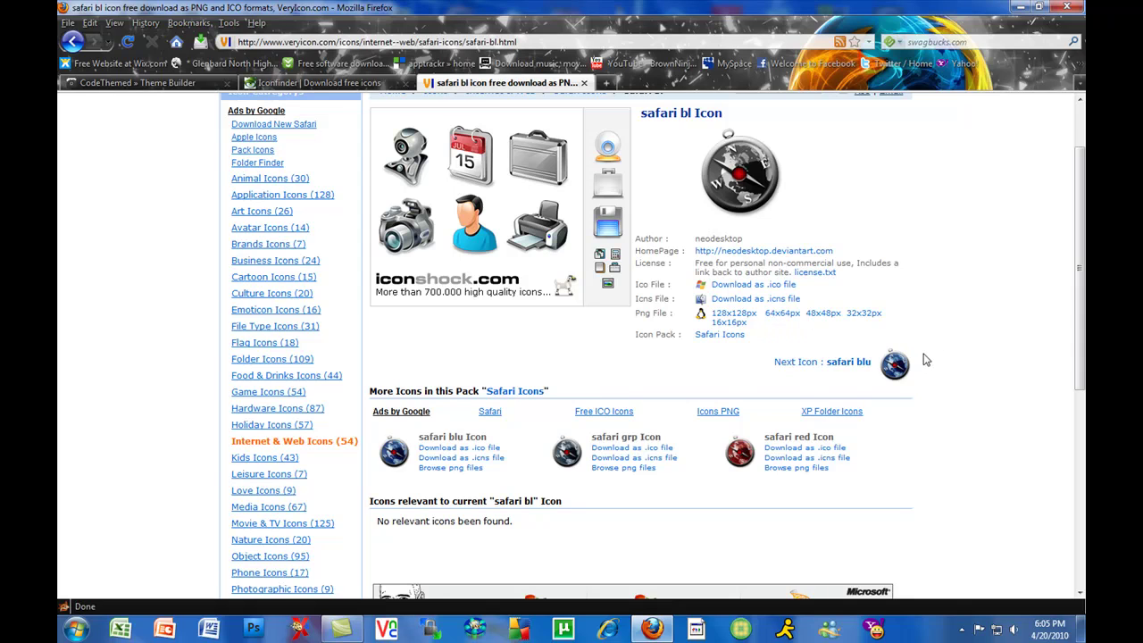
scroll(973, 420, up, 2)
scroll(985, 432, down, 2)
click(783, 316)
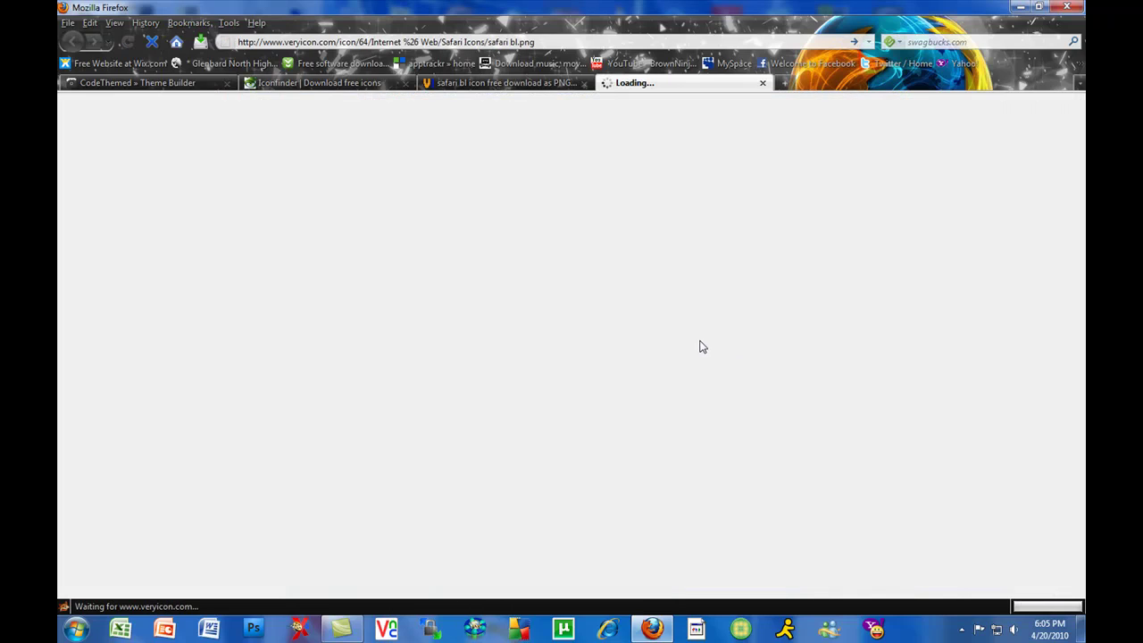
right_click(83, 134)
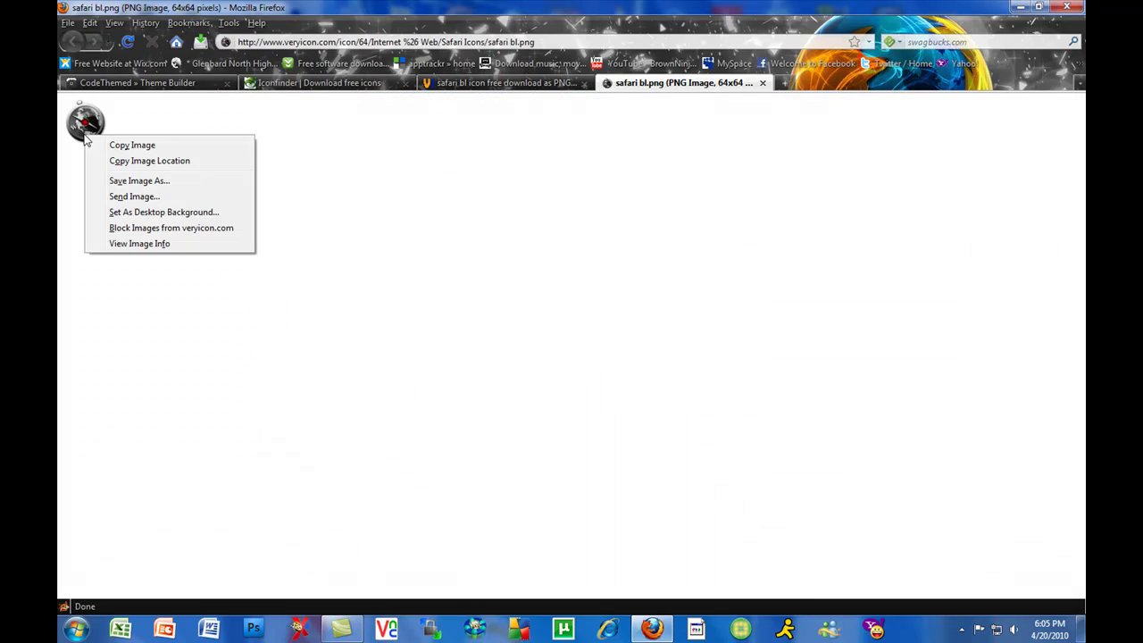
click(136, 180)
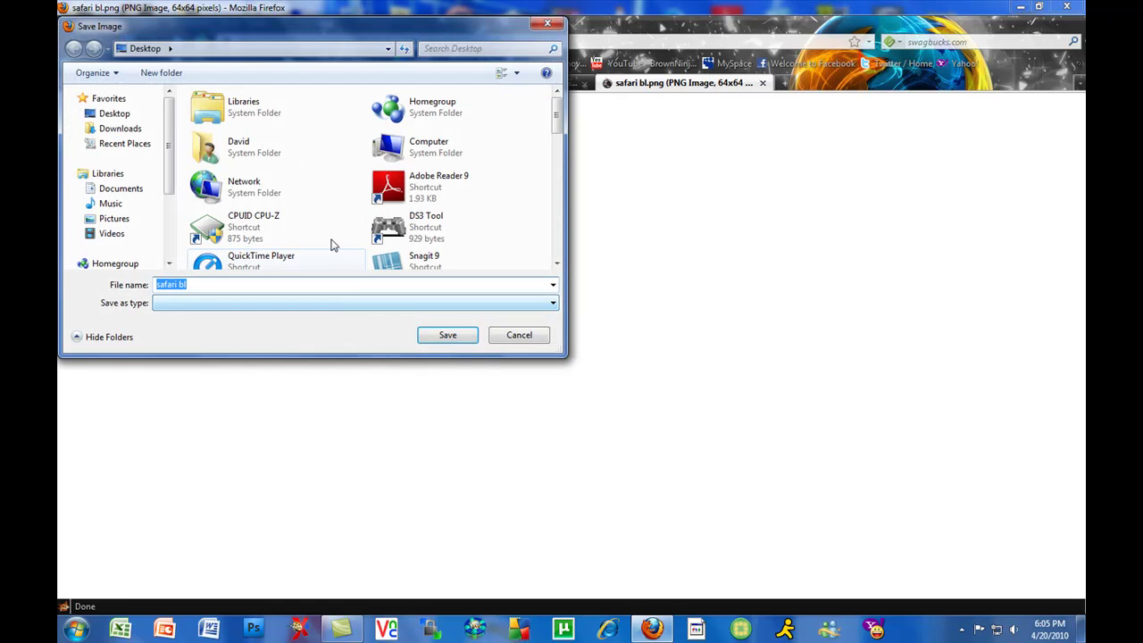
click(459, 343)
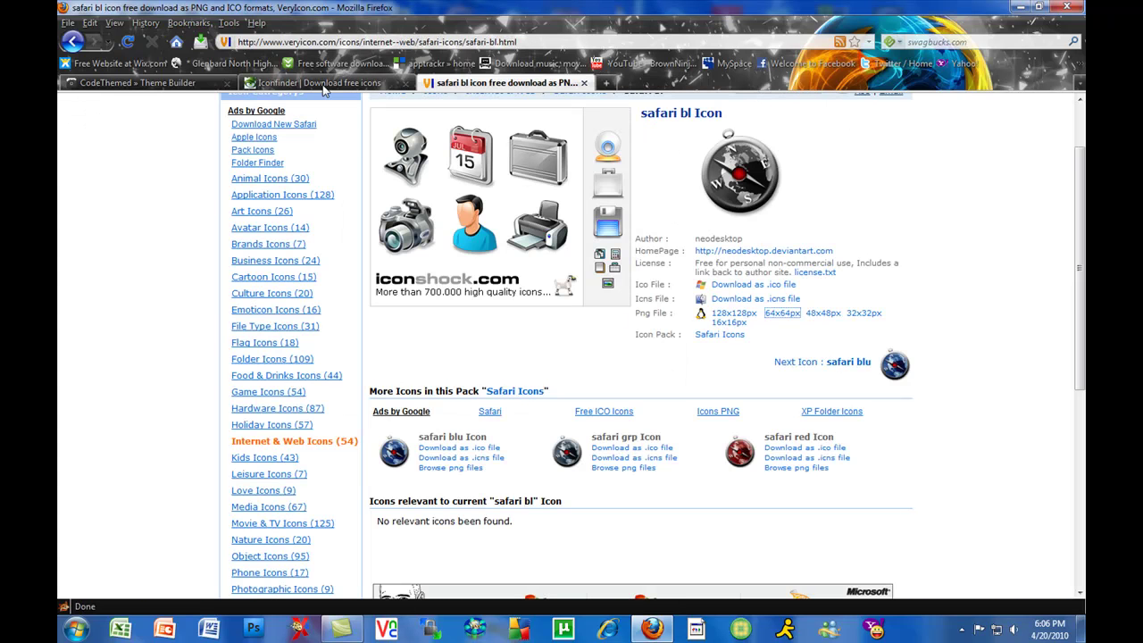
- Search Iconfinder for cydia icons, then for winterboard icons
click(325, 83)
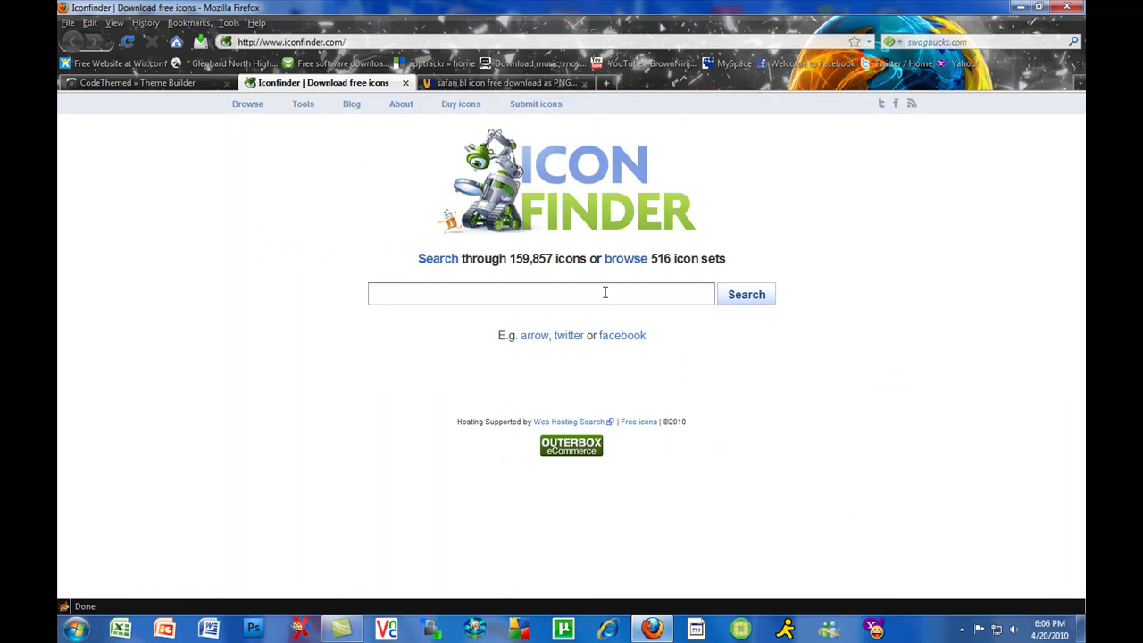
text(cydia)
key(Return)
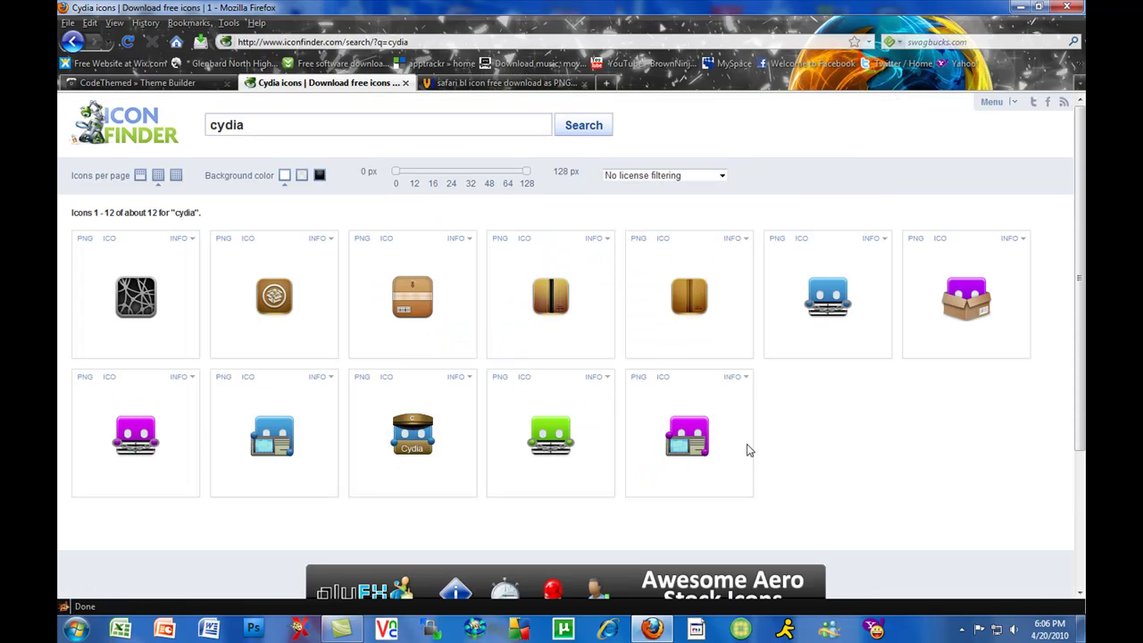
scroll(960, 491, down, 3)
scroll(943, 500, up, 3)
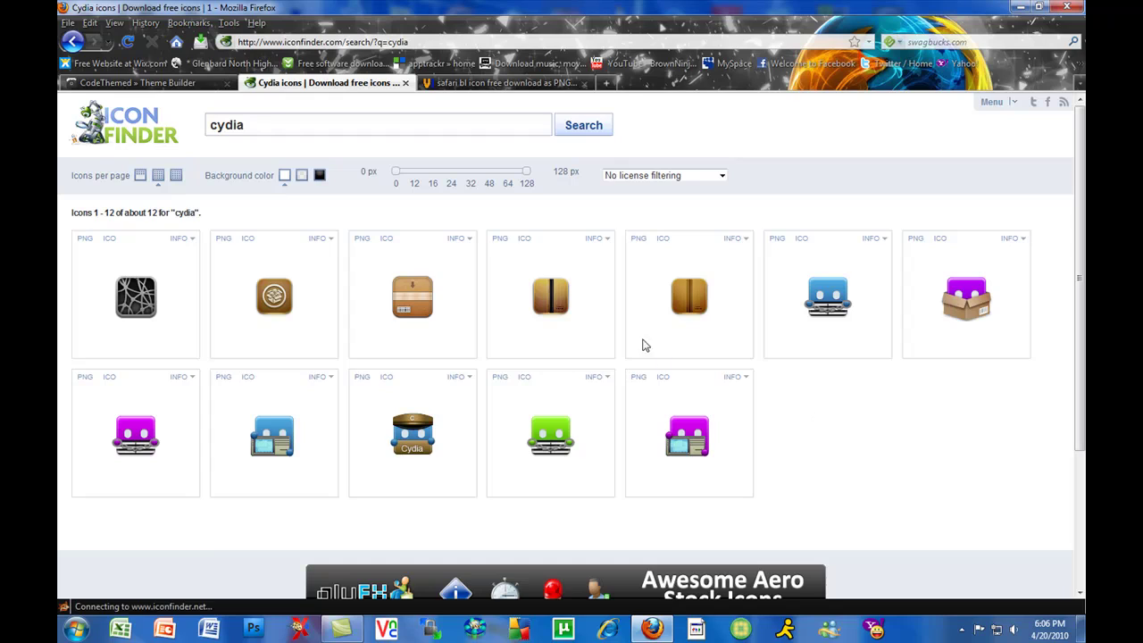
click(445, 126)
key(BackSpace)
key(BackSpace)
key(BackSpace)
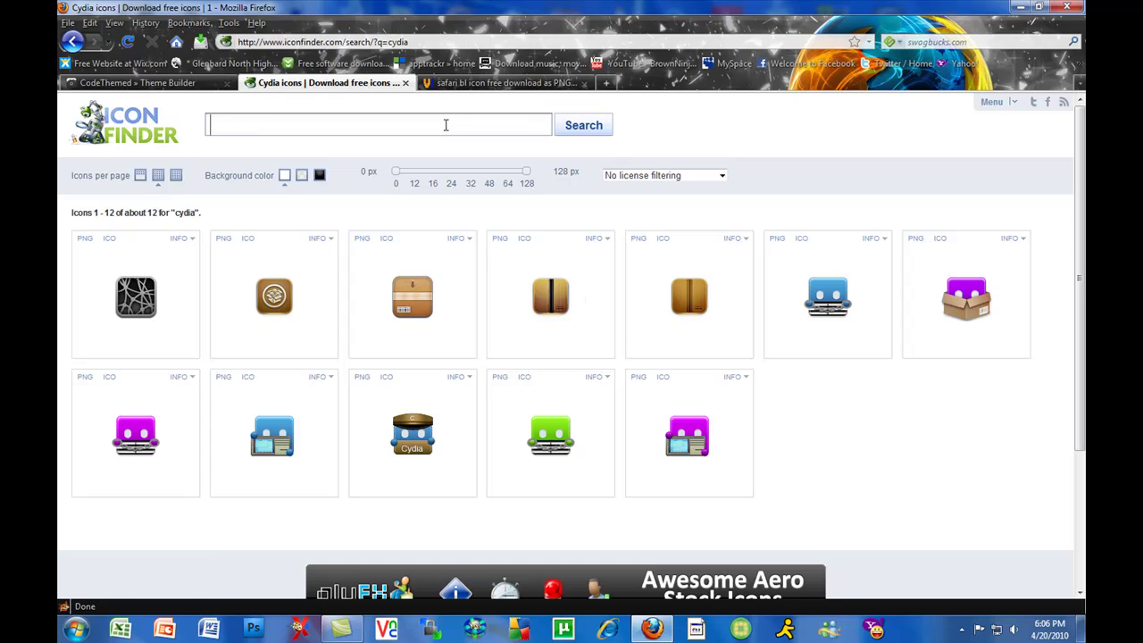
text(winter)
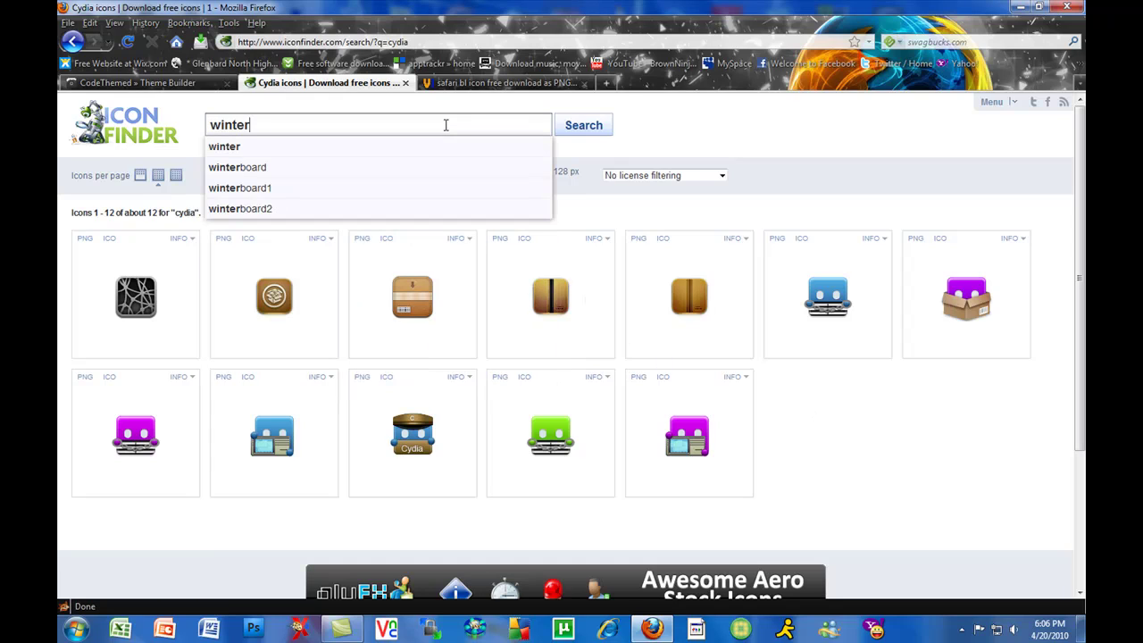
text(board)
key(Return)
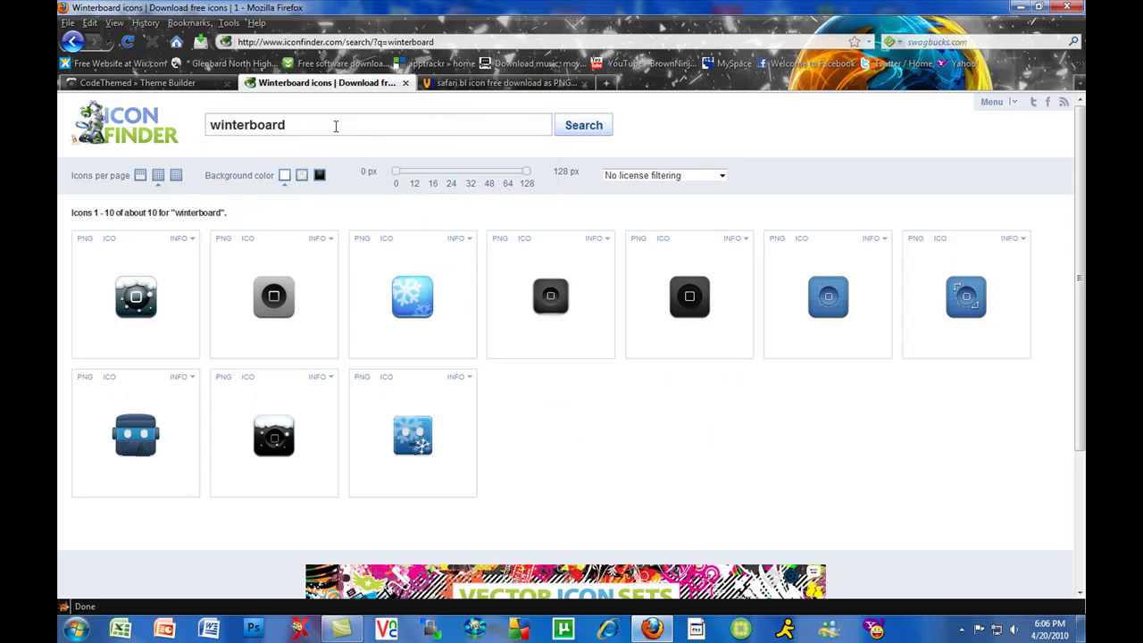
- Search for ipod icons and open the black Apple iPod icon on results page 2
drag(336, 126, 191, 122)
key(BackSpace)
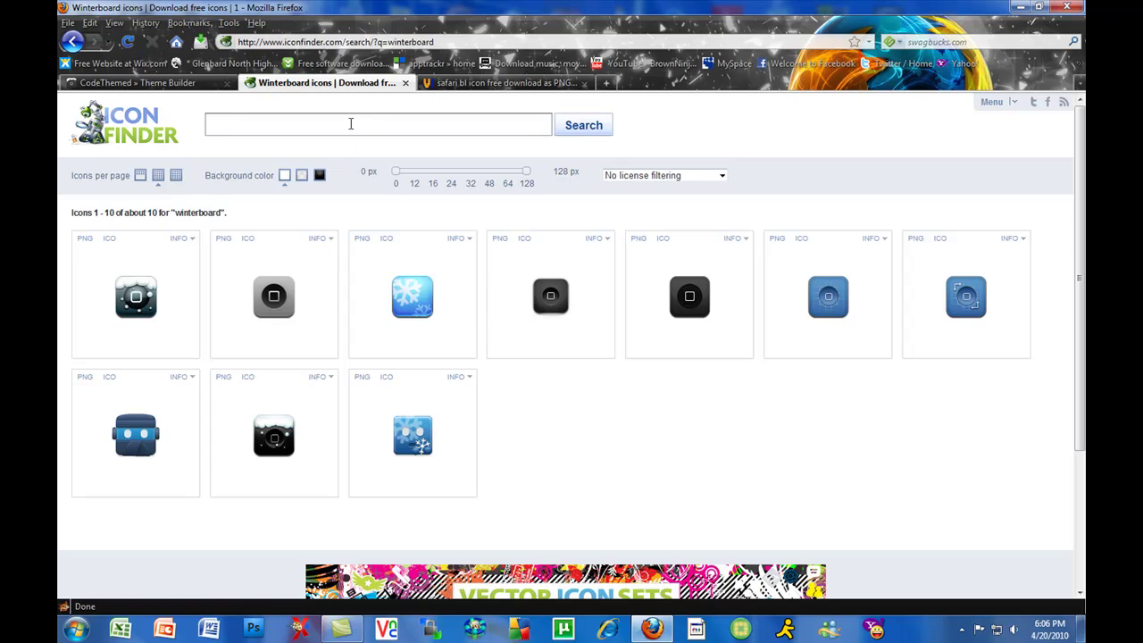
text(ipod)
key(Return)
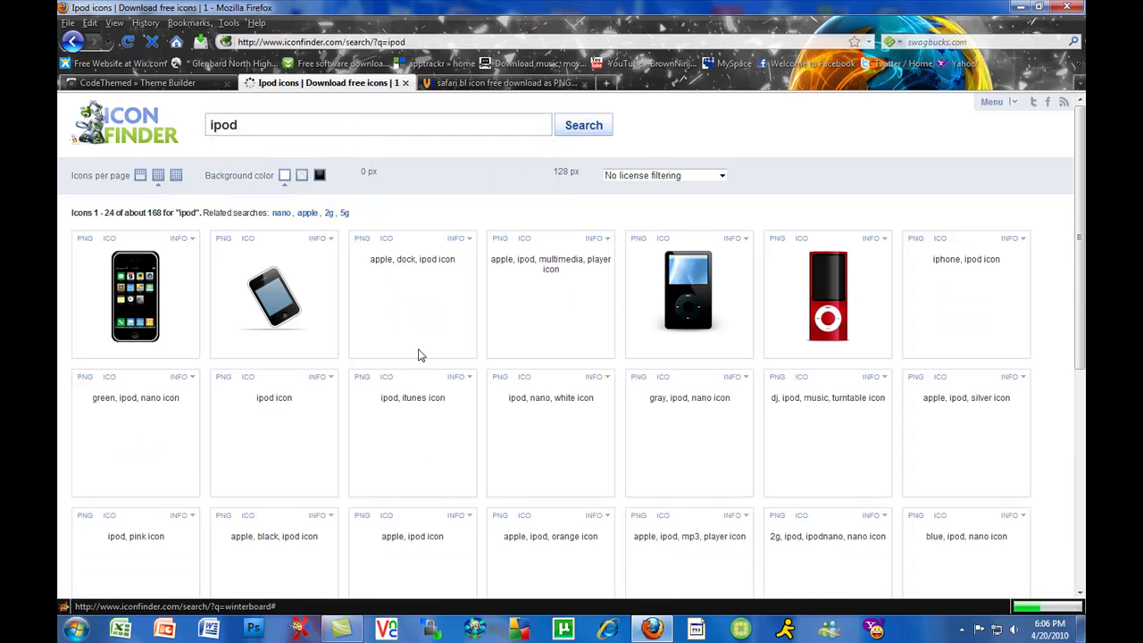
scroll(789, 504, down, 3)
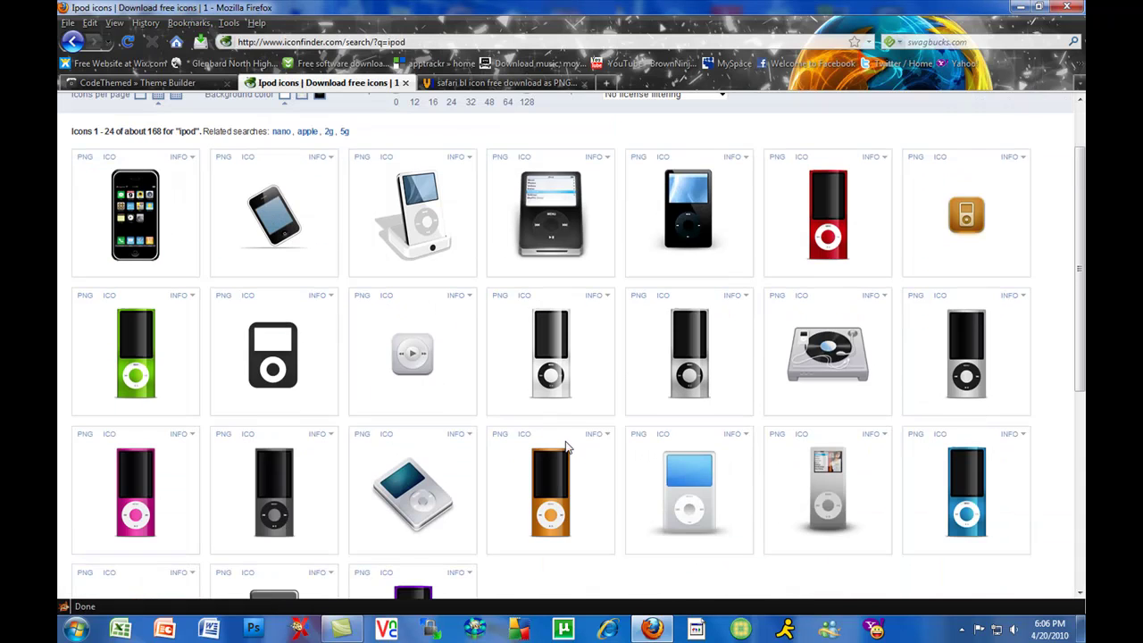
scroll(789, 504, down, 3)
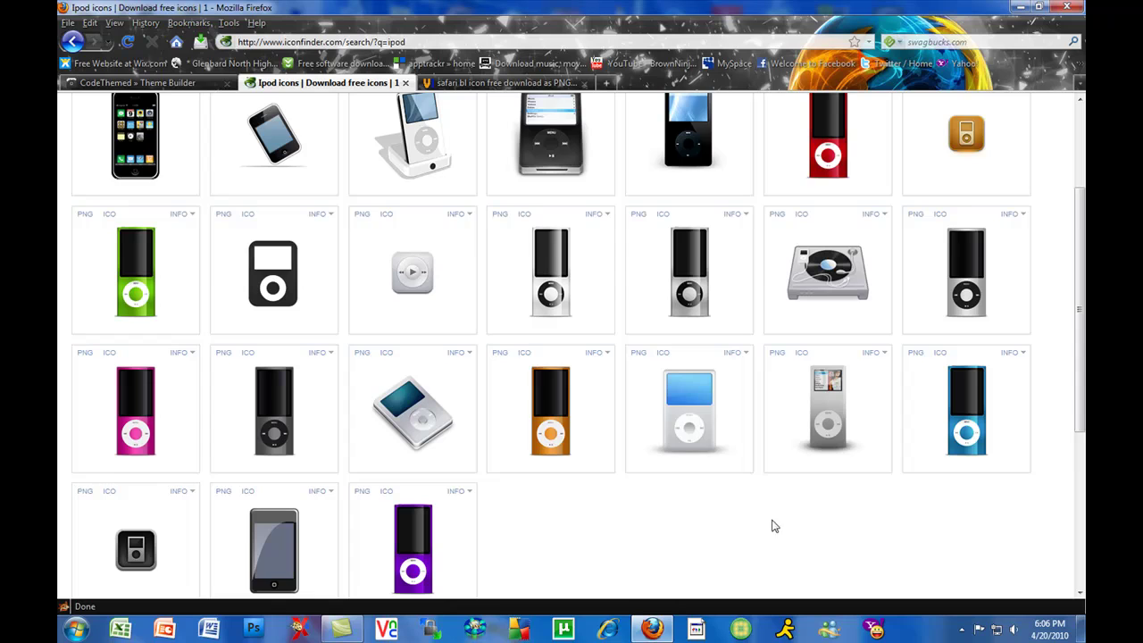
scroll(791, 534, down, 2)
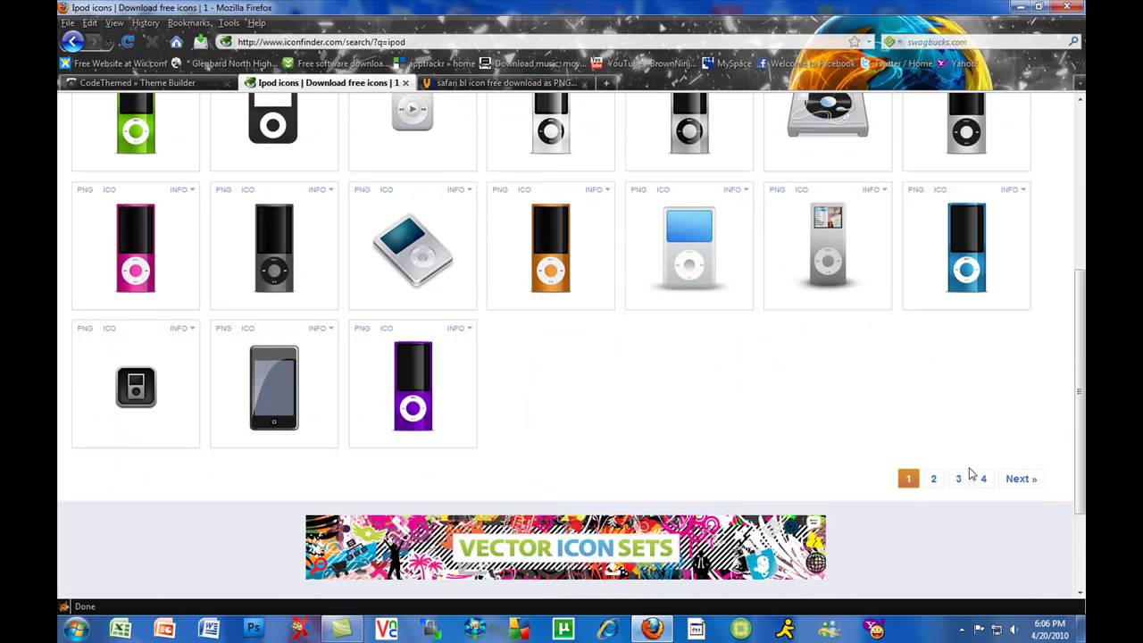
click(1035, 482)
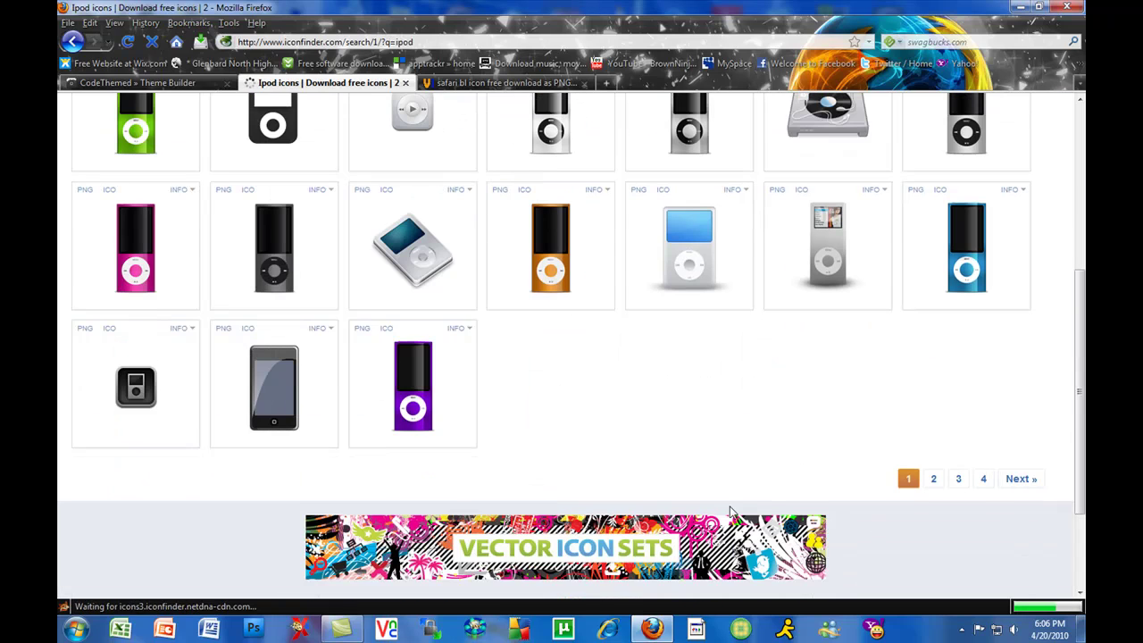
scroll(730, 512, down, 3)
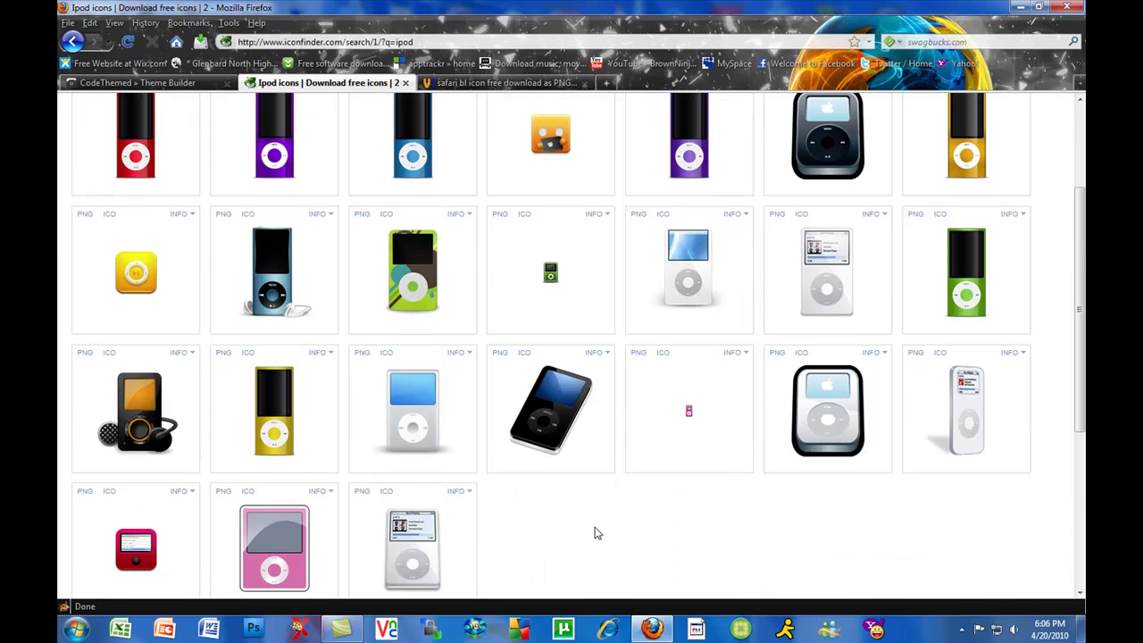
click(539, 411)
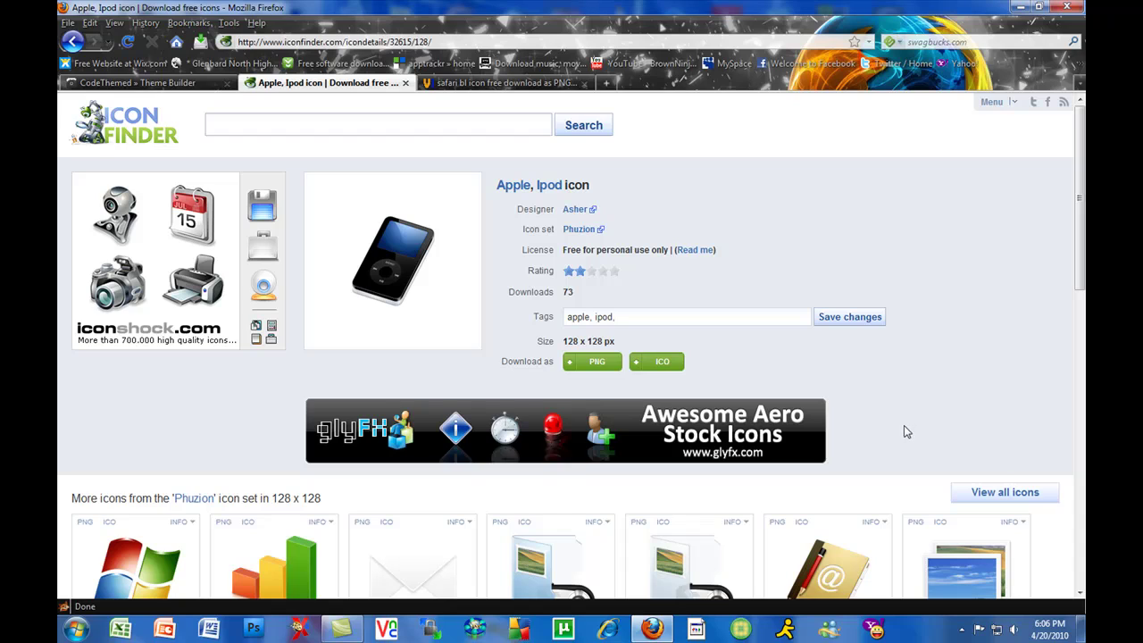
- Download the 128 x 128 Apple iPod icon as a PNG file
click(589, 363)
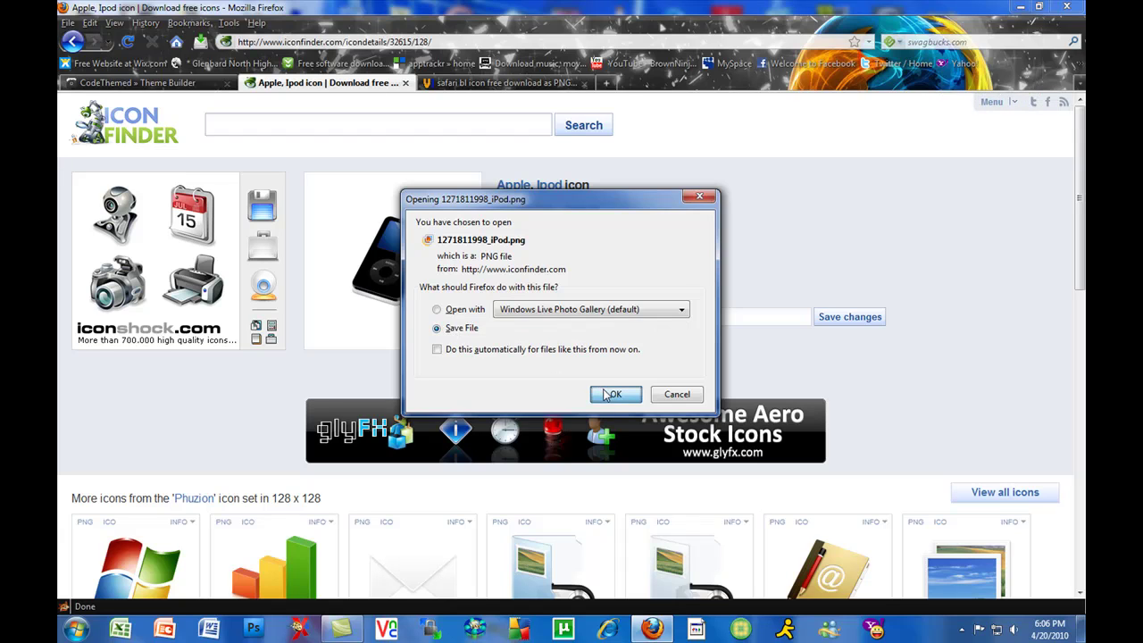
click(612, 394)
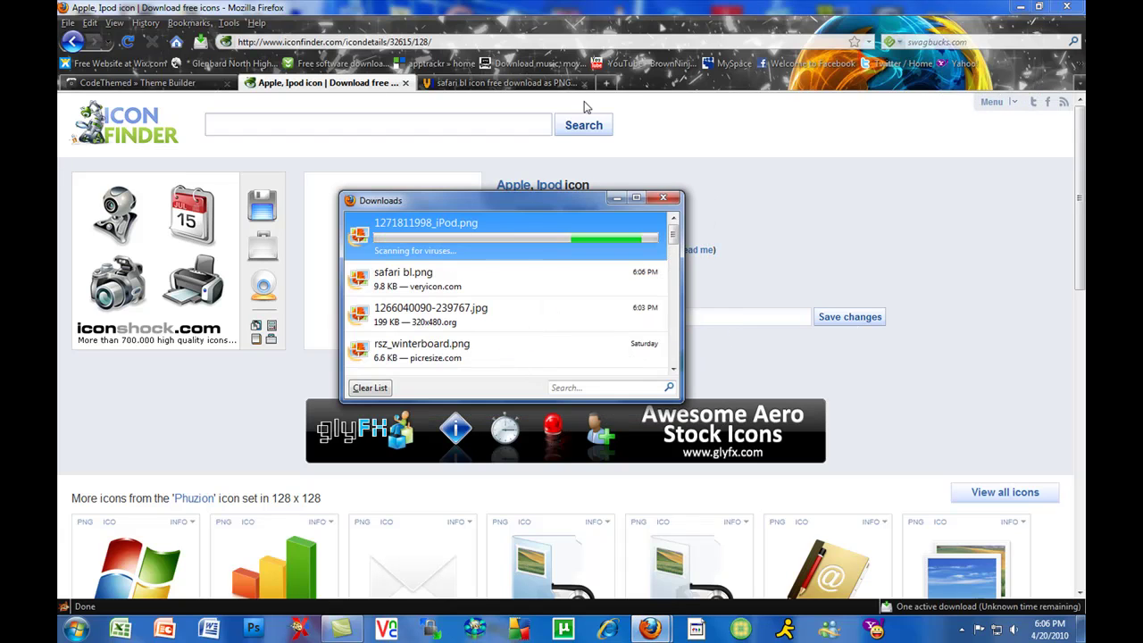
click(469, 84)
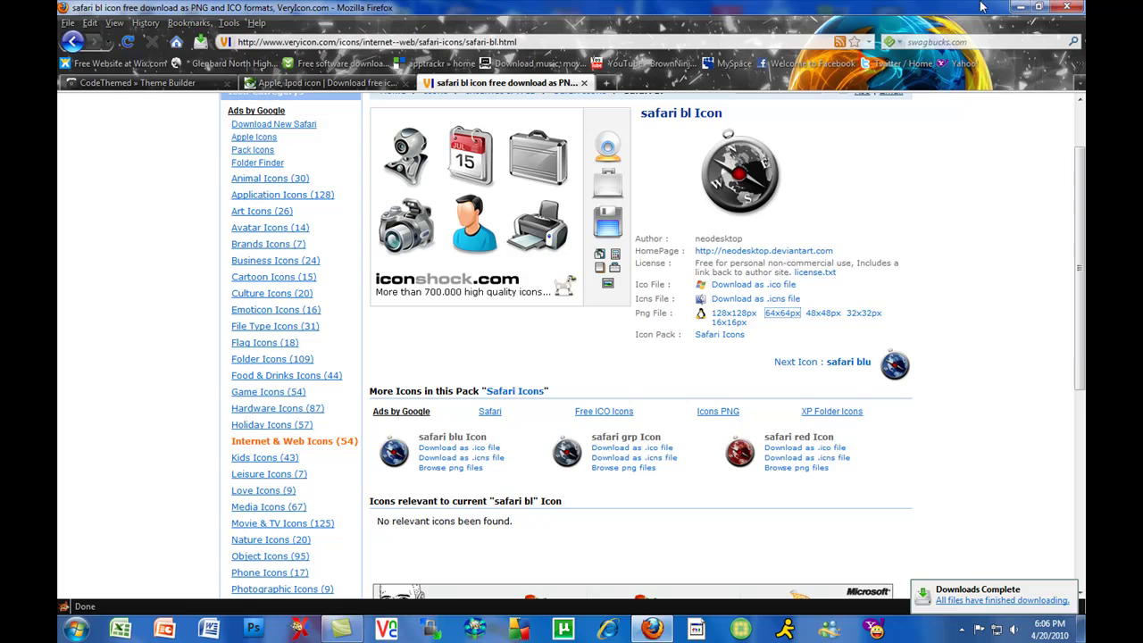
- Move the two downloaded images to mid-desktop and return to the Apple iPod icon page
click(1025, 7)
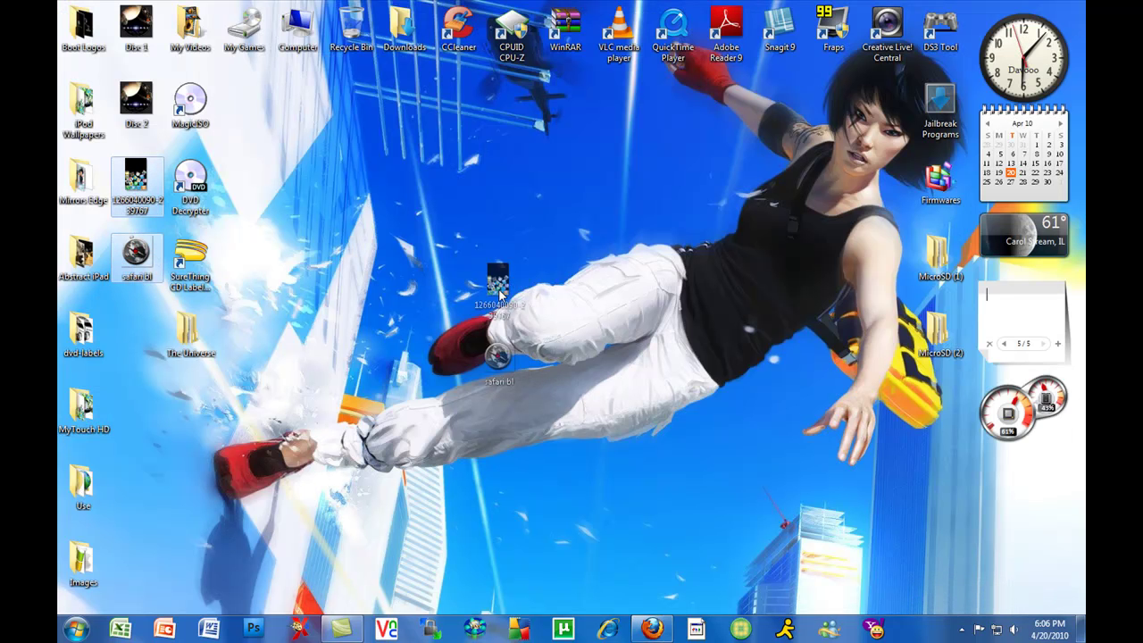
drag(136, 185, 511, 261)
click(676, 634)
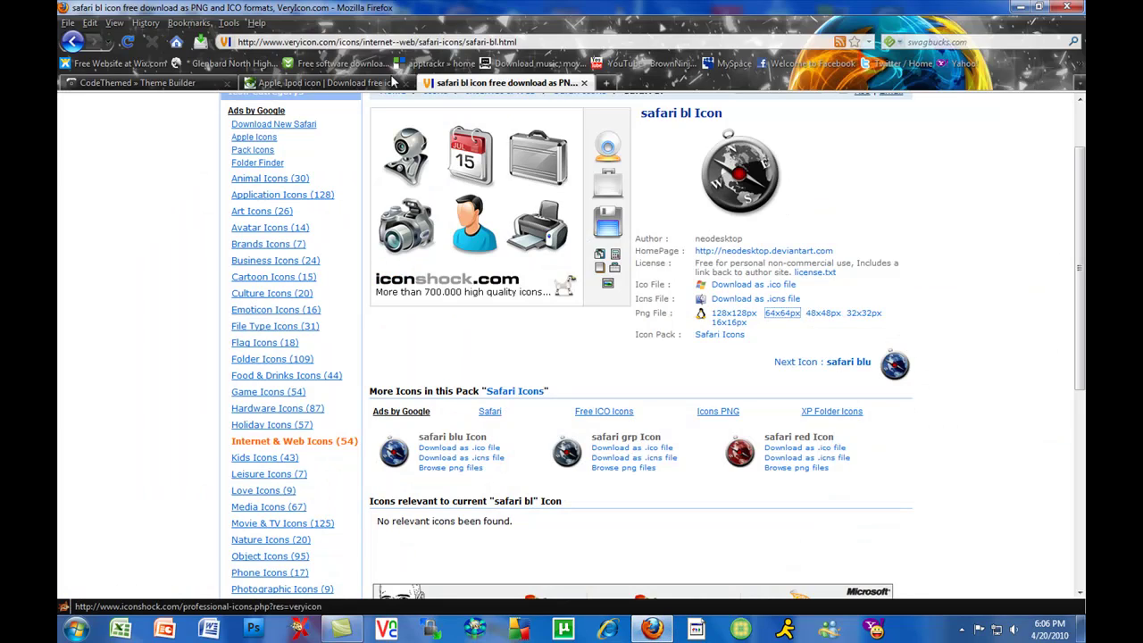
click(326, 82)
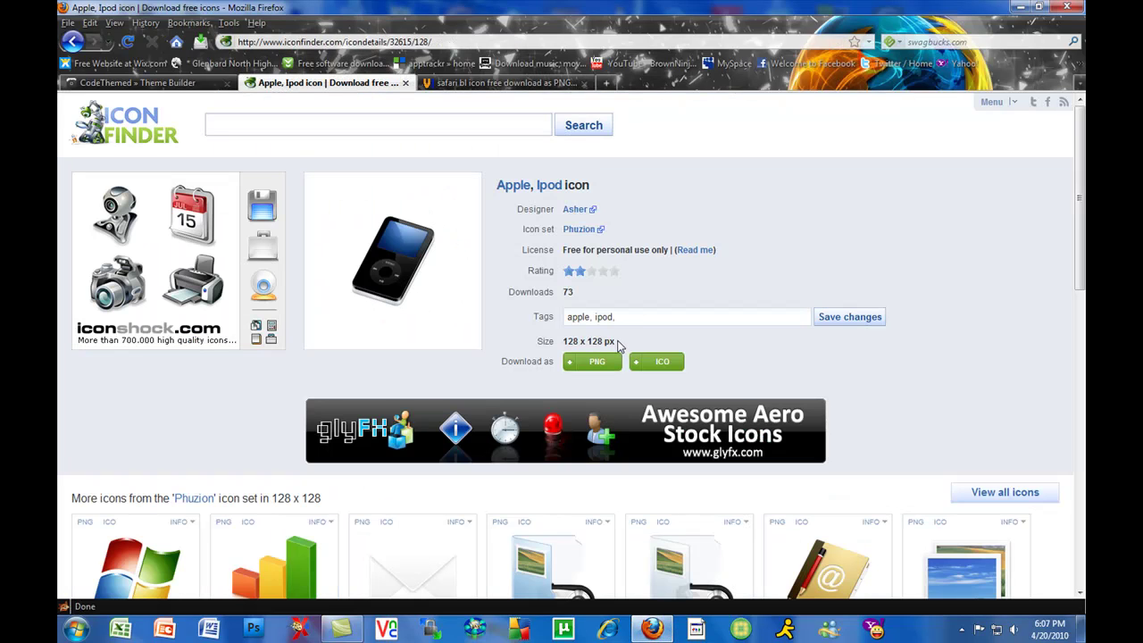
drag(618, 346, 566, 337)
click(661, 340)
- Open PicResize from the bookmarks in a new tab and upload safari bl from the Desktop
click(607, 82)
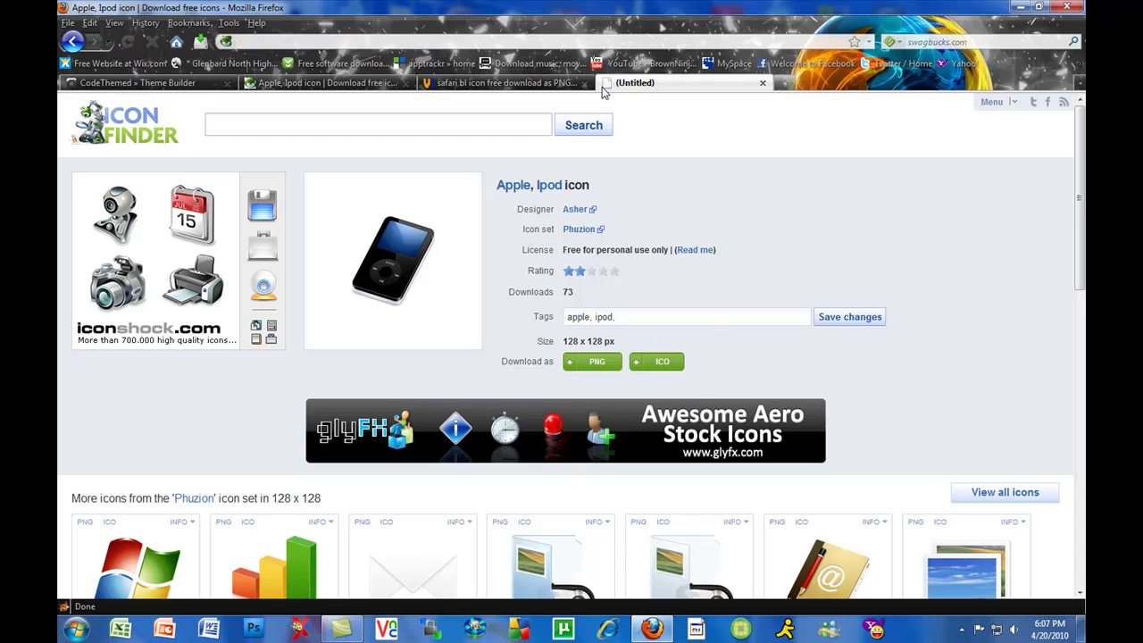
click(1075, 63)
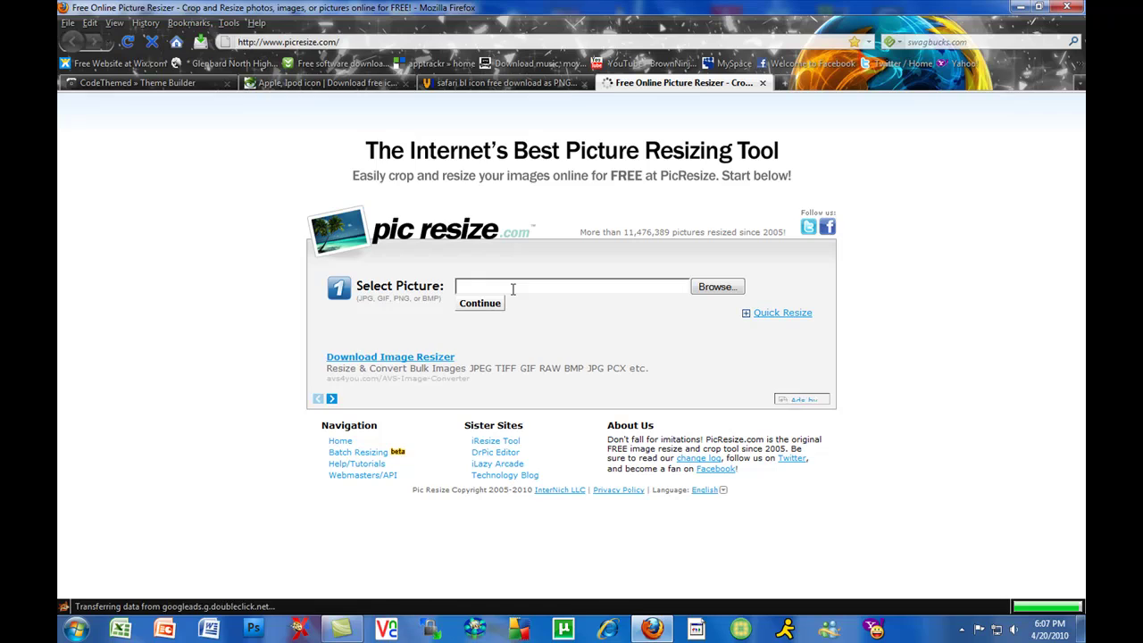
click(578, 287)
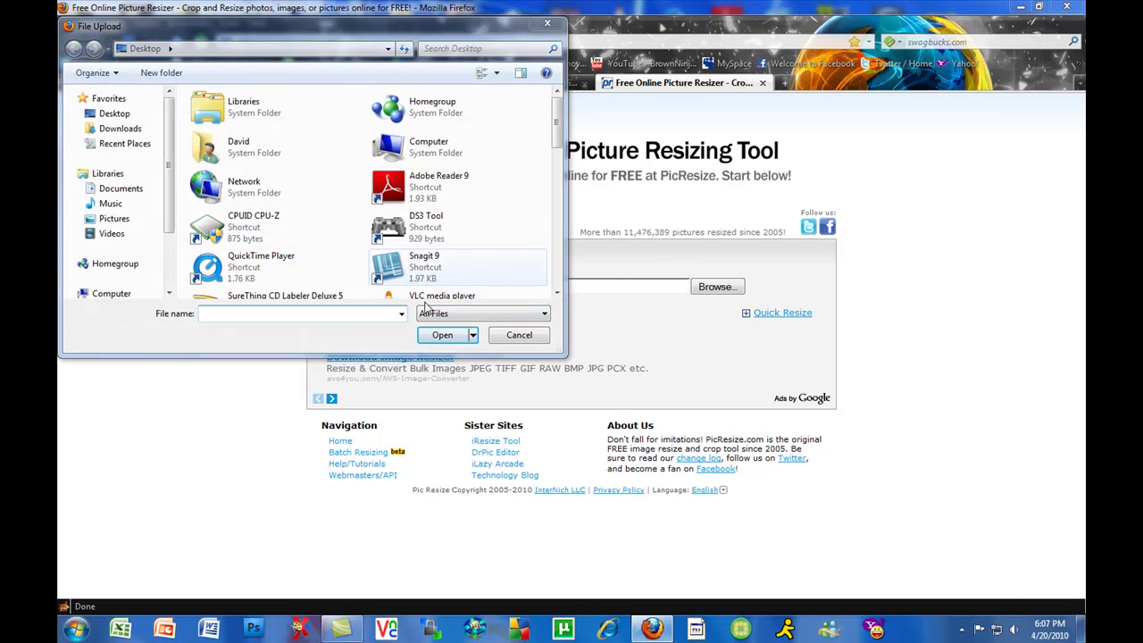
drag(560, 136, 561, 268)
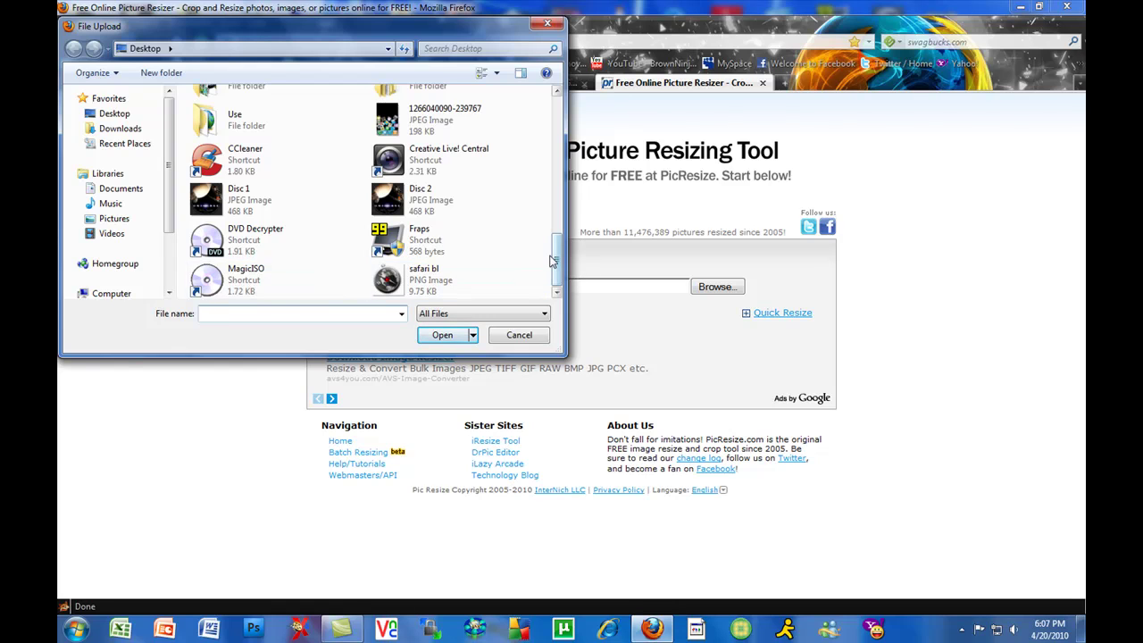
mouse_move(556, 254)
mouse_down()
mouse_move(559, 110)
mouse_move(561, 260)
mouse_up()
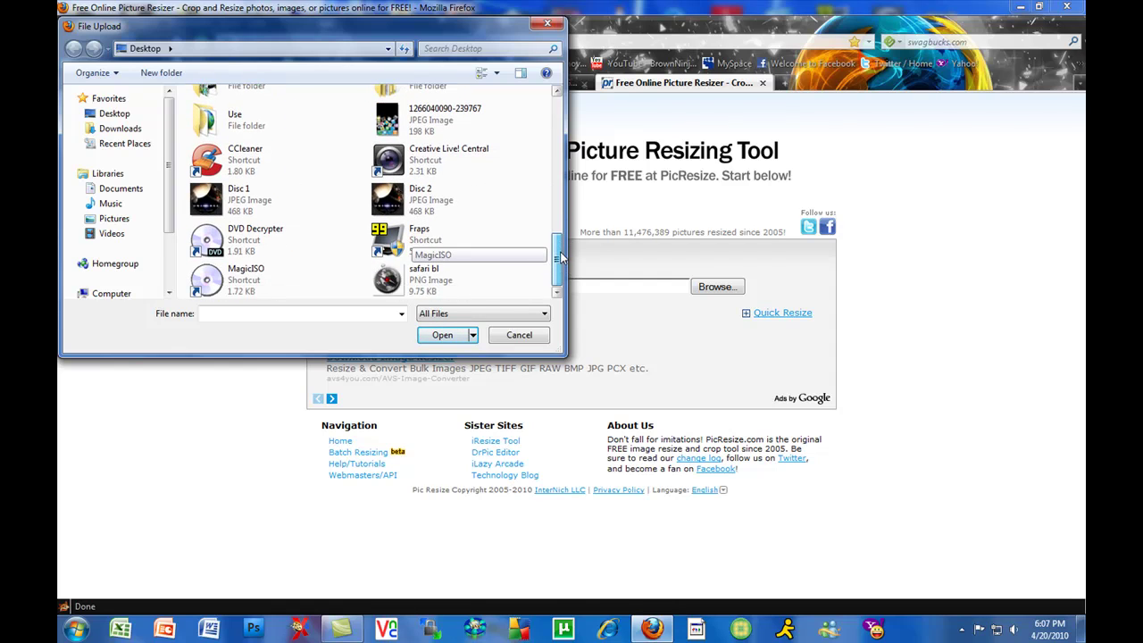
mouse_move(560, 258)
mouse_down()
mouse_move(554, 141)
mouse_move(562, 261)
mouse_up()
click(433, 279)
click(451, 335)
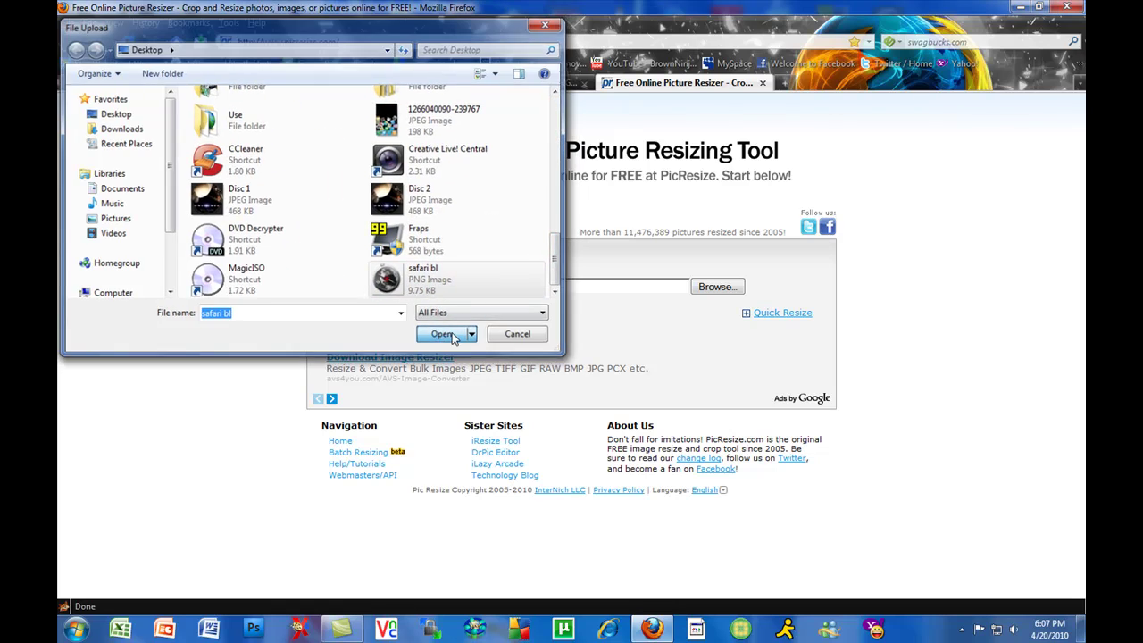
click(480, 304)
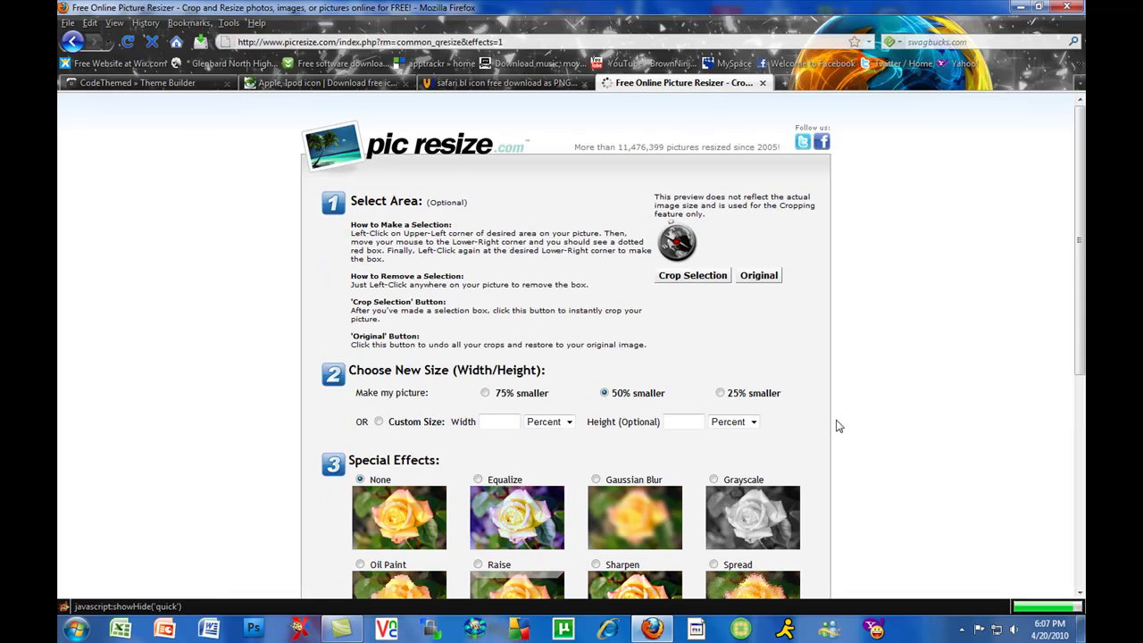
- Set a custom size for the icon, measuring width and height in pixels
scroll(414, 335, down, 3)
text(59)
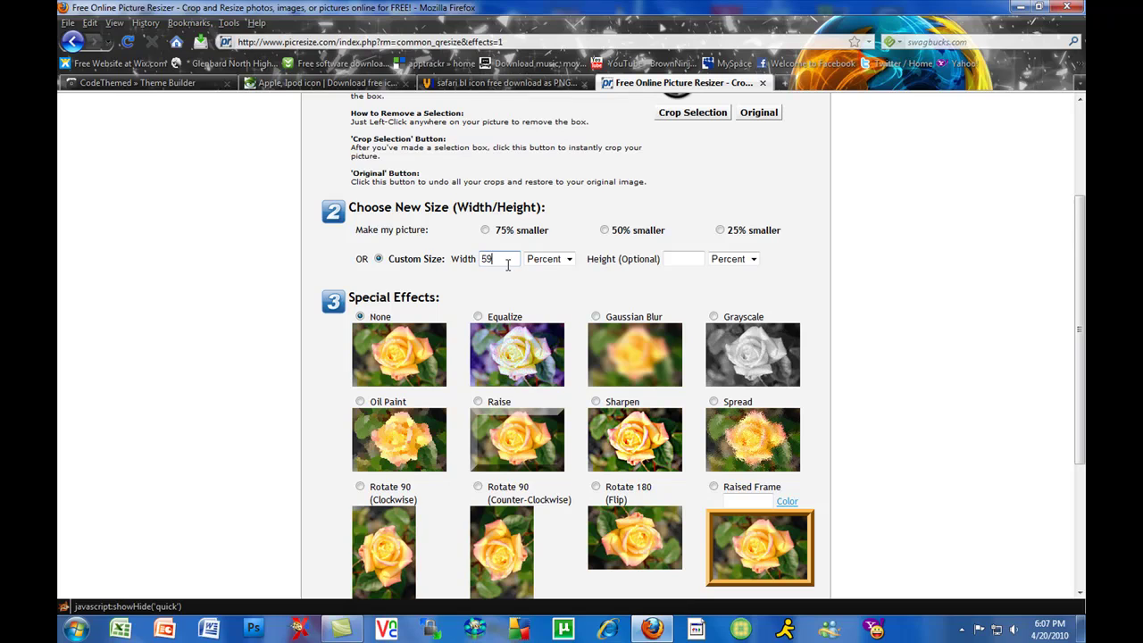
click(678, 256)
text(64)
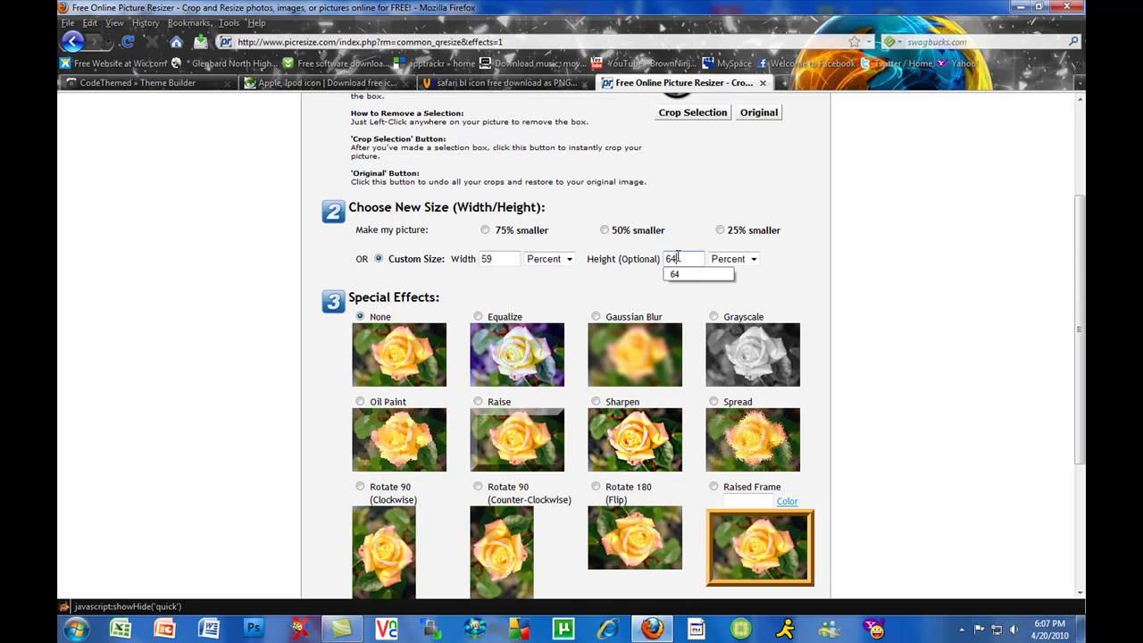
click(568, 259)
click(553, 284)
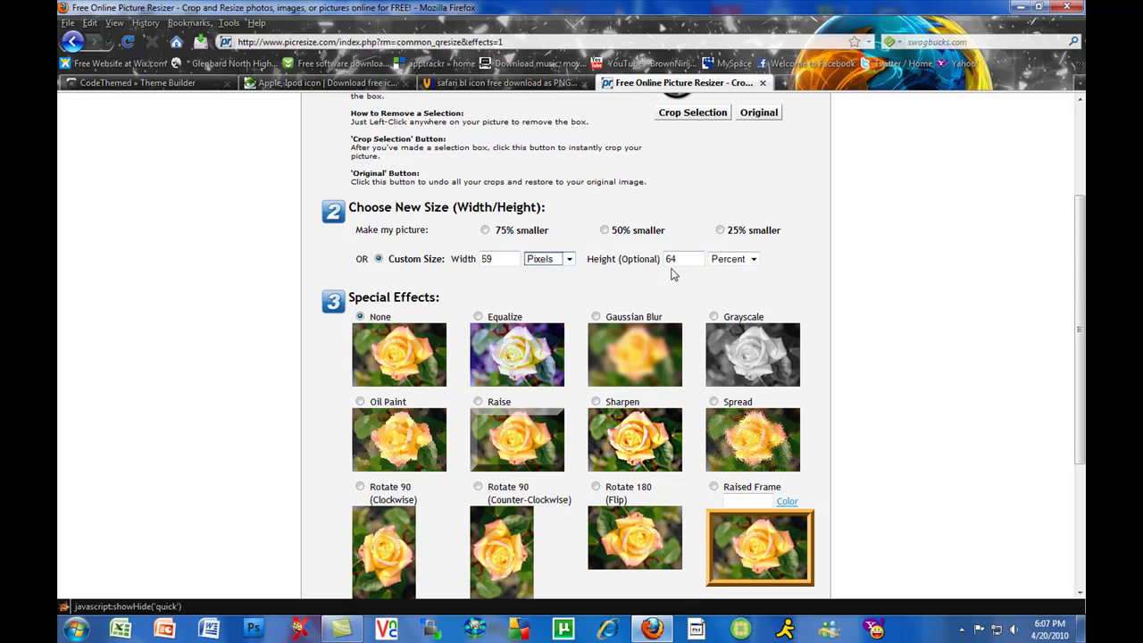
click(742, 261)
click(726, 278)
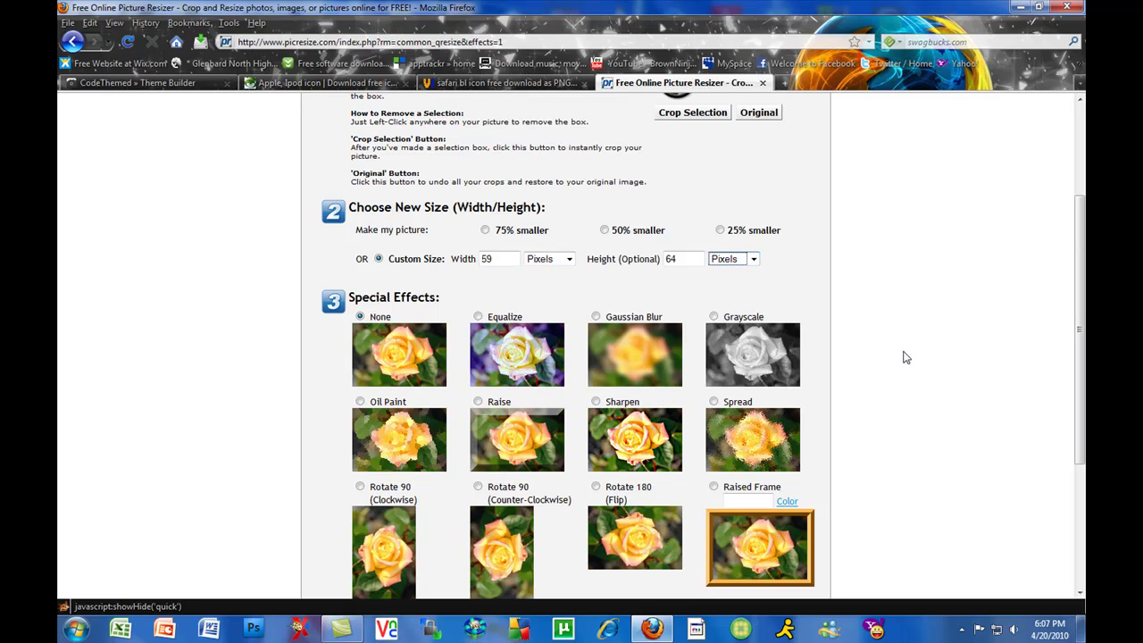
- Choose PNG as the output format and run Resize Pic!
scroll(900, 431, down, 2)
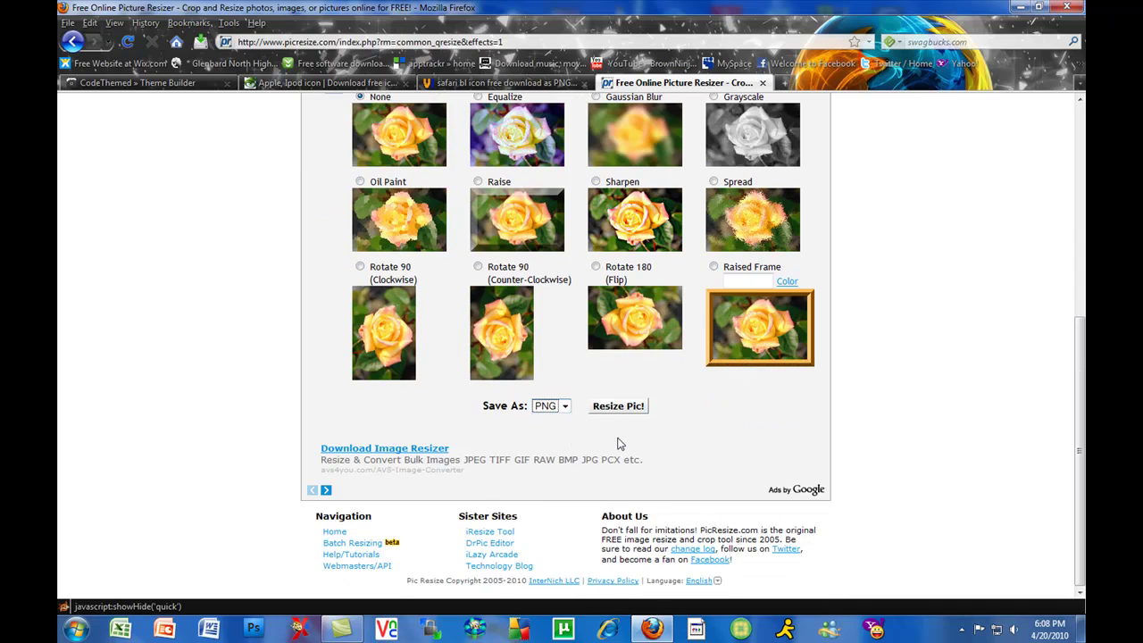
click(567, 407)
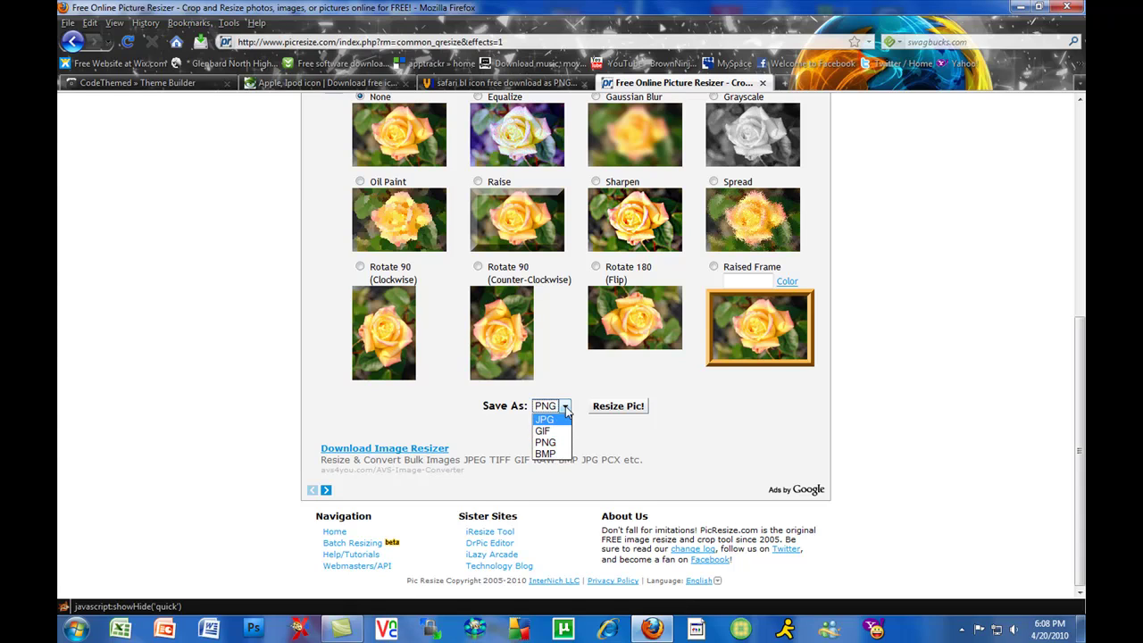
click(600, 430)
click(597, 409)
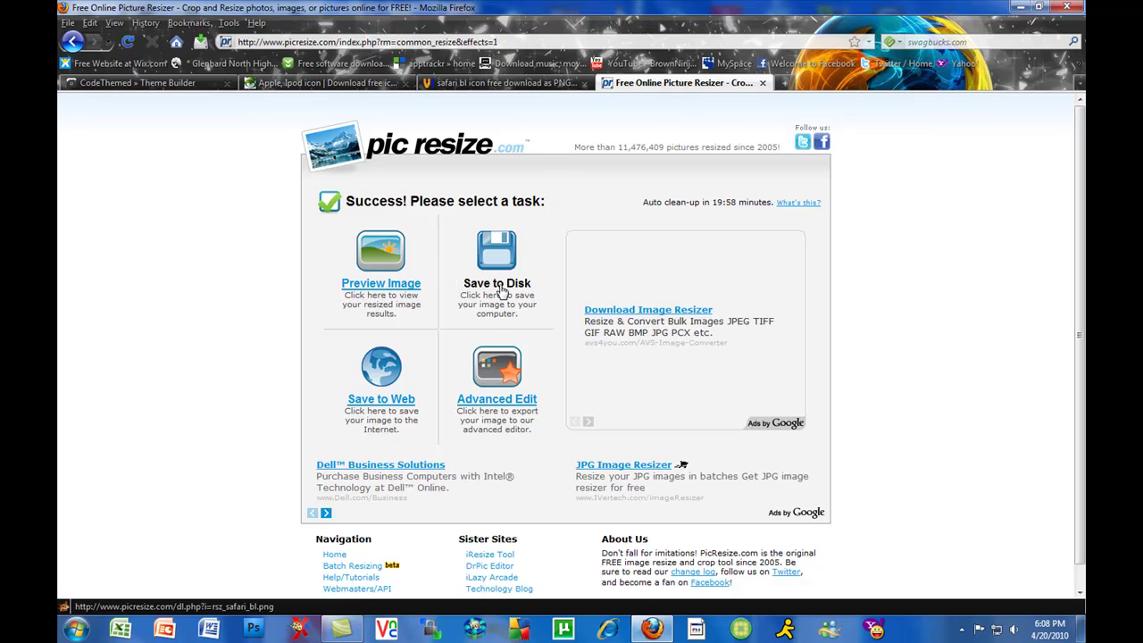
- Save the resized rsz_safari_bl PNG to disk
click(496, 283)
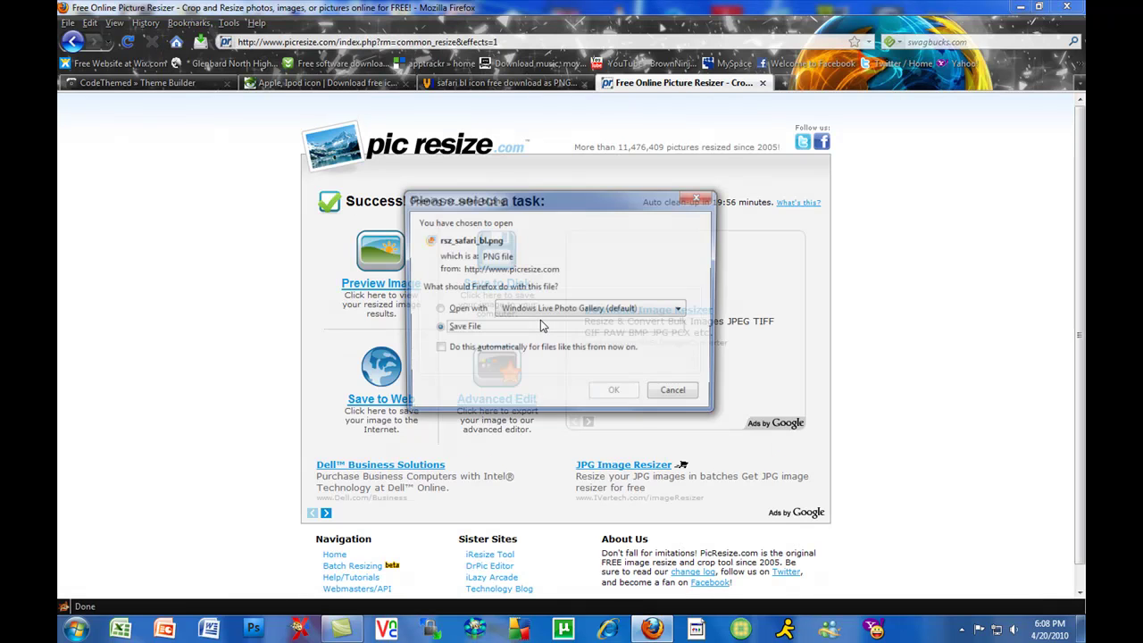
click(615, 393)
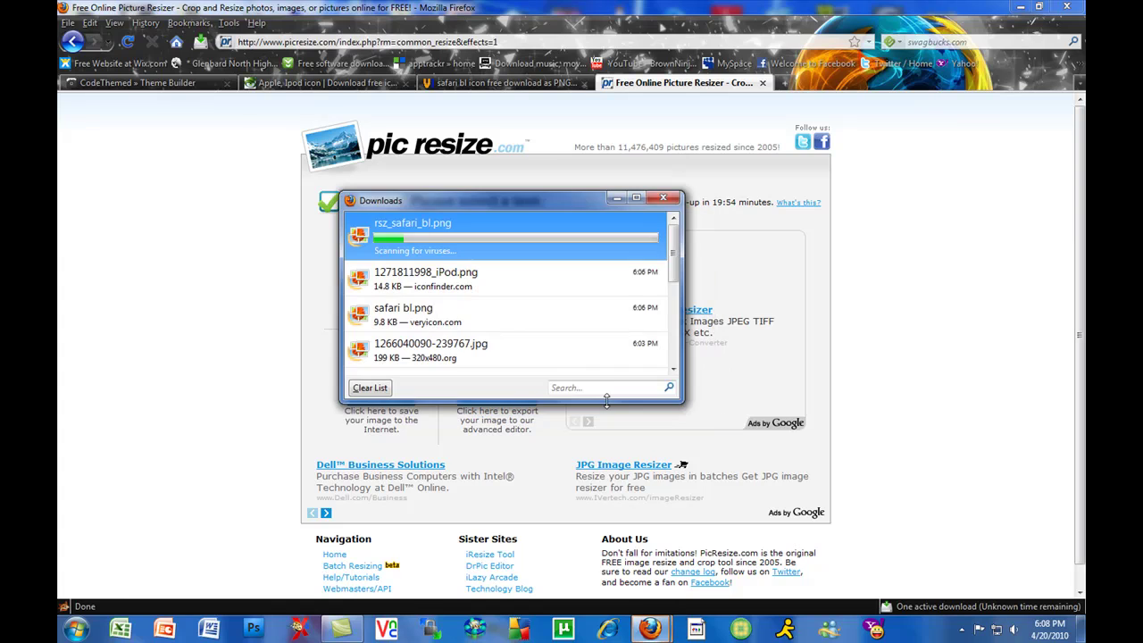
click(1021, 6)
- Move the iPod image and resized Safari icon from Downloads onto the desktop
double_click(404, 27)
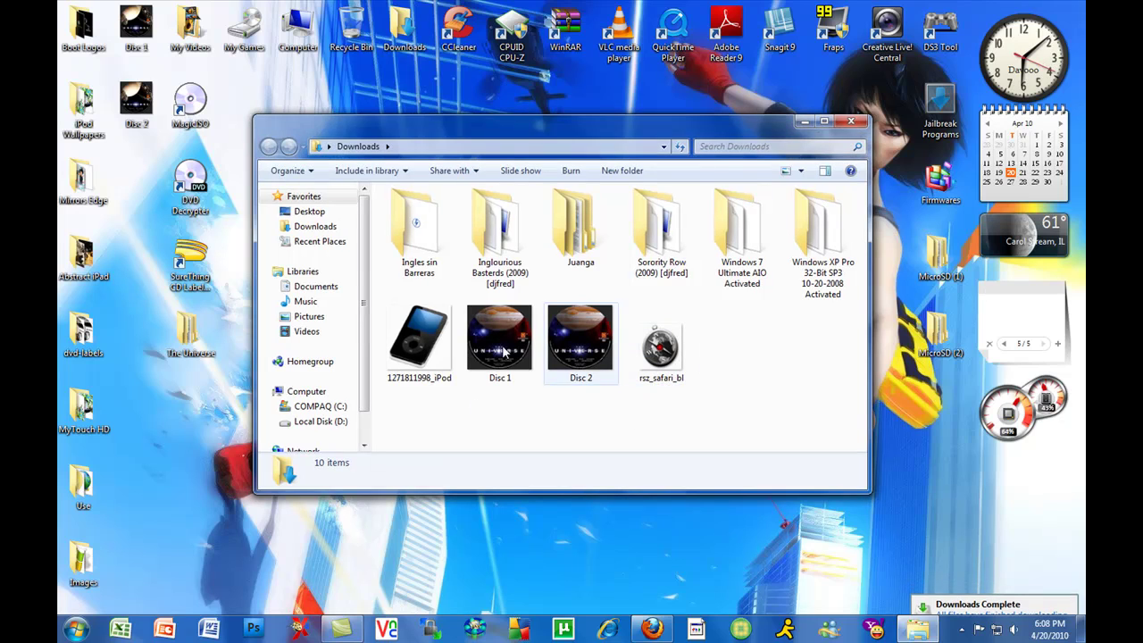
mouse_move(421, 361)
mouse_down()
mouse_move(438, 331)
mouse_move(451, 500)
mouse_up()
drag(580, 346, 615, 516)
click(851, 121)
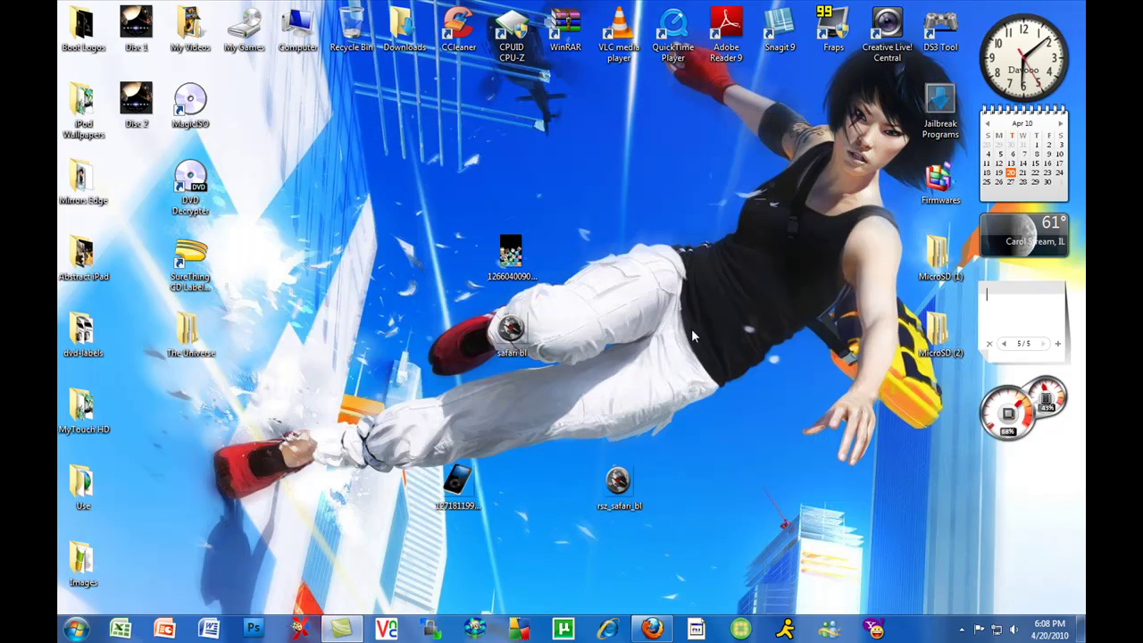
click(653, 628)
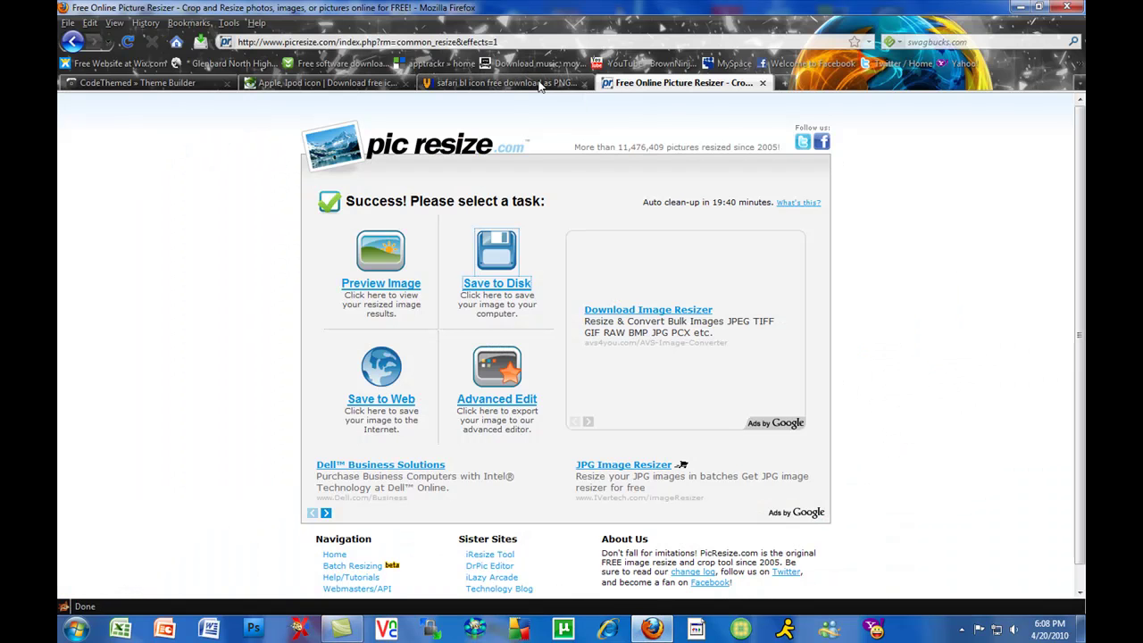
click(504, 82)
- Upload the safari bl image as a custom icon under Use your own icons
click(369, 85)
click(143, 82)
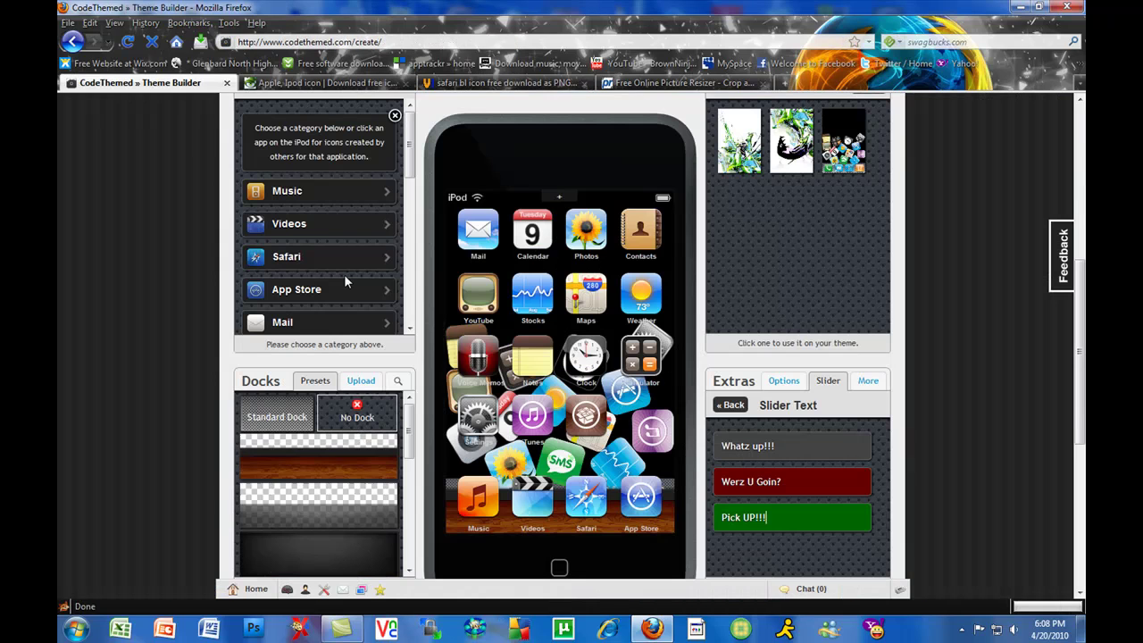
scroll(400, 382, up, 3)
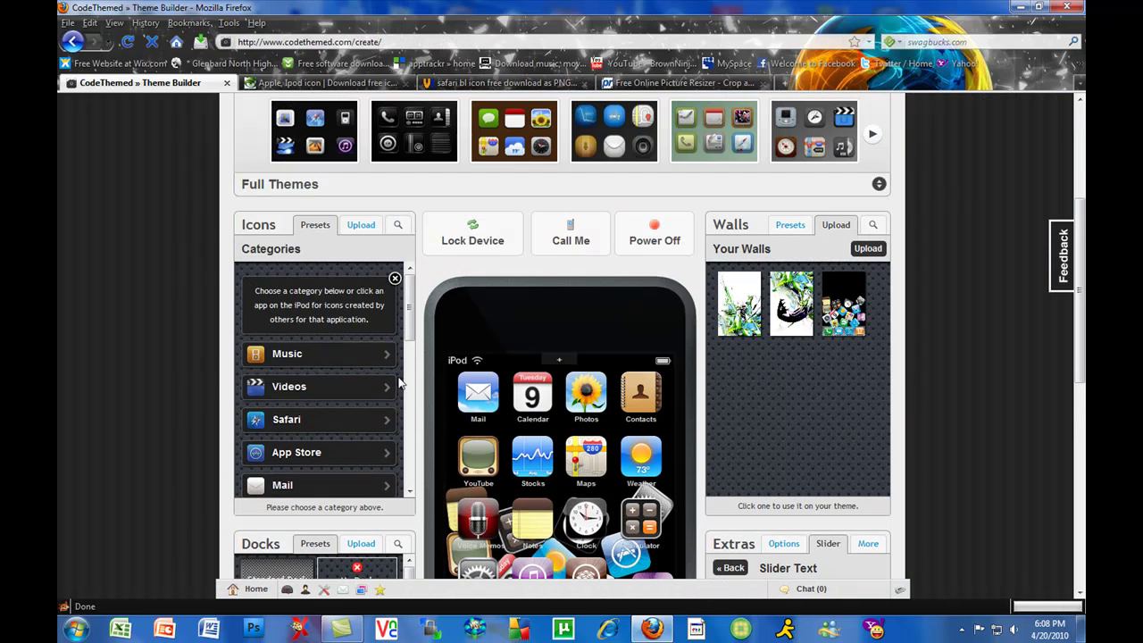
click(363, 225)
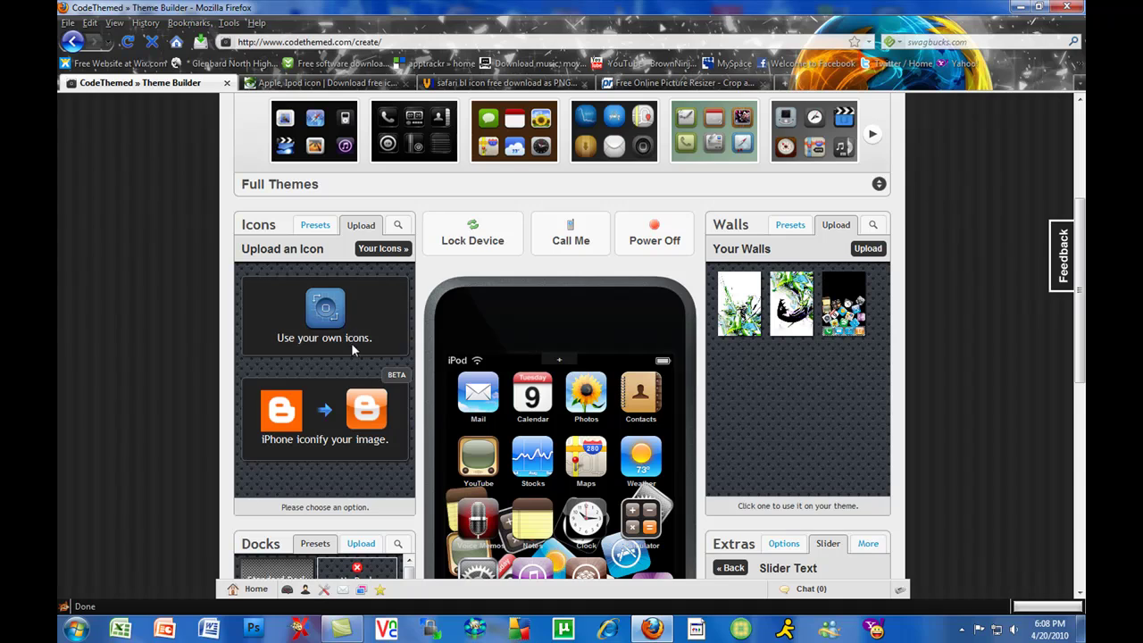
click(307, 306)
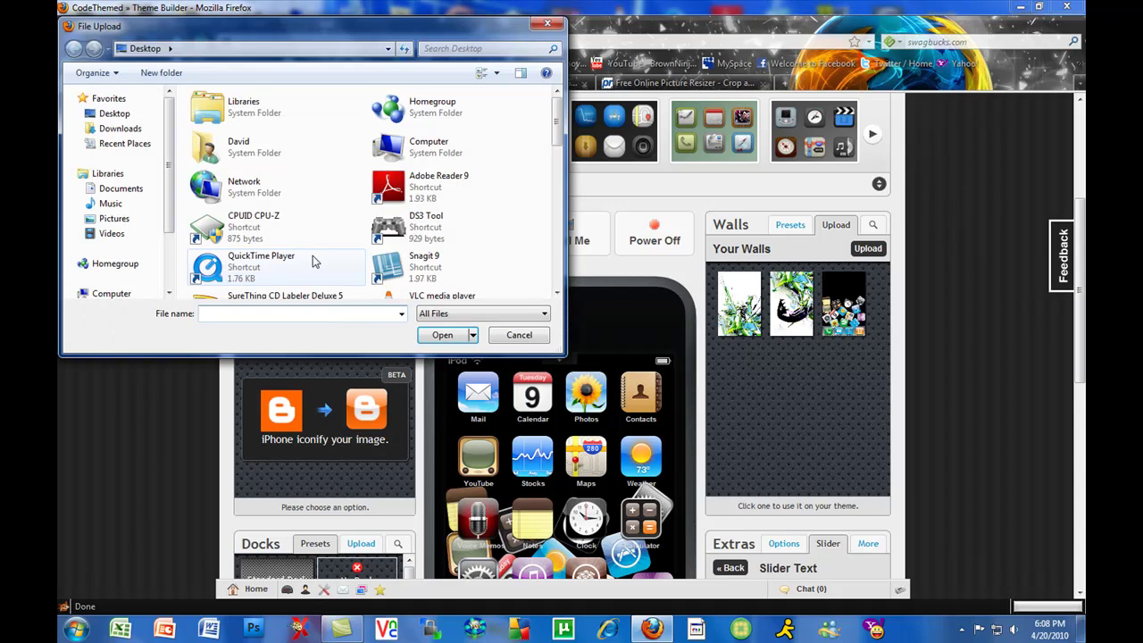
drag(557, 125, 558, 288)
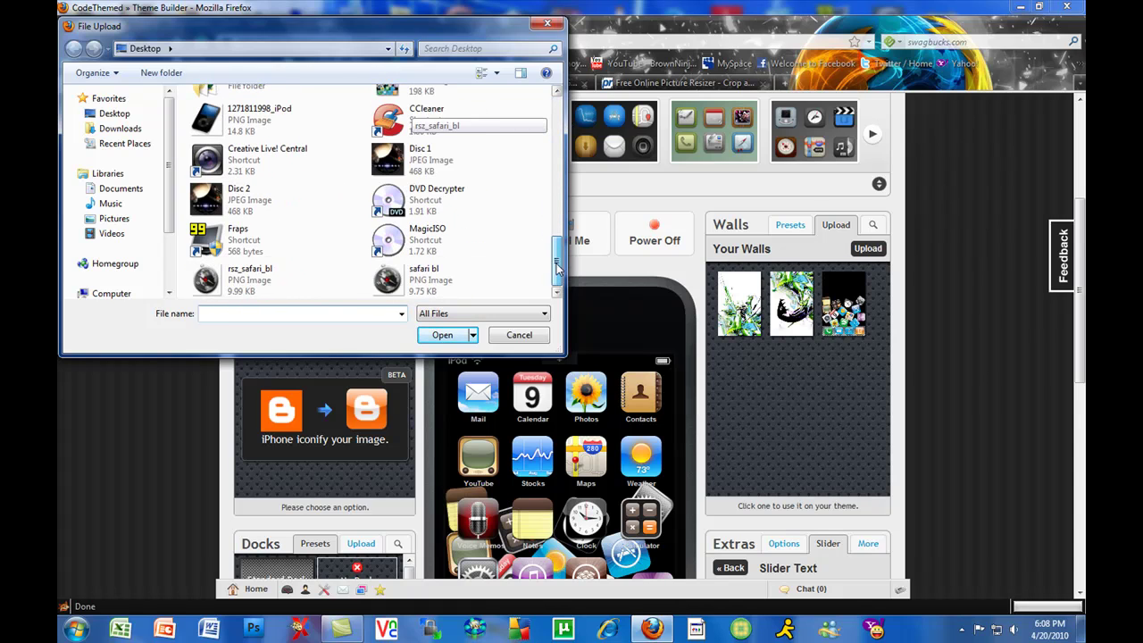
click(408, 284)
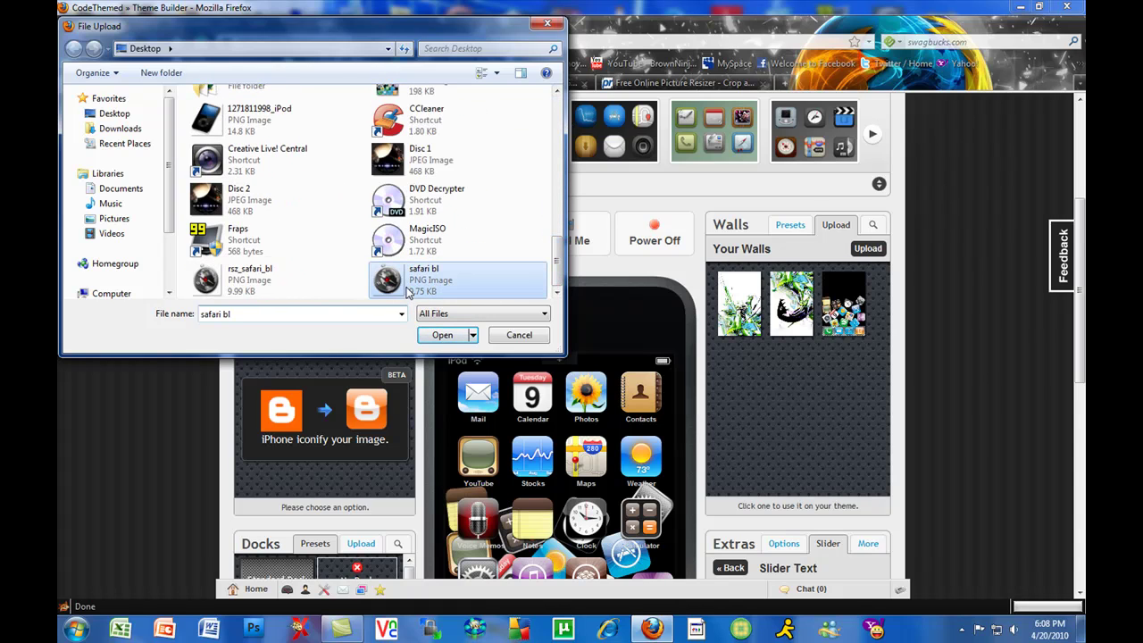
click(445, 337)
click(299, 332)
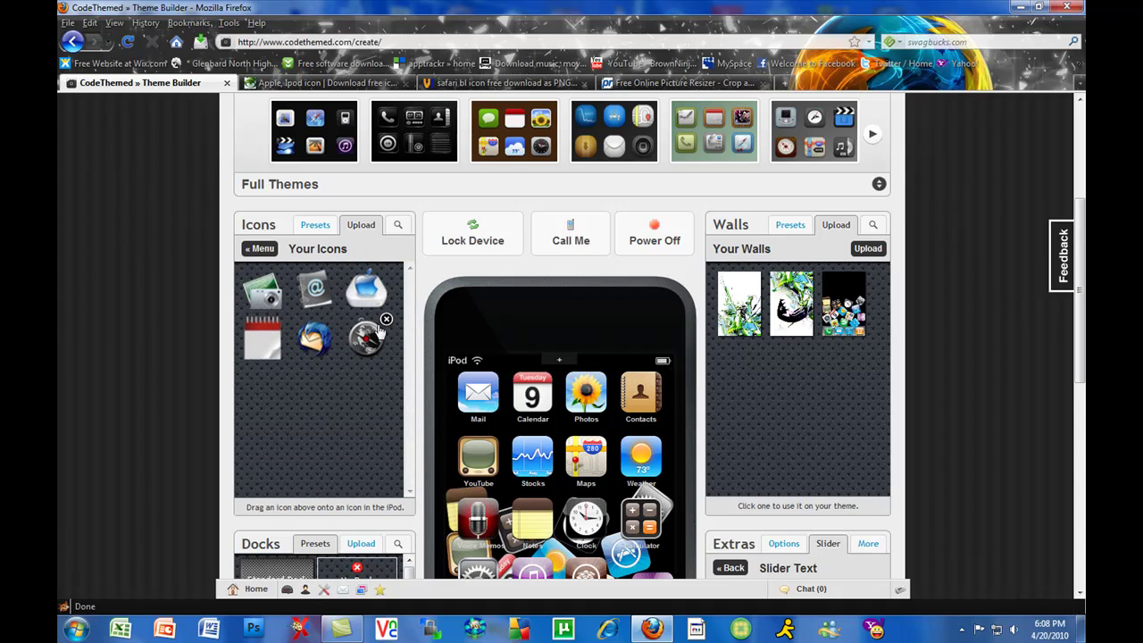
scroll(376, 341, down, 2)
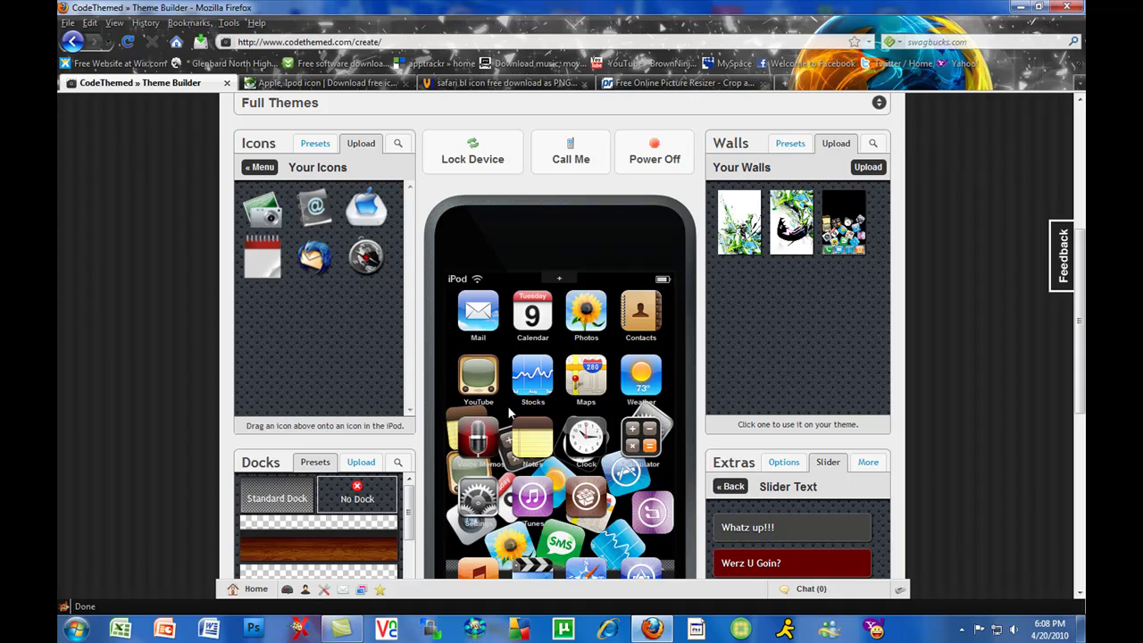
- Put the uploaded dark safari bl compass icon in place of the dock's Safari icon
scroll(375, 378, down, 2)
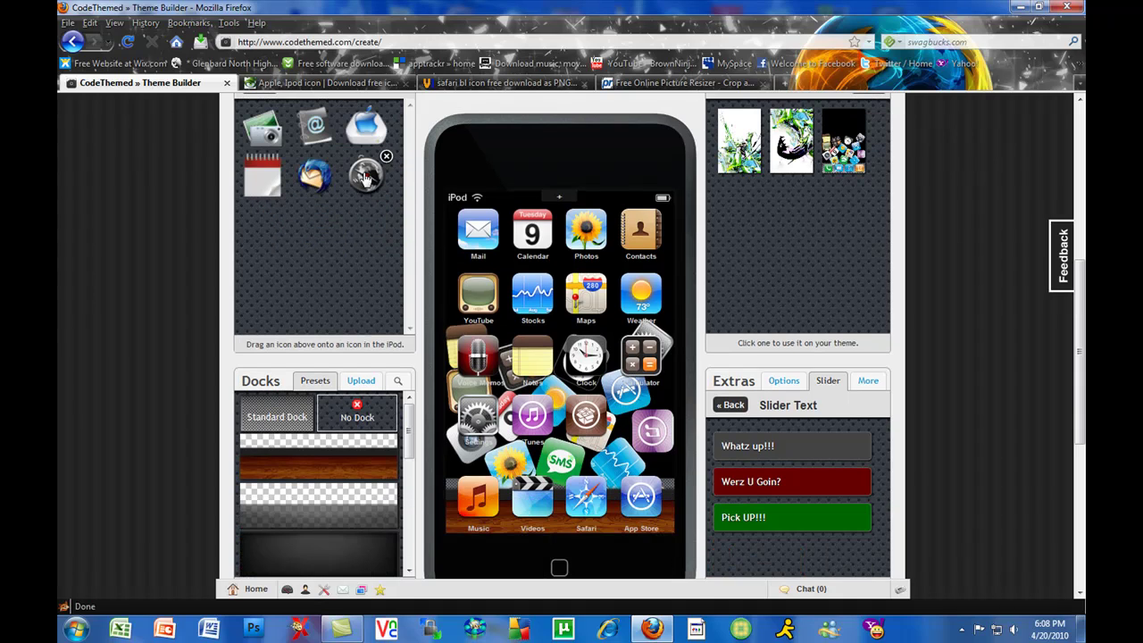
drag(366, 175, 584, 496)
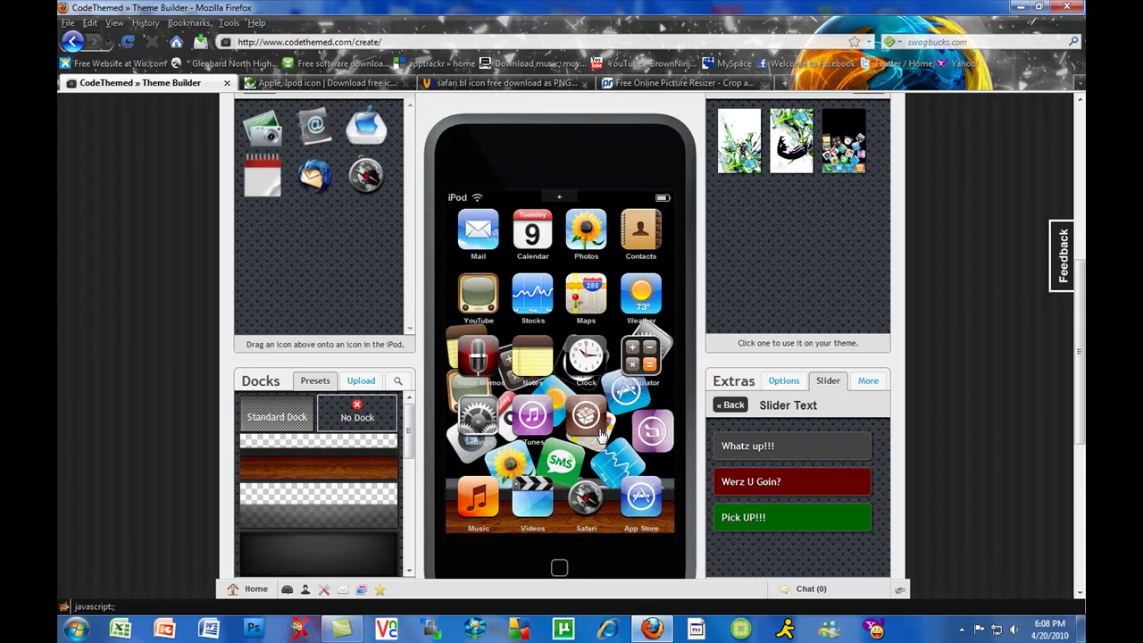
scroll(600, 435, up, 2)
scroll(598, 451, down, 4)
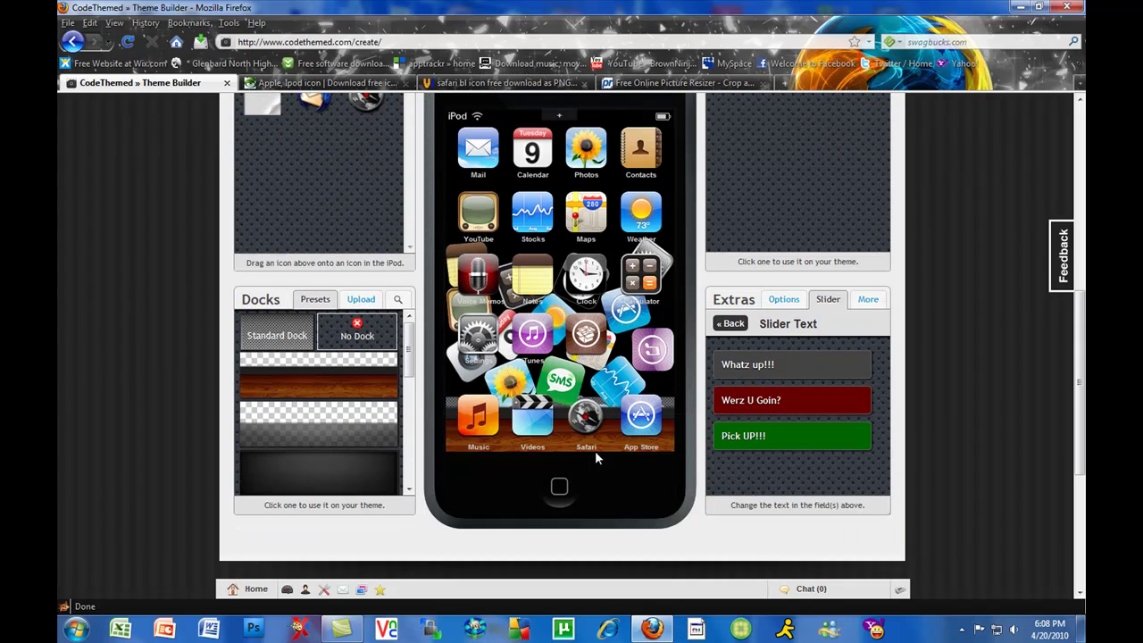
scroll(595, 453, up, 6)
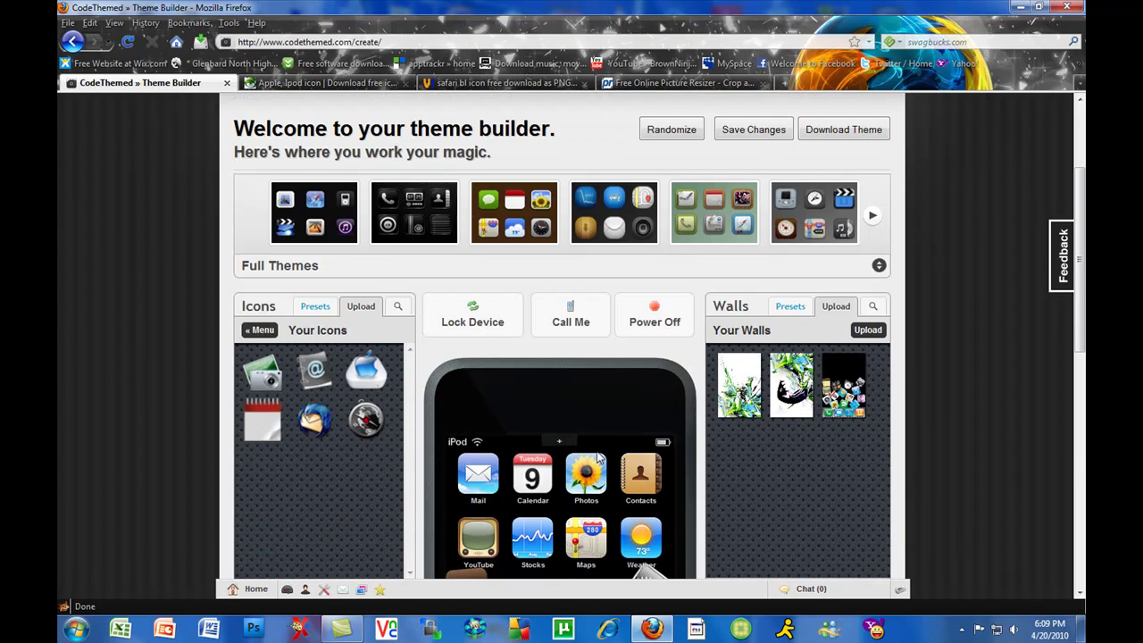
scroll(496, 427, down, 3)
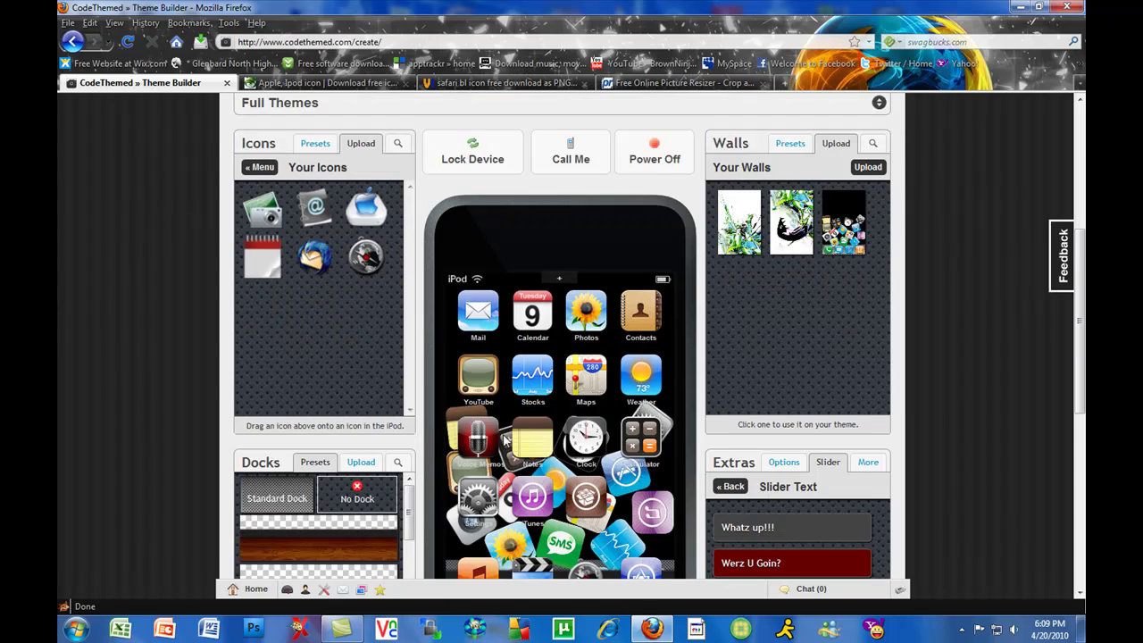
scroll(505, 440, down, 2)
- Turn Undocked and Docked App Labels OFF in Extras Options, and trial icon transparency
click(868, 380)
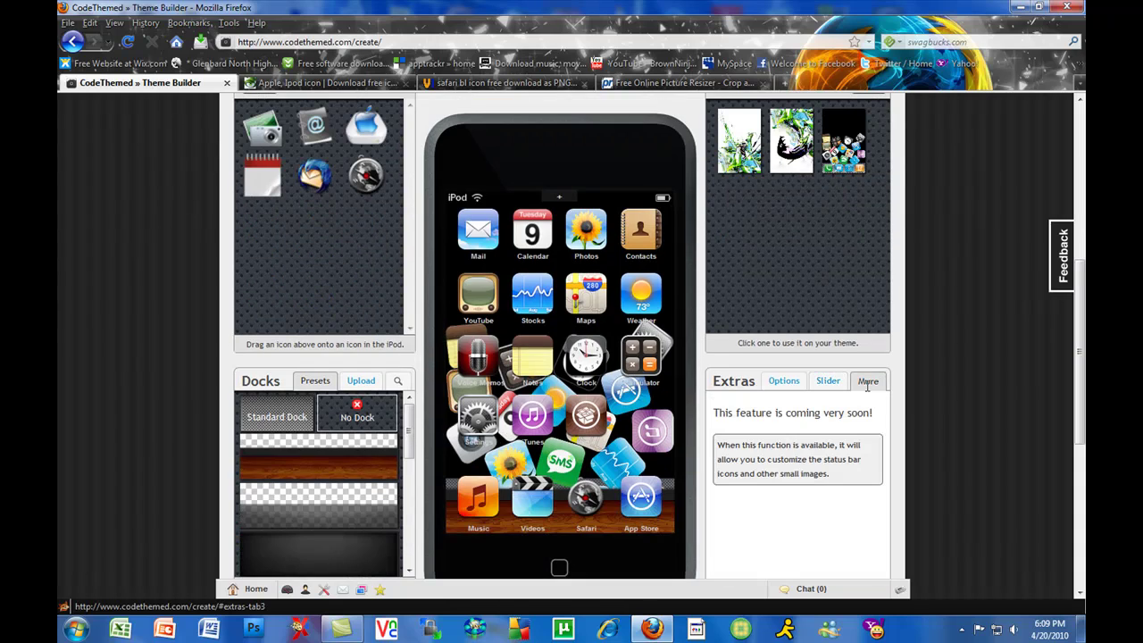
click(784, 381)
scroll(920, 445, down, 2)
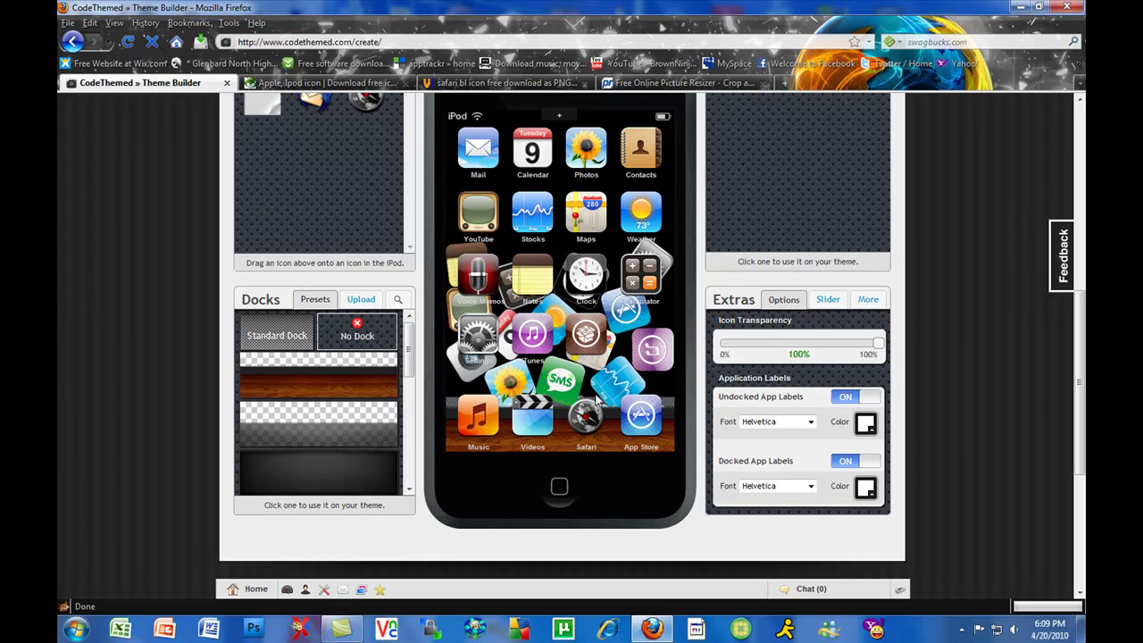
click(839, 399)
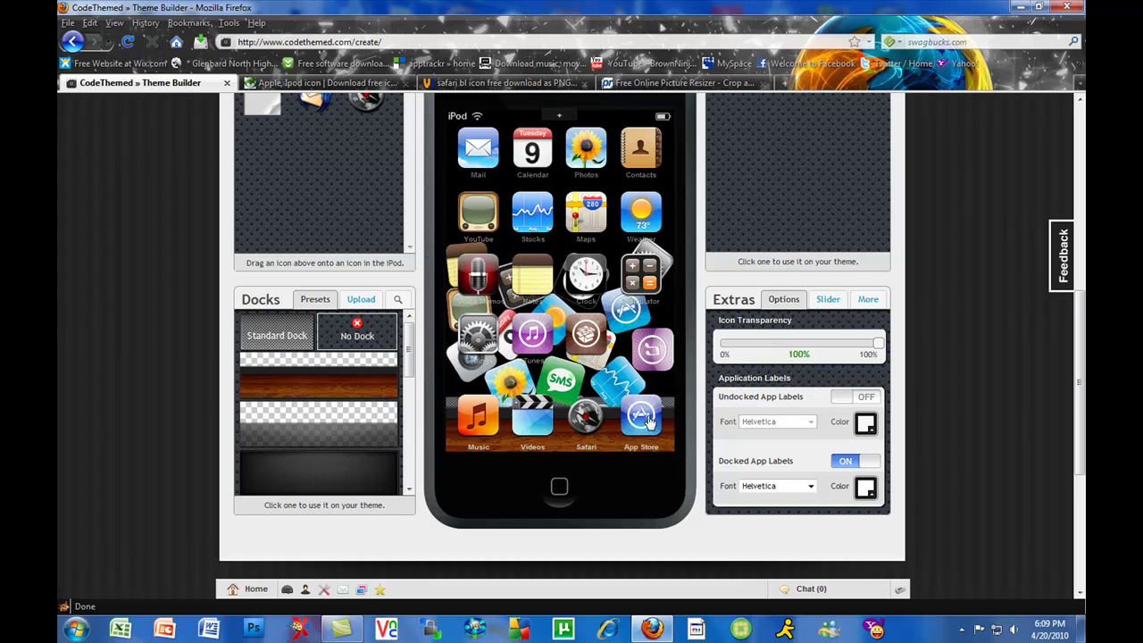
click(839, 461)
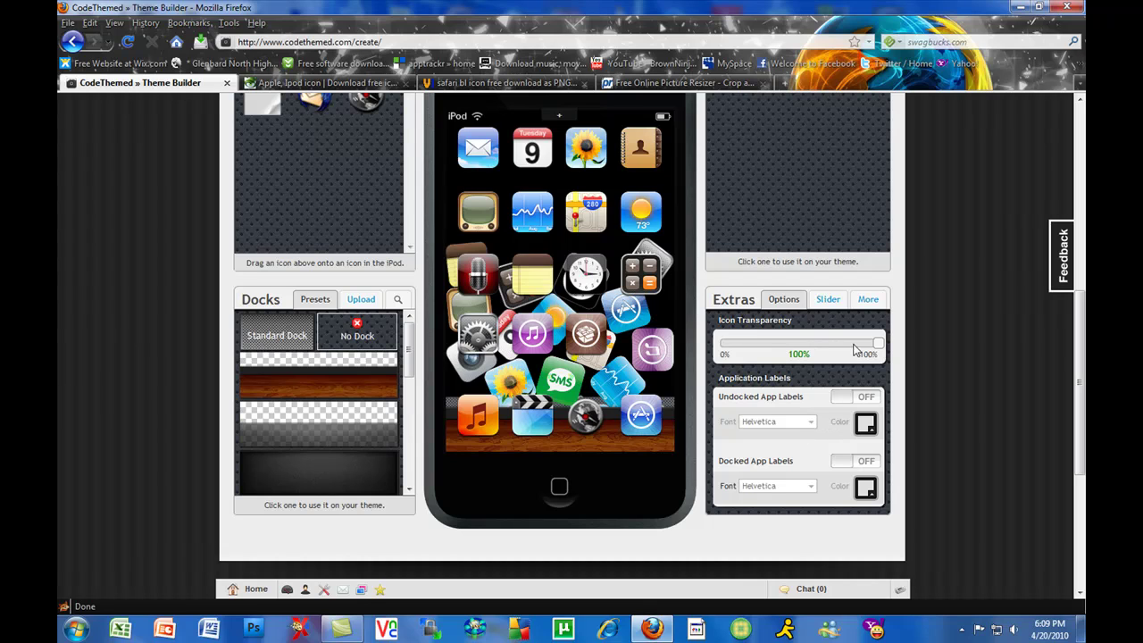
mouse_move(837, 357)
mouse_down()
mouse_move(781, 345)
mouse_move(725, 353)
mouse_move(869, 348)
mouse_up()
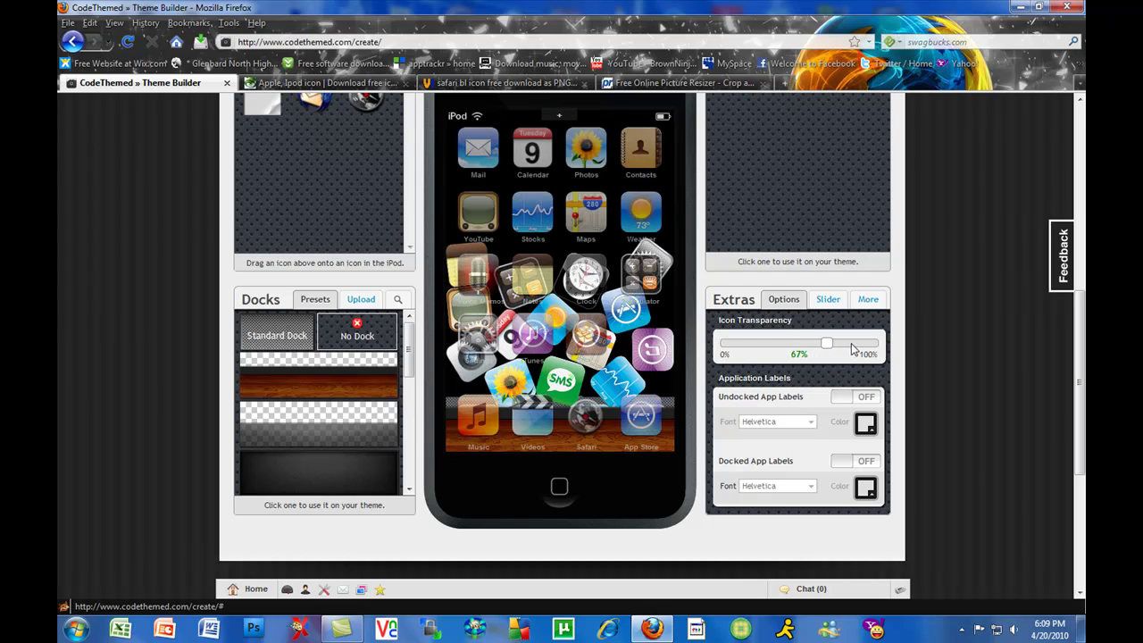
scroll(937, 392, up, 5)
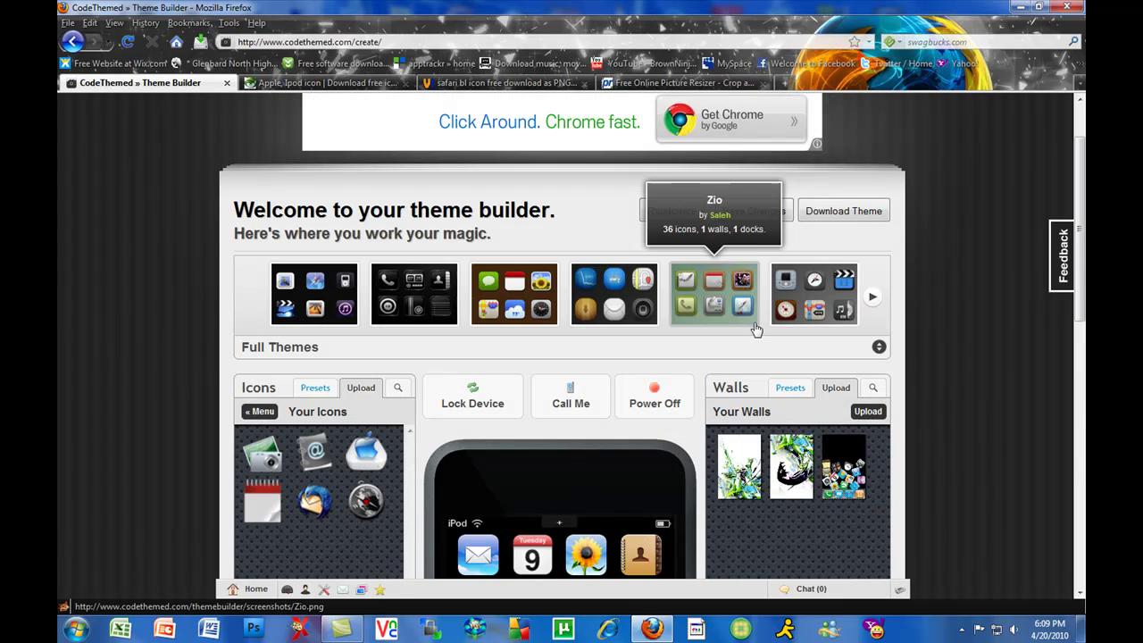
- Download the finished theme as a ZIP, saving theme.zip to disk
scroll(917, 447, down, 5)
scroll(917, 451, down, 2)
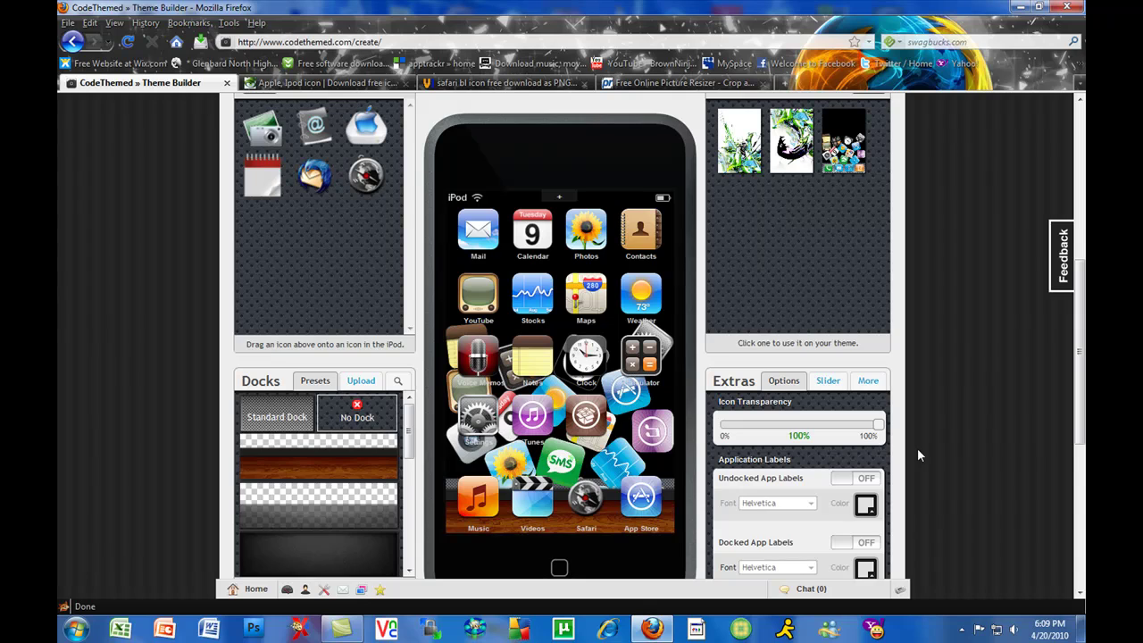
scroll(917, 451, up, 2)
scroll(904, 360, up, 3)
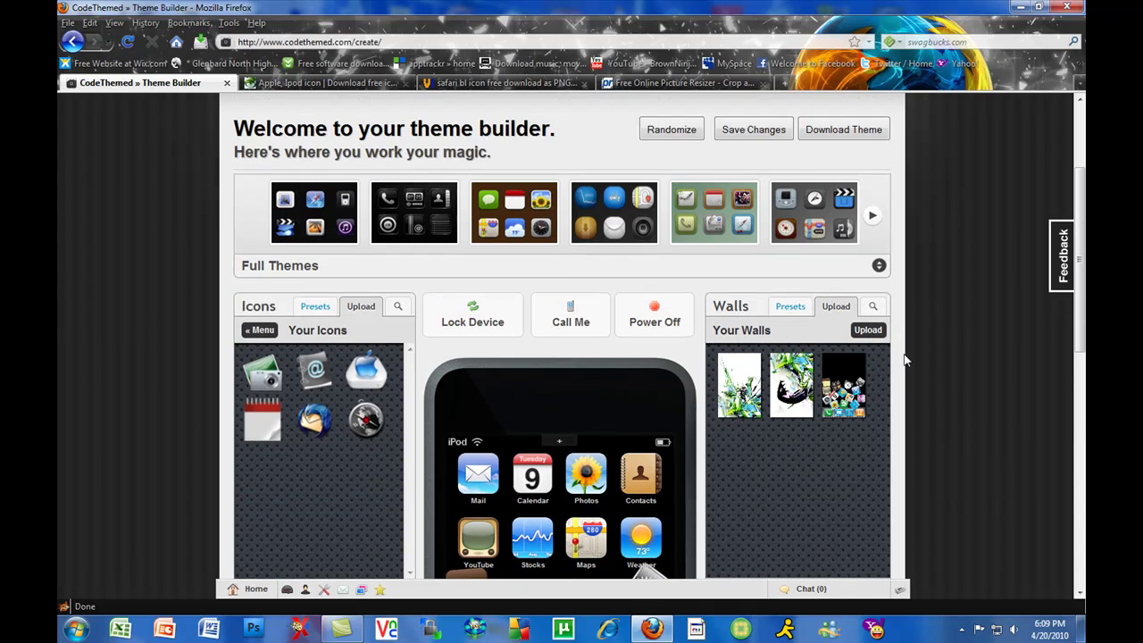
scroll(859, 144, up, 2)
scroll(736, 317, up, 2)
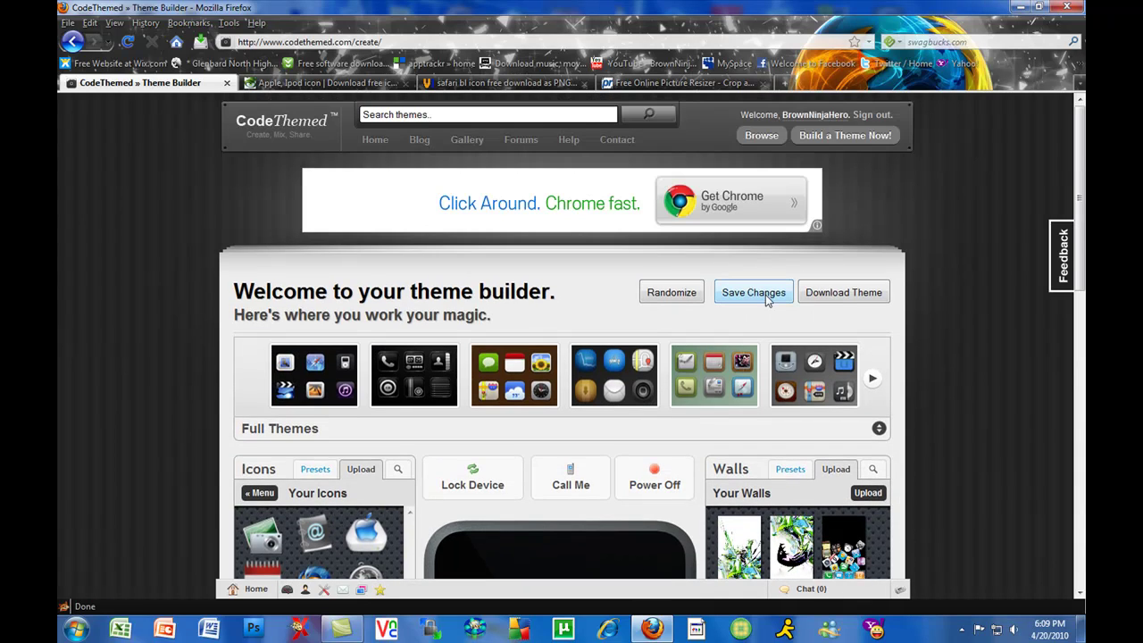
click(834, 294)
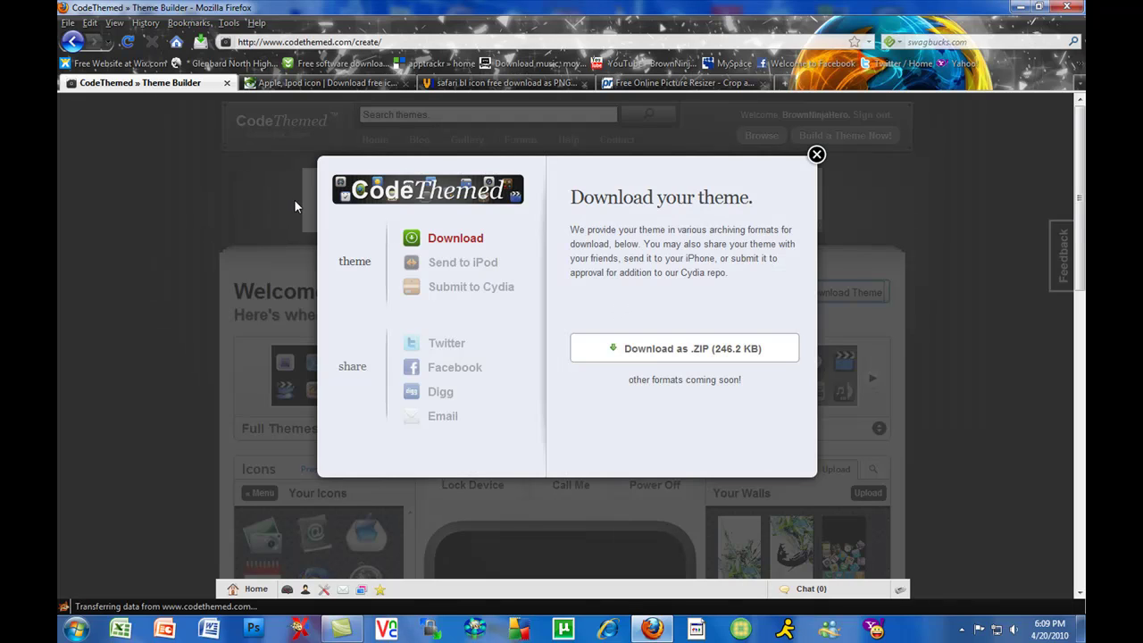
click(684, 349)
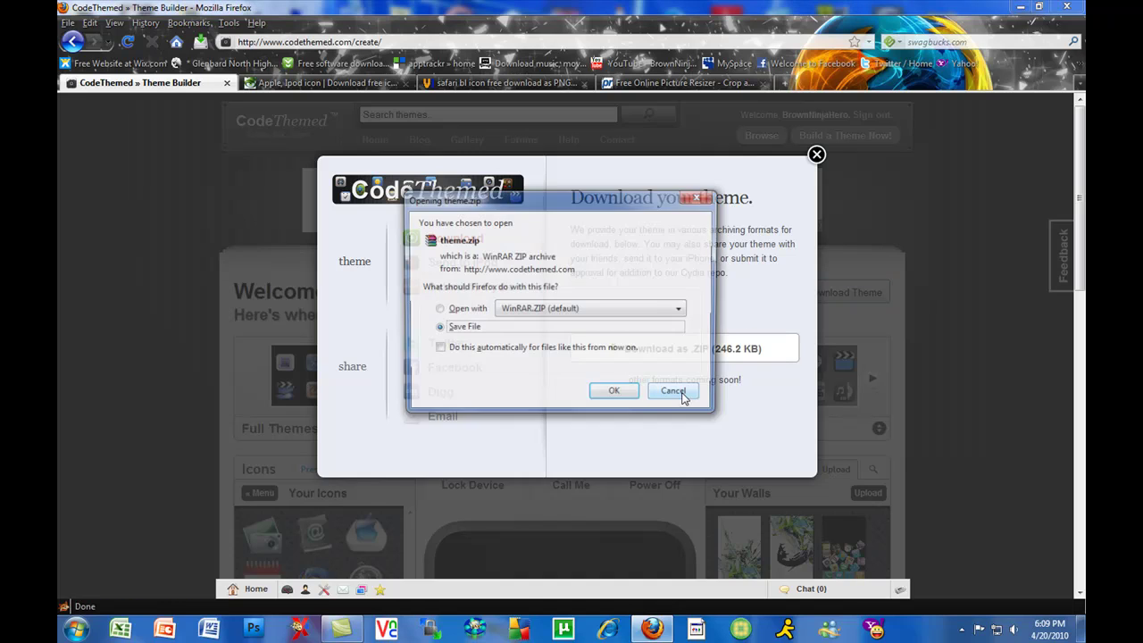
click(616, 395)
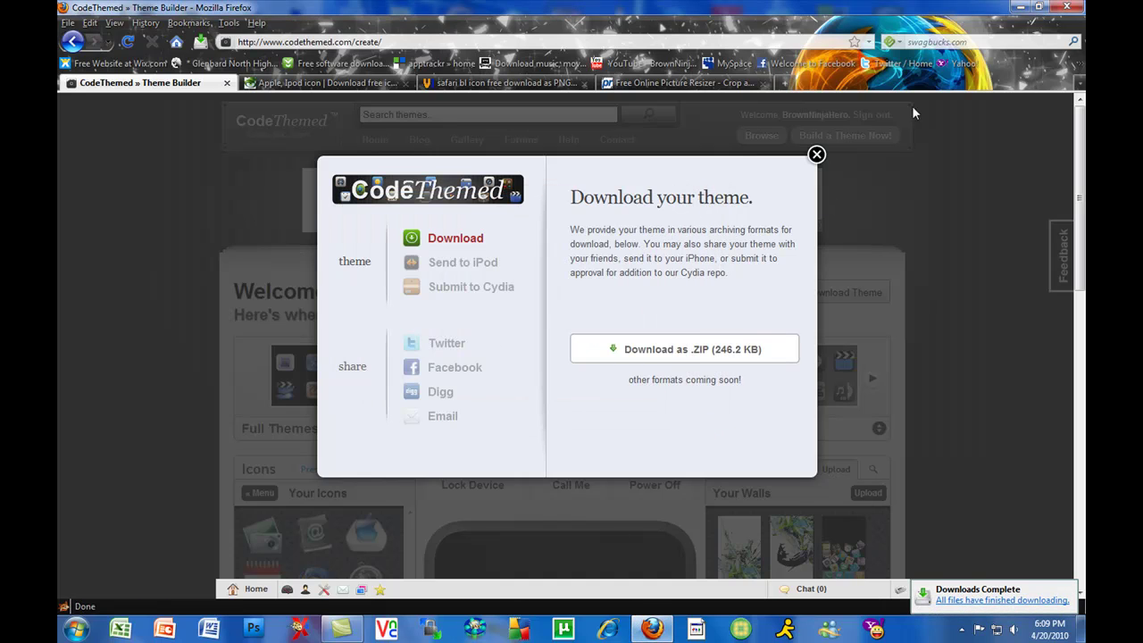
- Open theme.zip from the Downloads folder on the desktop
click(1019, 6)
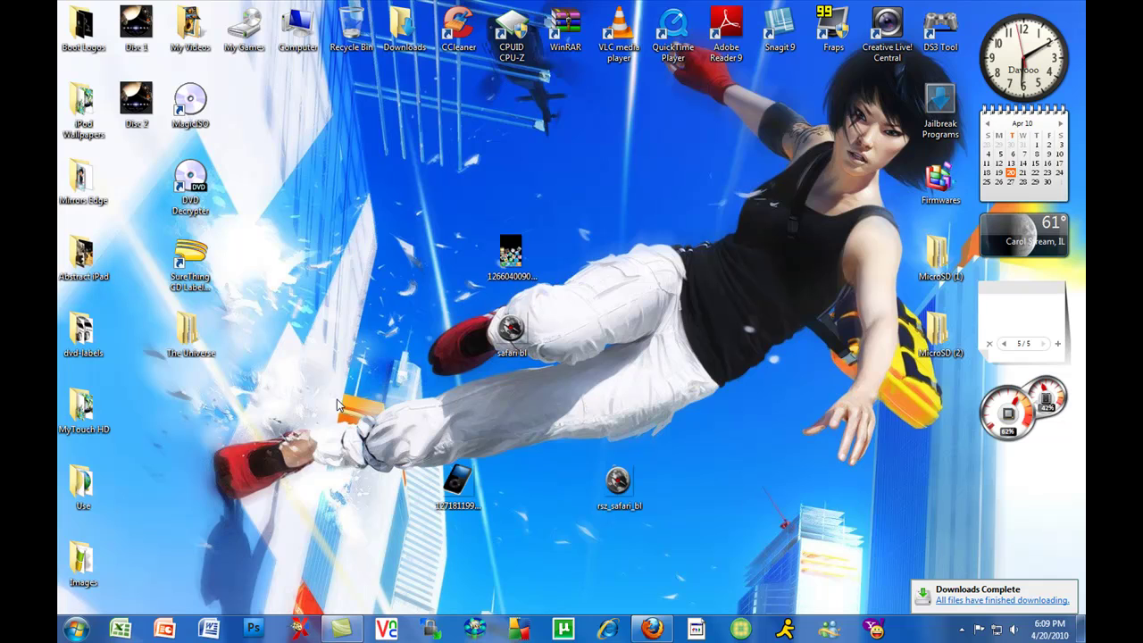
double_click(404, 28)
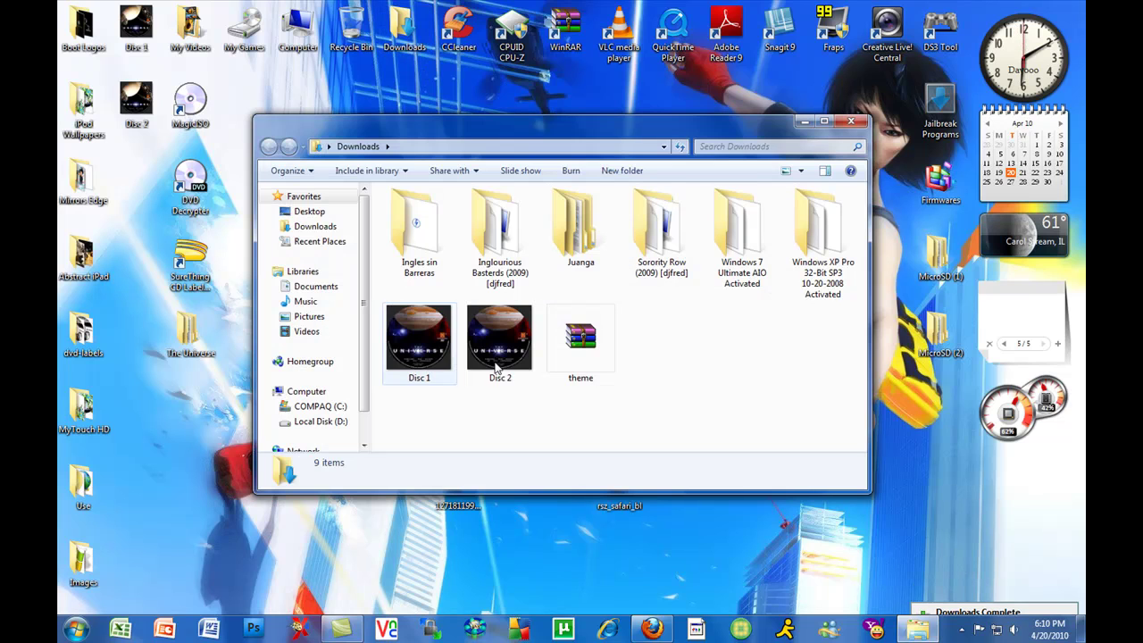
double_click(581, 338)
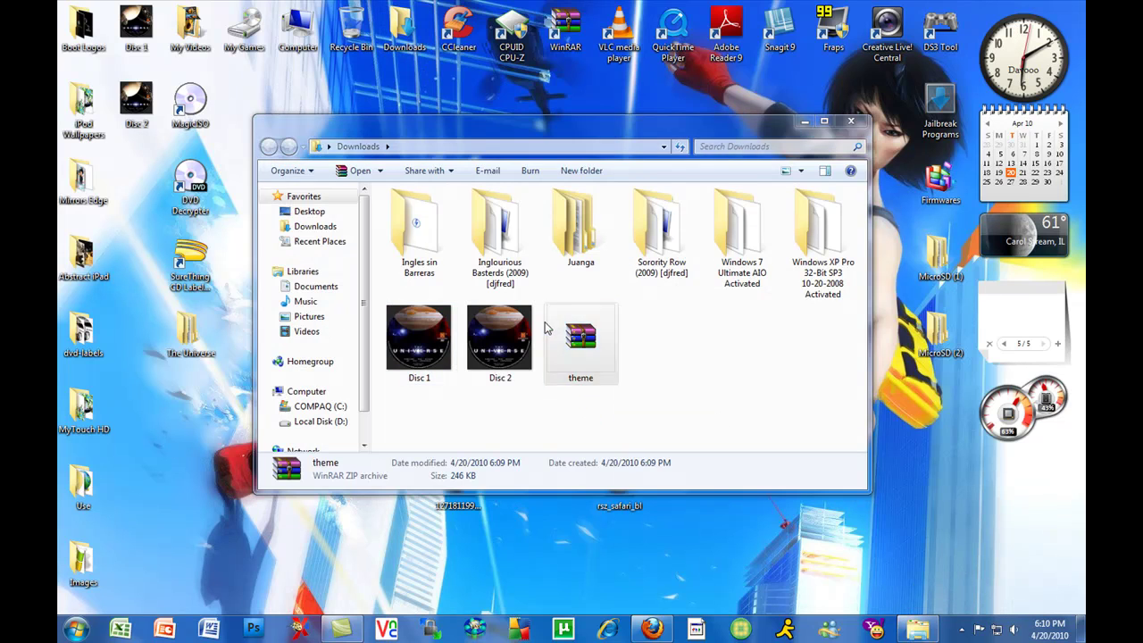
- Inspect the archive's theme folder, Wallpaper.png and Icons folder, then return to Firefox
double_click(260, 181)
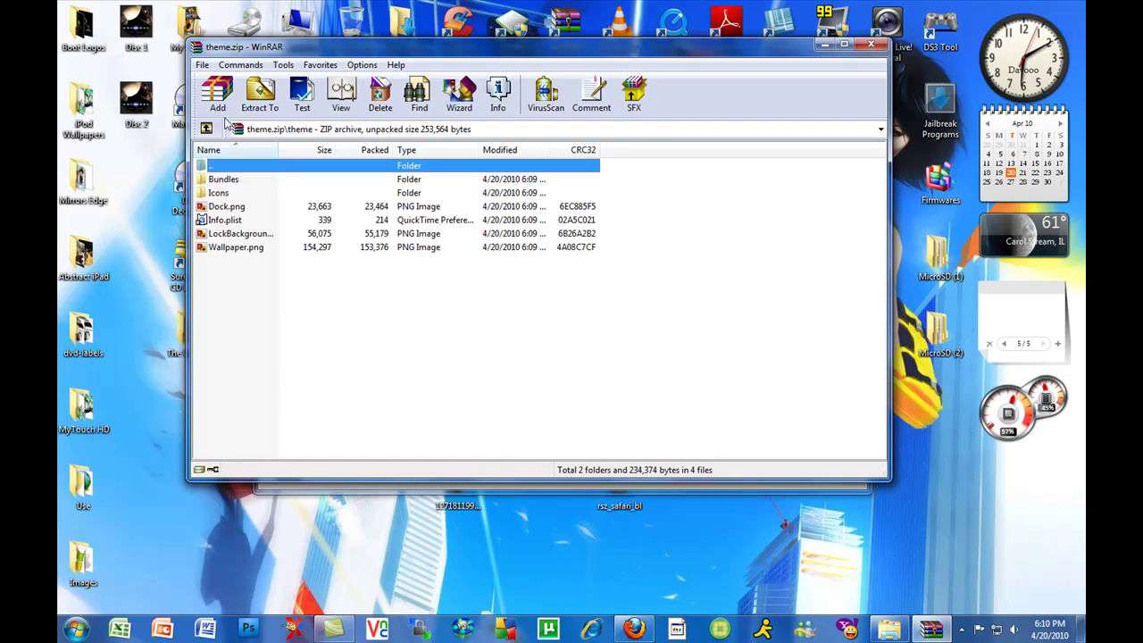
mouse_move(266, 285)
mouse_down()
mouse_move(255, 186)
mouse_move(332, 296)
mouse_up()
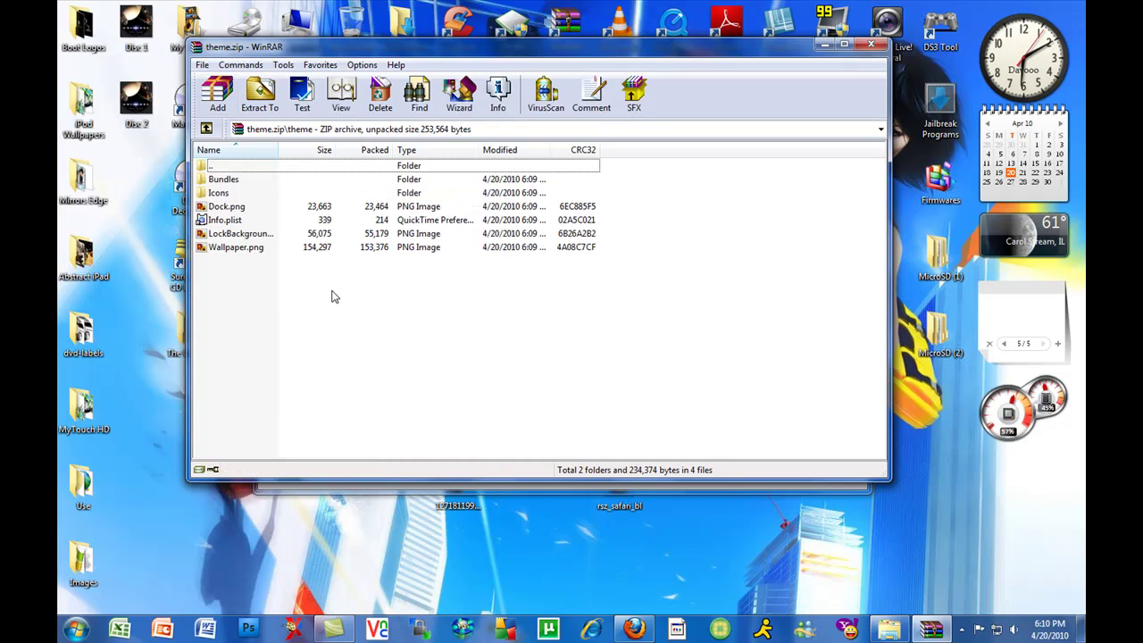
click(401, 253)
double_click(237, 195)
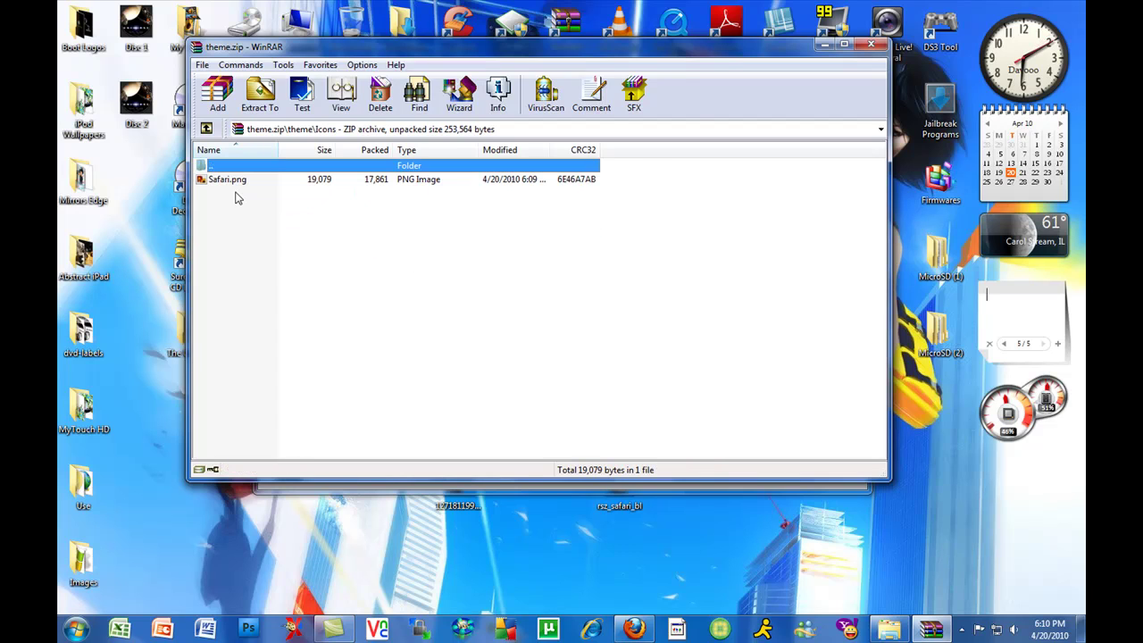
double_click(235, 169)
click(868, 45)
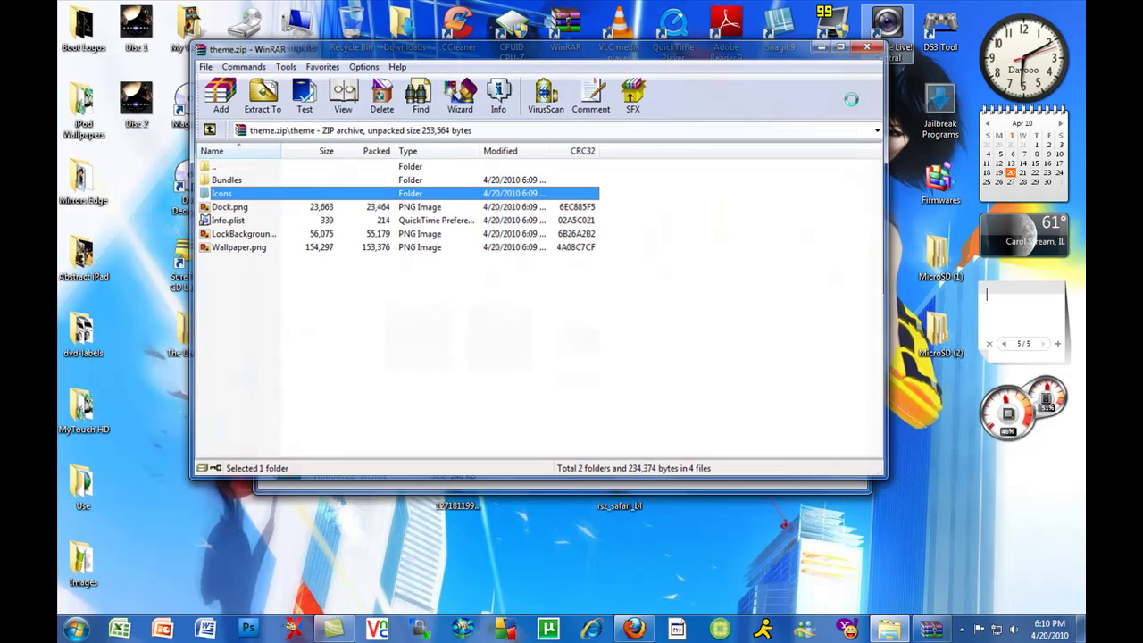
click(652, 629)
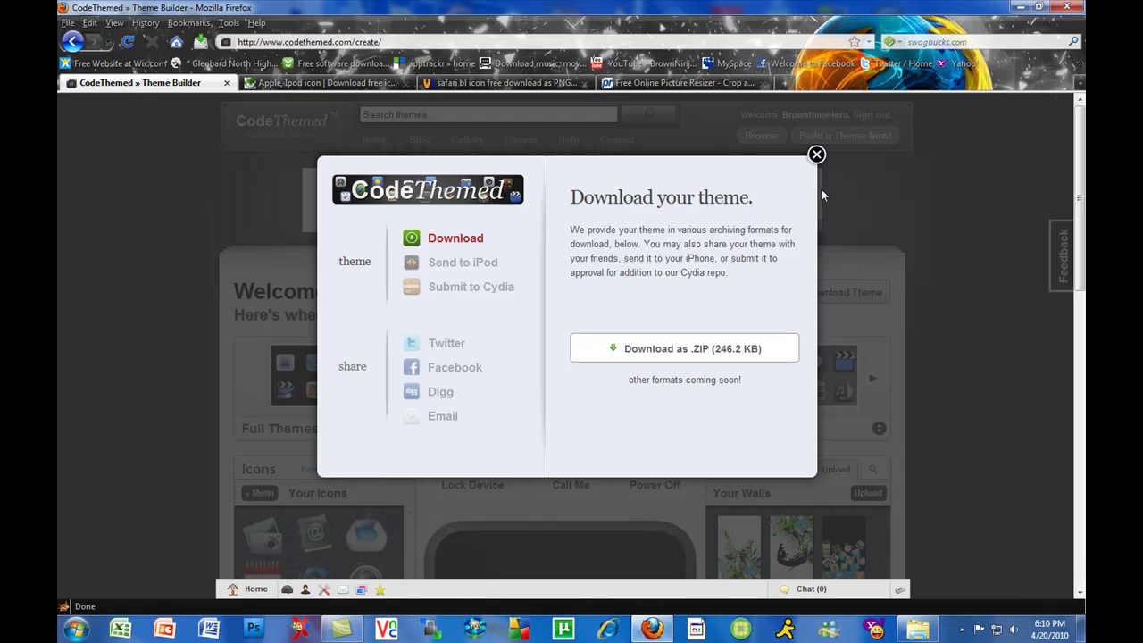
- Close the Download your theme dialog and review the finished iPod preview in the builder
click(816, 156)
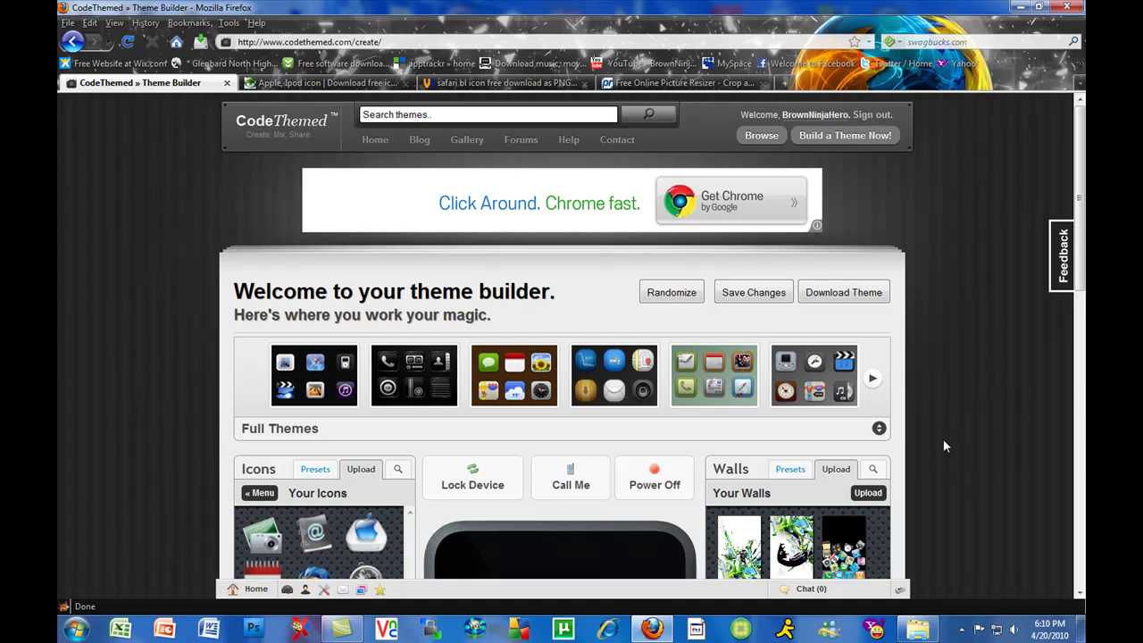
scroll(943, 439, down, 2)
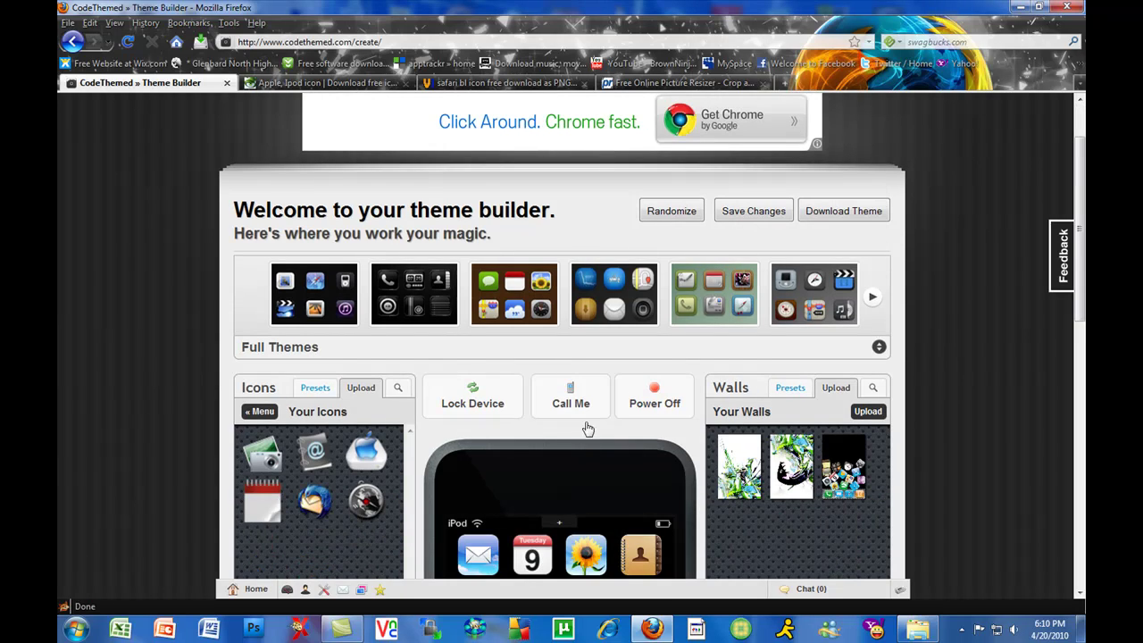
scroll(811, 438, down, 4)
scroll(553, 426, down, 4)
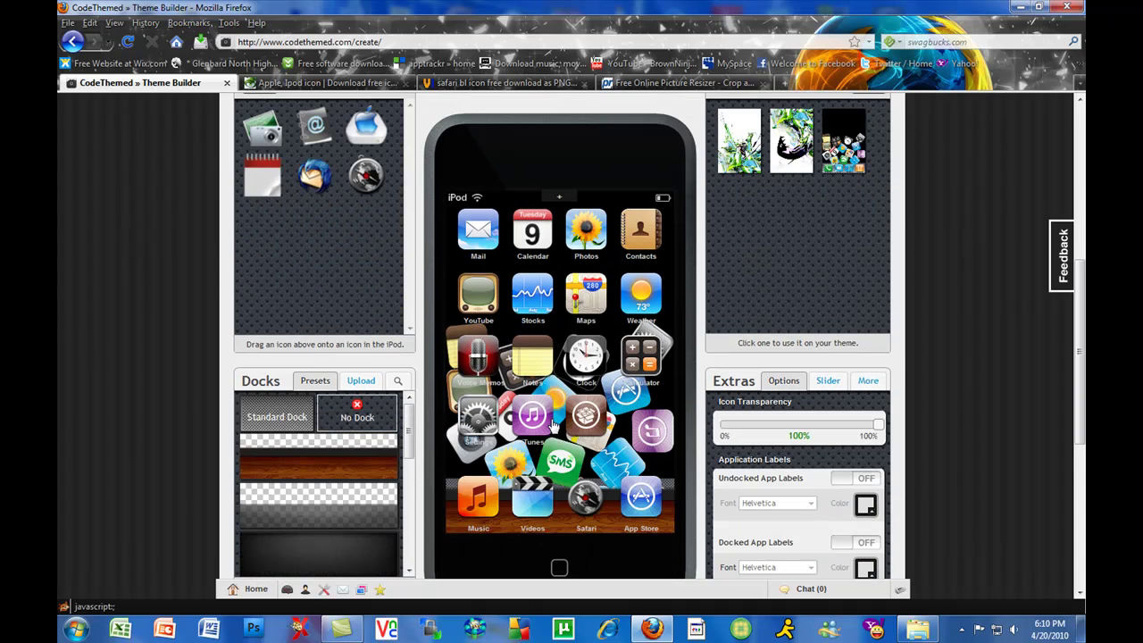
scroll(553, 426, up, 2)
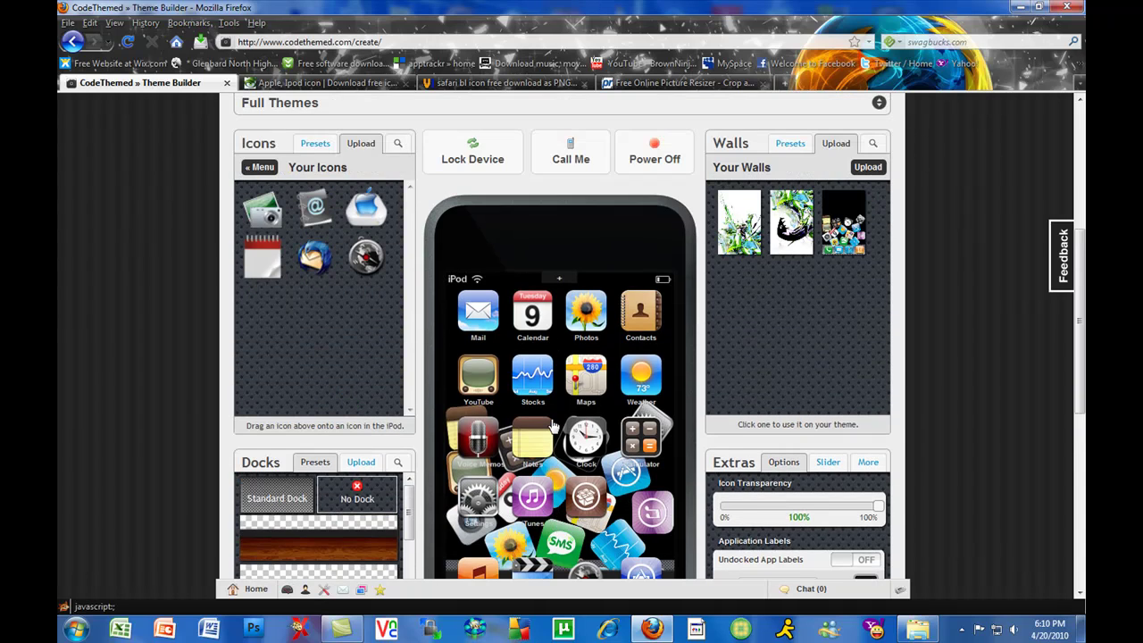
scroll(554, 427, down, 2)
- Revisit the Apple iPod, safari bl icon and picture resizer pages used earlier
click(326, 82)
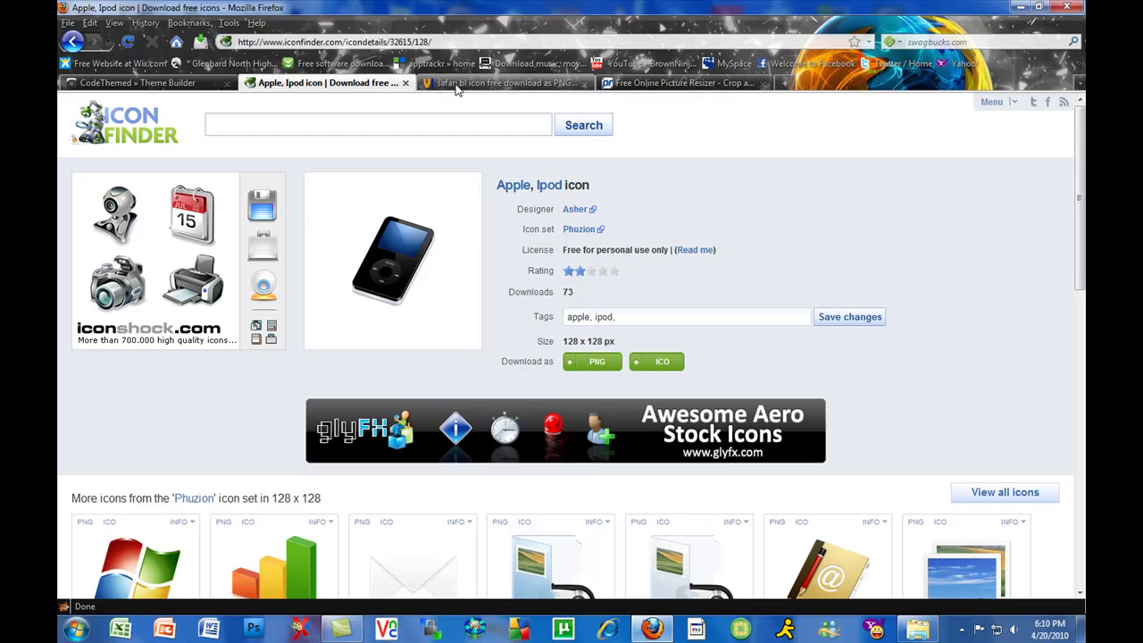
click(457, 82)
click(661, 82)
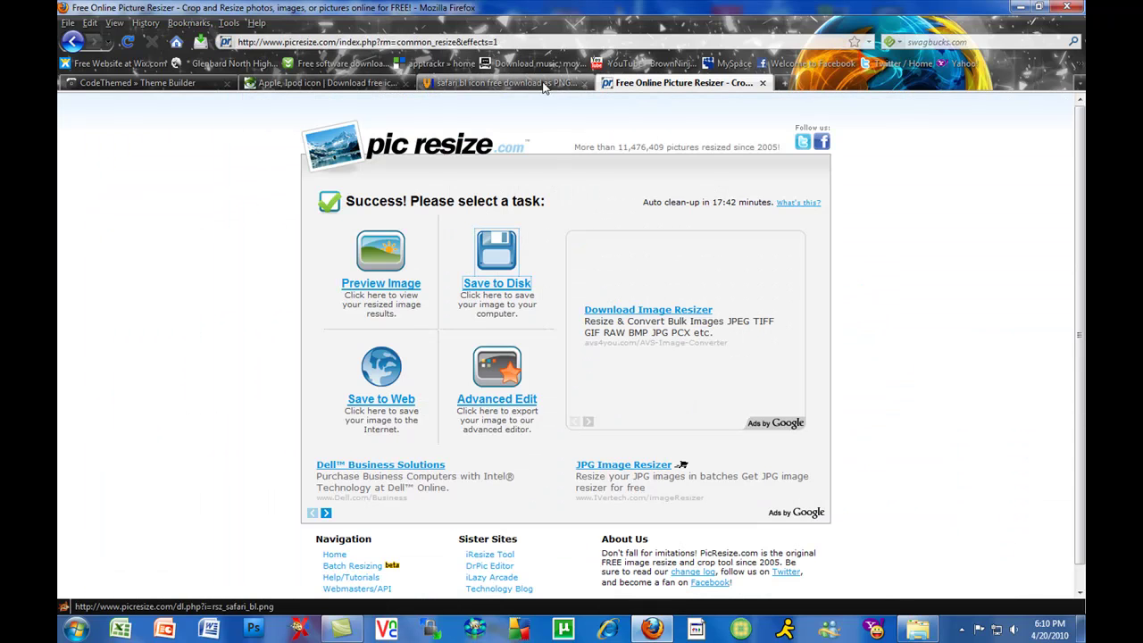
click(512, 83)
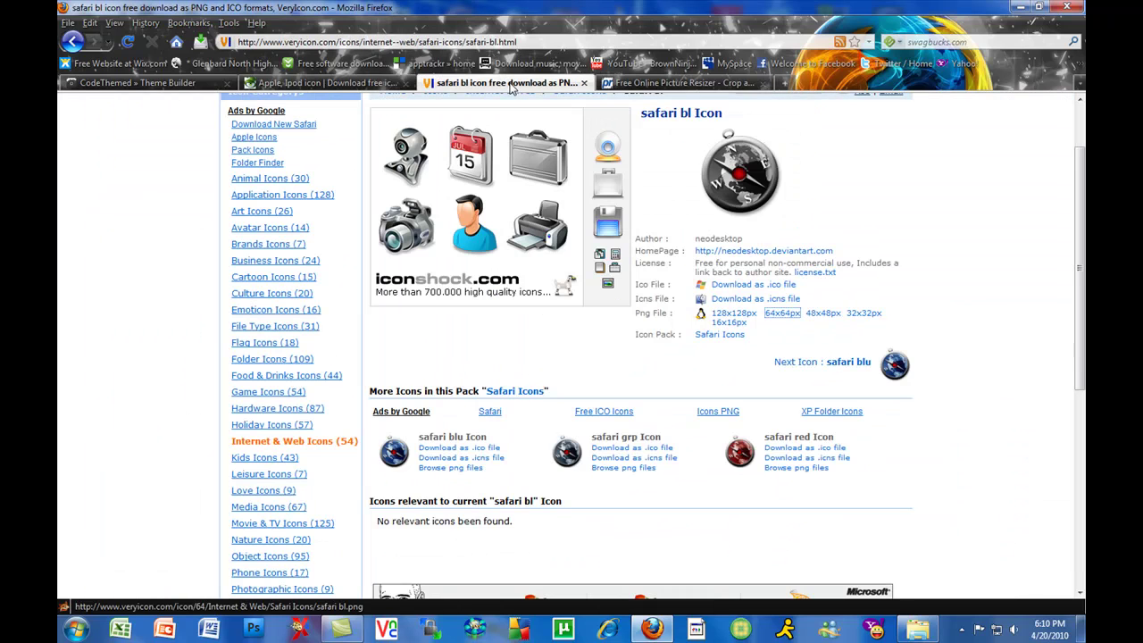
click(319, 83)
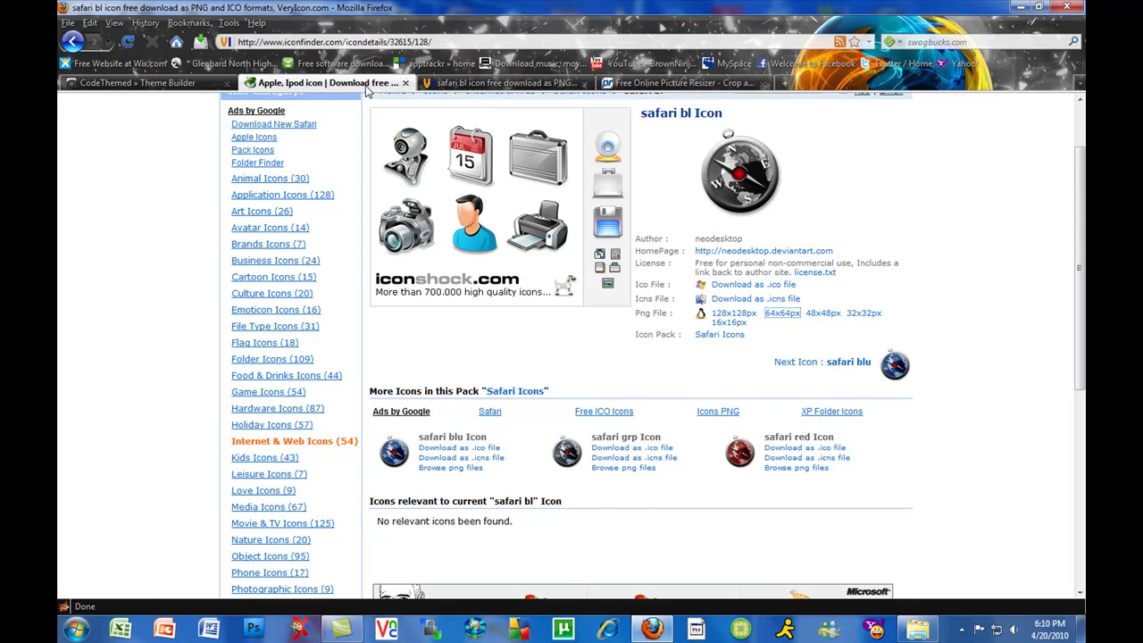
- Open CodeThemed's Home page and browse its recent themes, blog, forums and videos
click(201, 80)
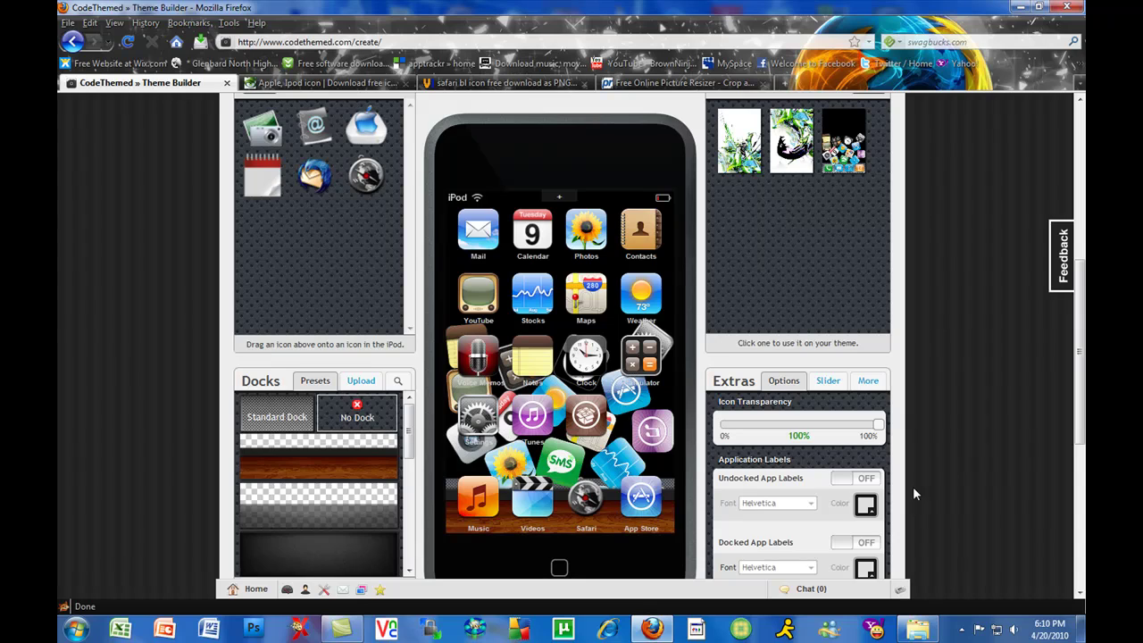
scroll(988, 476, up, 2)
scroll(988, 476, up, 3)
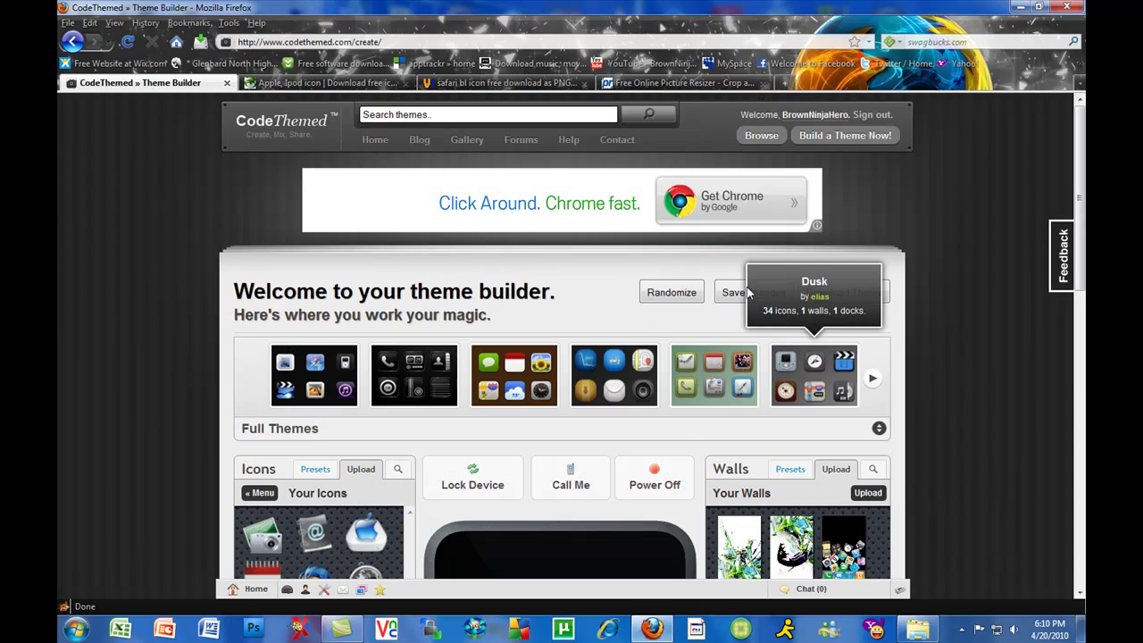
click(267, 121)
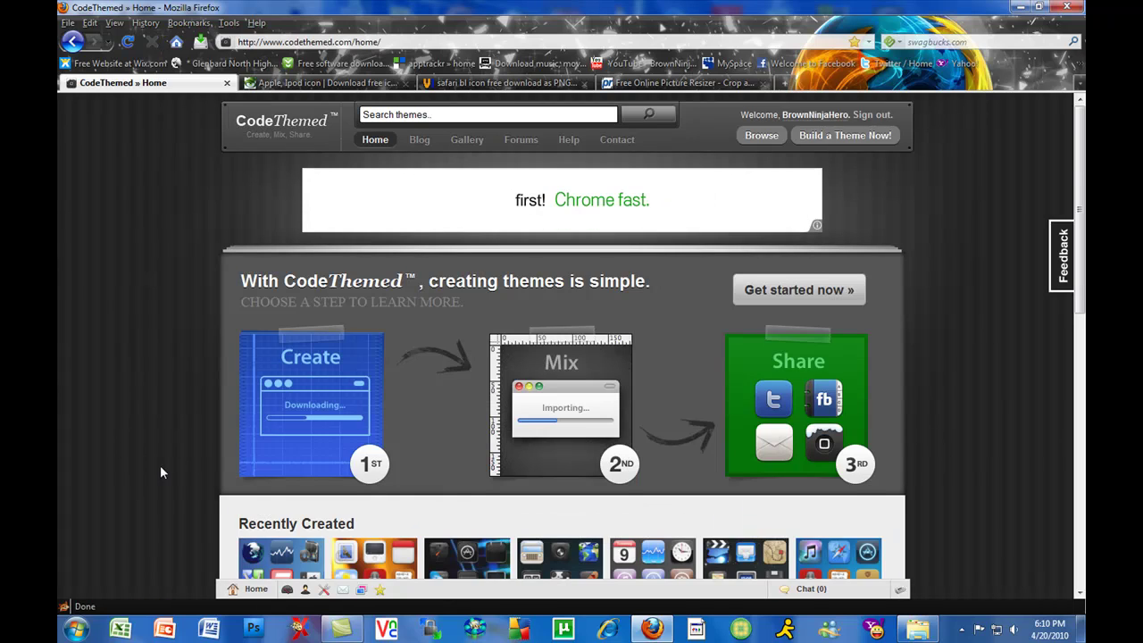
scroll(160, 466, down, 3)
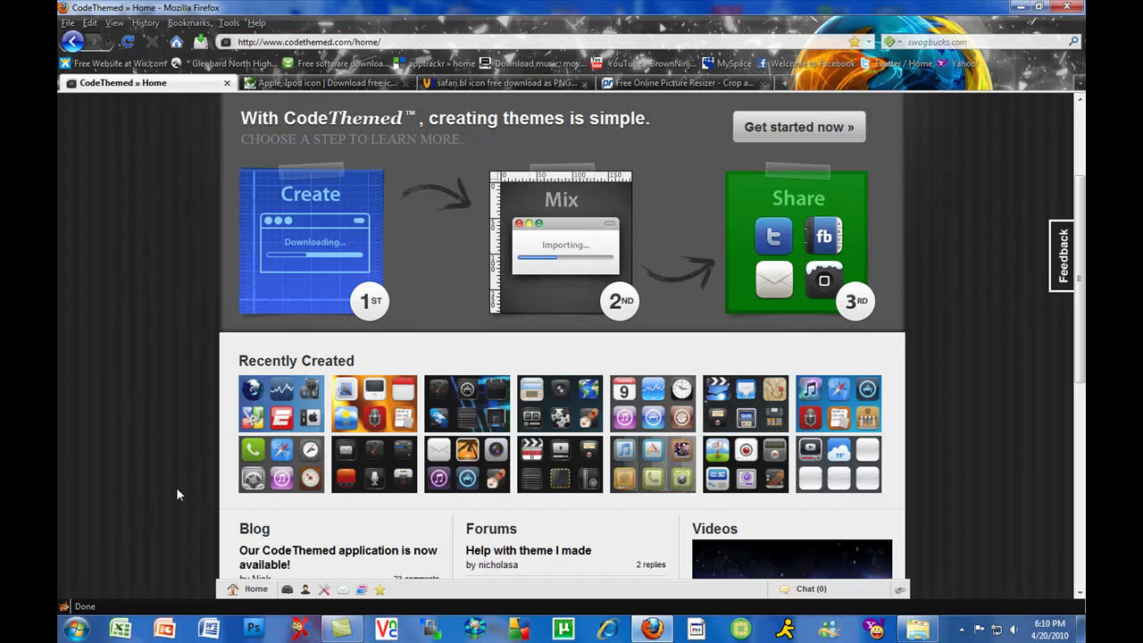
scroll(171, 477, down, 3)
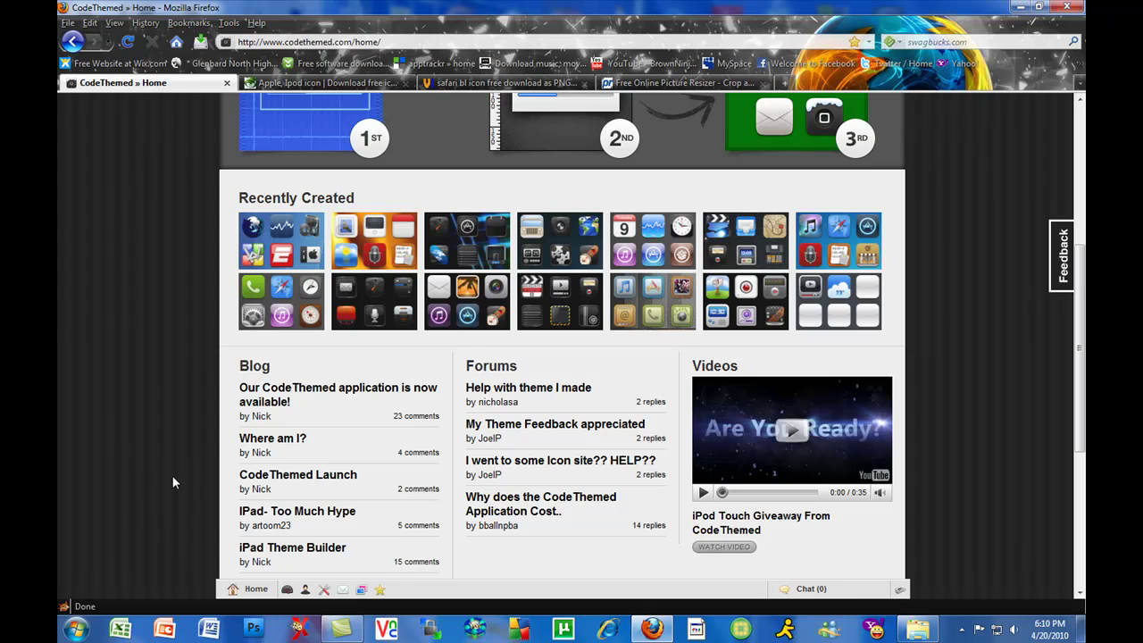
scroll(172, 463, down, 7)
scroll(157, 486, up, 9)
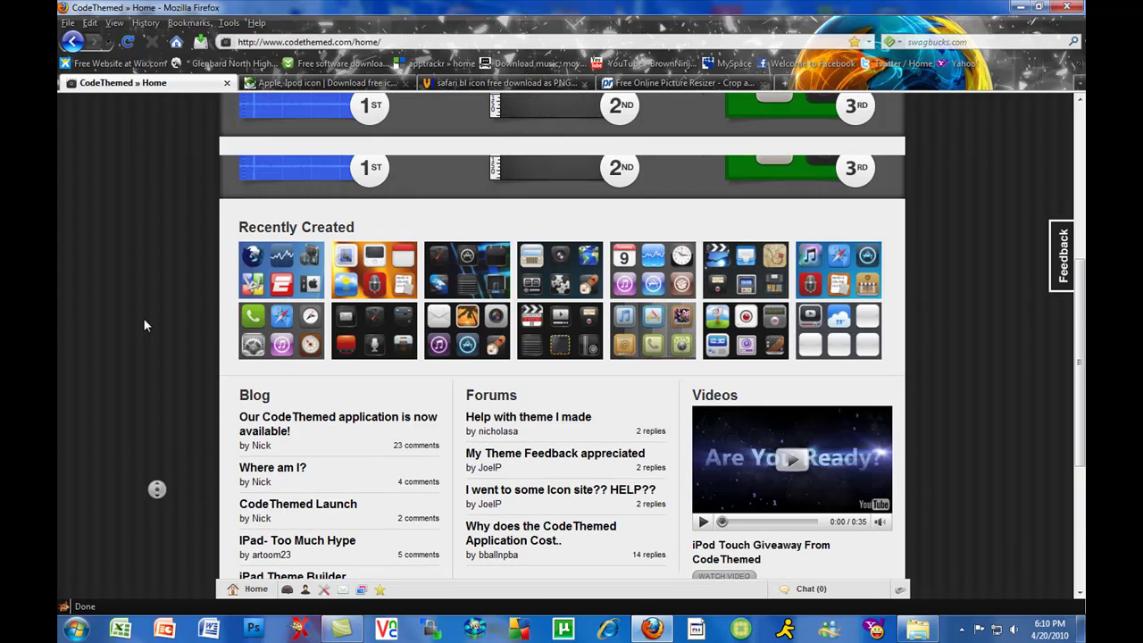
scroll(146, 354, up, 4)
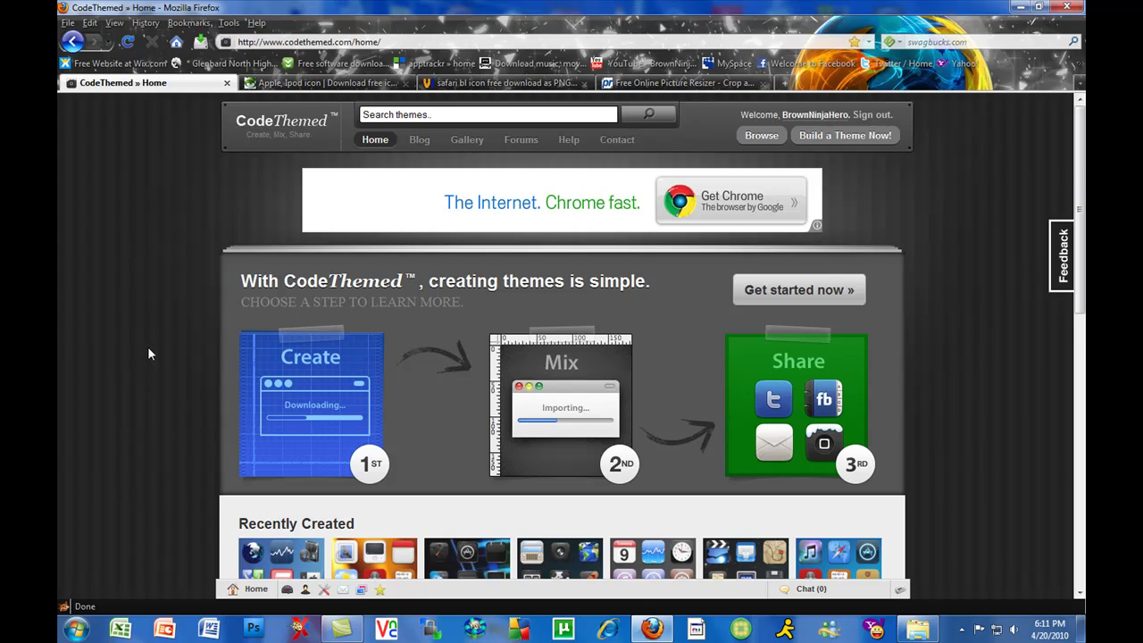
scroll(148, 354, down, 3)
scroll(149, 354, up, 3)
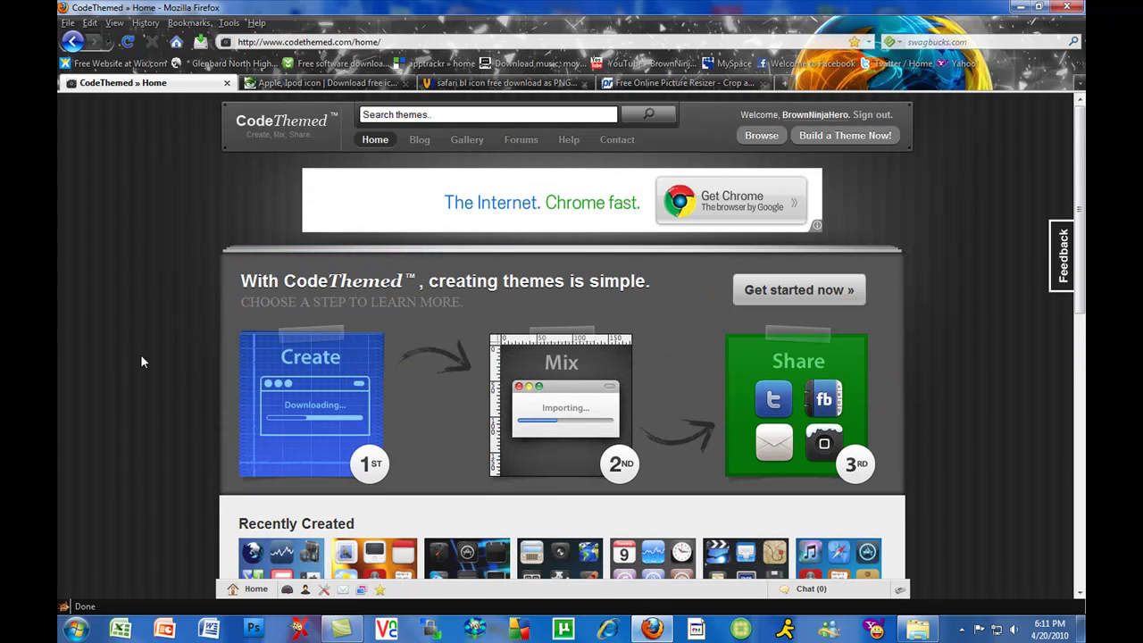